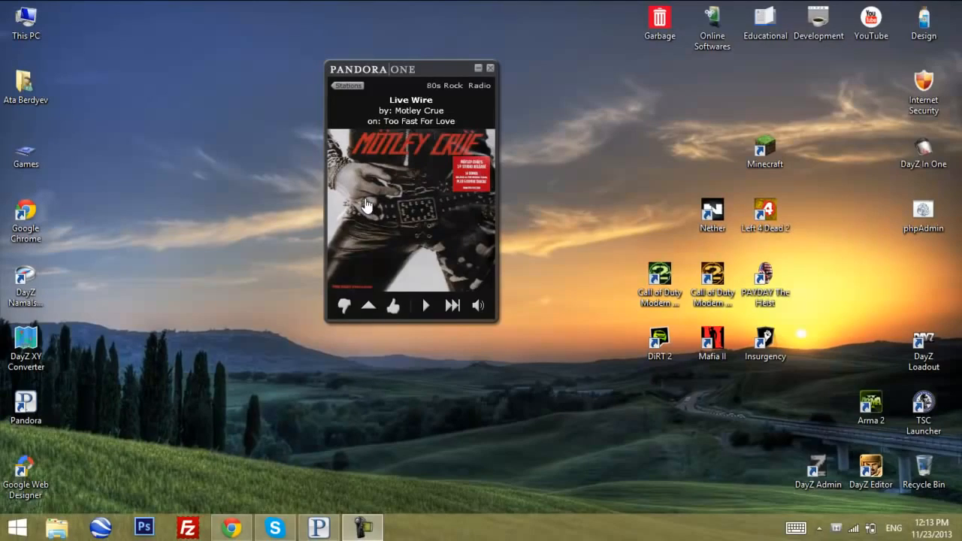
Look over the uploaded videos of the YouTube channel in Chrome, and return to the desktop.
{"action": "left_click", "coordinate": [233, 528]}
{"action": "left_click", "coordinate": [215, 266]}
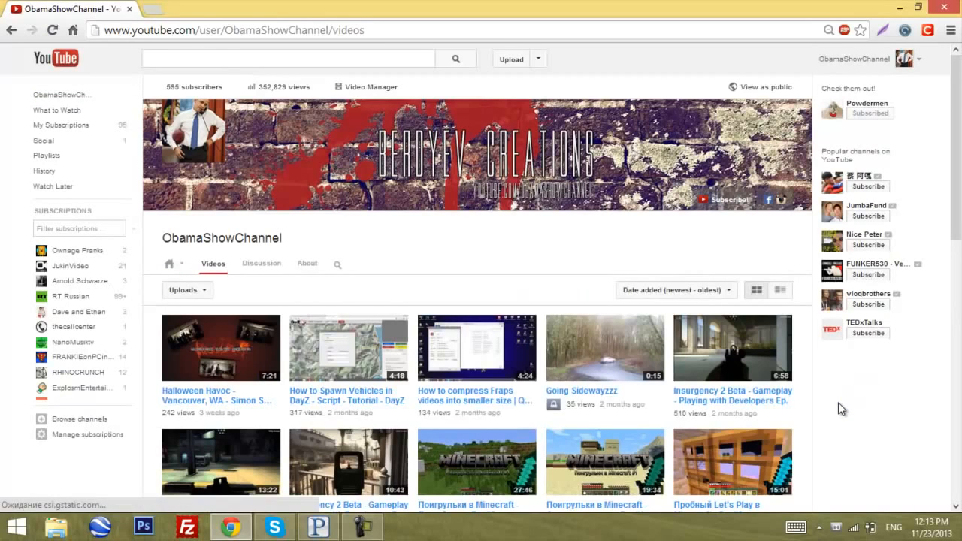
{"action": "scroll", "coordinate": [774, 394], "scroll_direction": "down", "scroll_amount": 2}
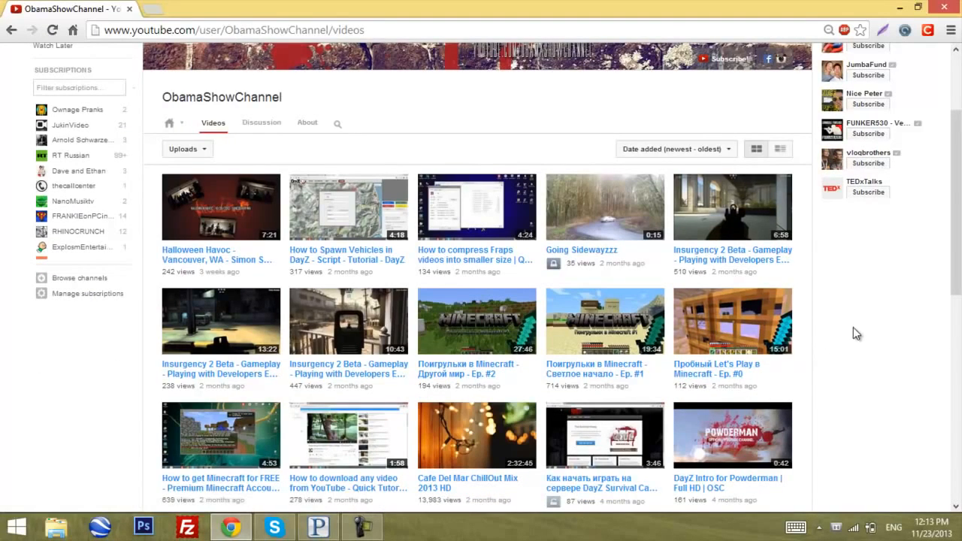
{"action": "left_click", "coordinate": [230, 528]}
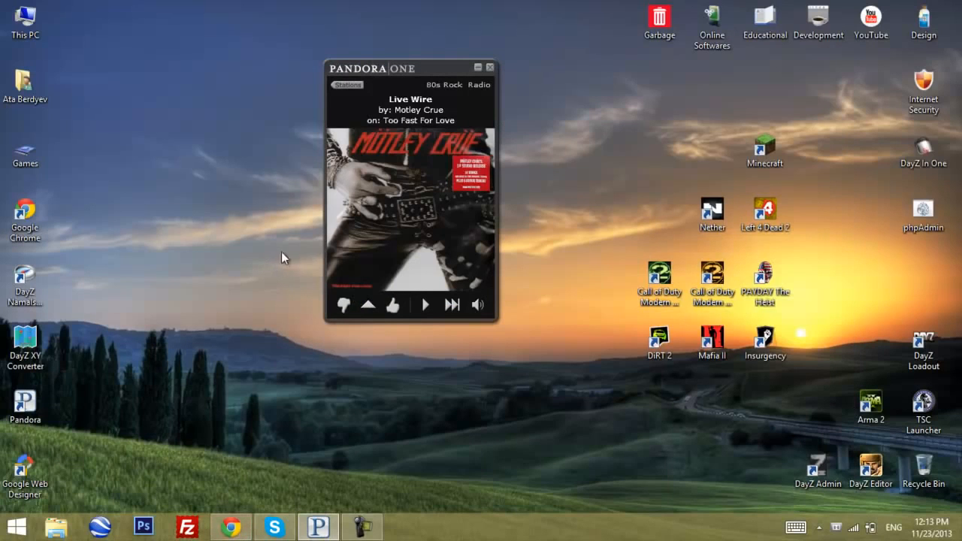
Clear the Pandora player off the desktop and switch to Photoshop.
{"action": "left_click_drag", "start_coordinate": [427, 77], "coordinate": [489, 61]}
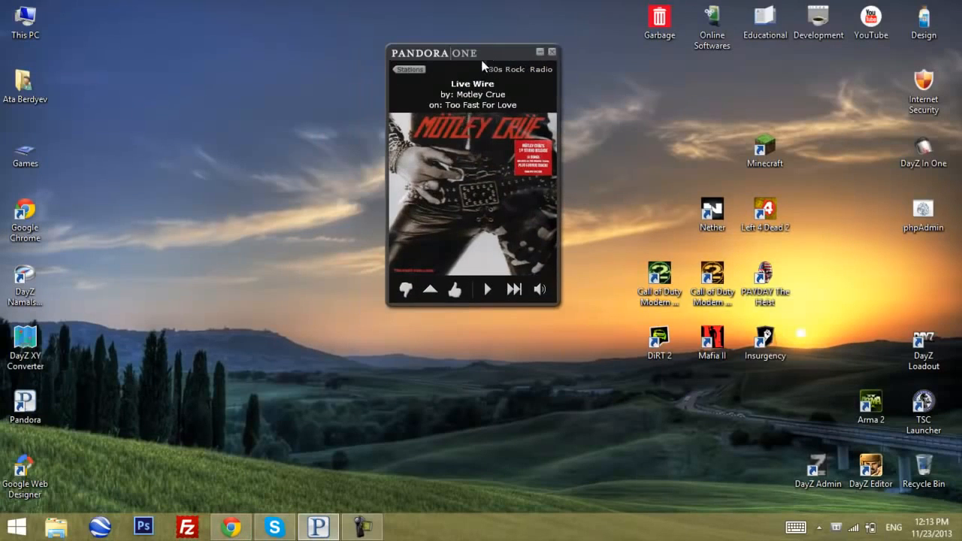
{"action": "left_click", "coordinate": [539, 52]}
{"action": "left_click", "coordinate": [144, 527]}
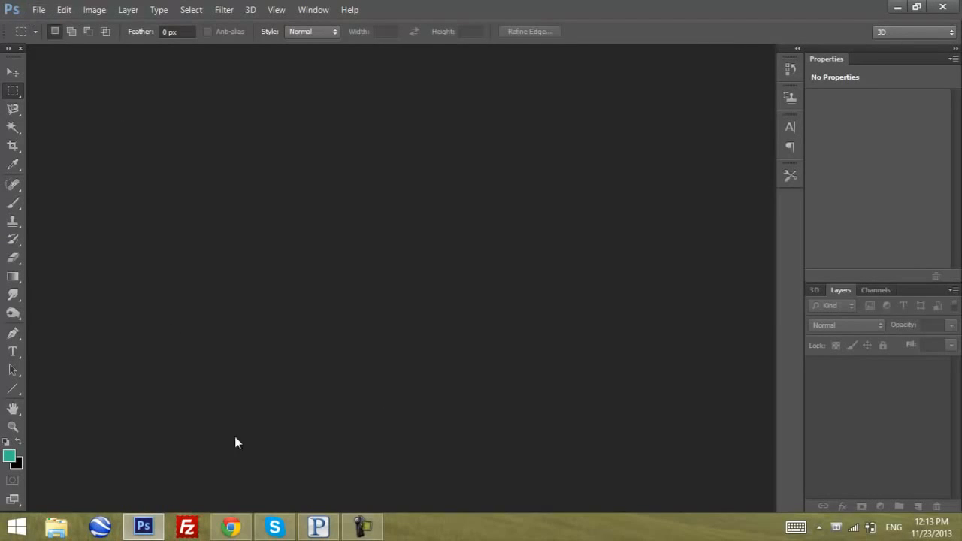
Create a new transparent document measuring 8.5 inches wide by 11 inches high.
{"action": "left_click", "coordinate": [38, 9]}
{"action": "left_click", "coordinate": [53, 25]}
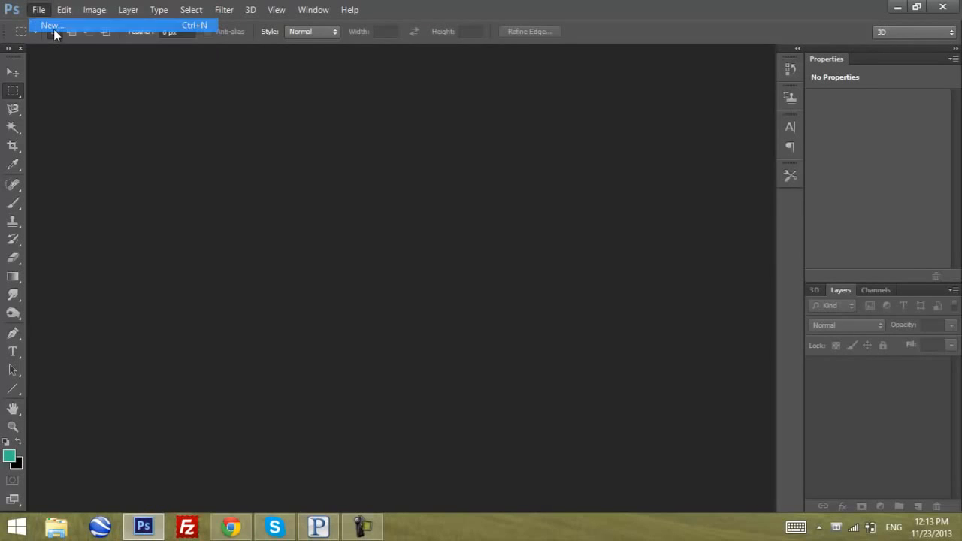
{"action": "left_click_drag", "start_coordinate": [311, 143], "coordinate": [375, 133]}
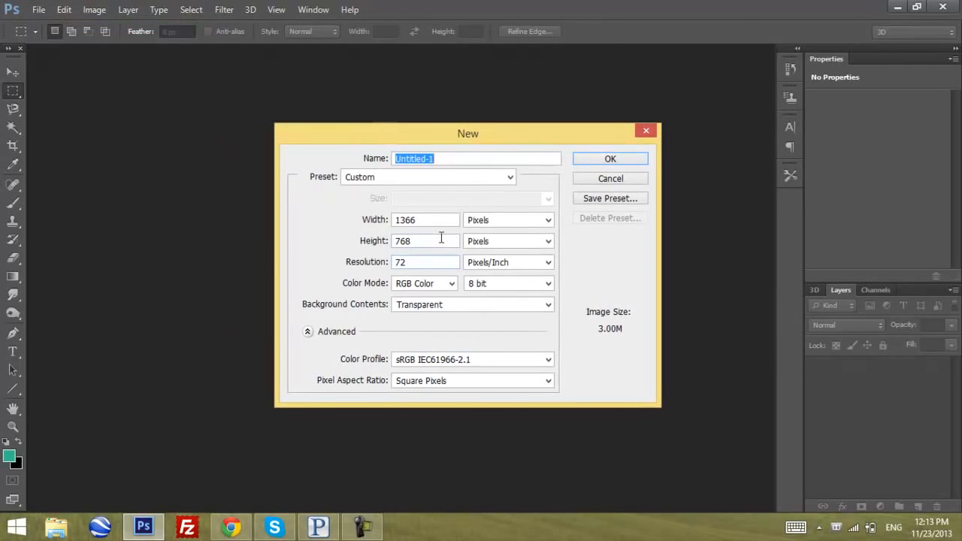
{"action": "left_click", "coordinate": [496, 223]}
{"action": "left_click", "coordinate": [498, 245]}
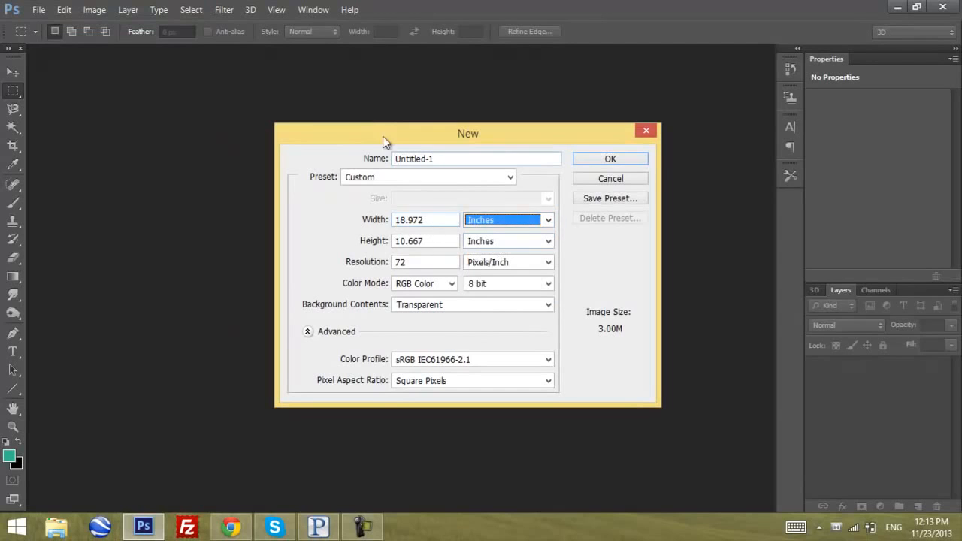
{"action": "left_click_drag", "start_coordinate": [383, 136], "coordinate": [309, 120]}
{"action": "left_click_drag", "start_coordinate": [365, 207], "coordinate": [266, 189]}
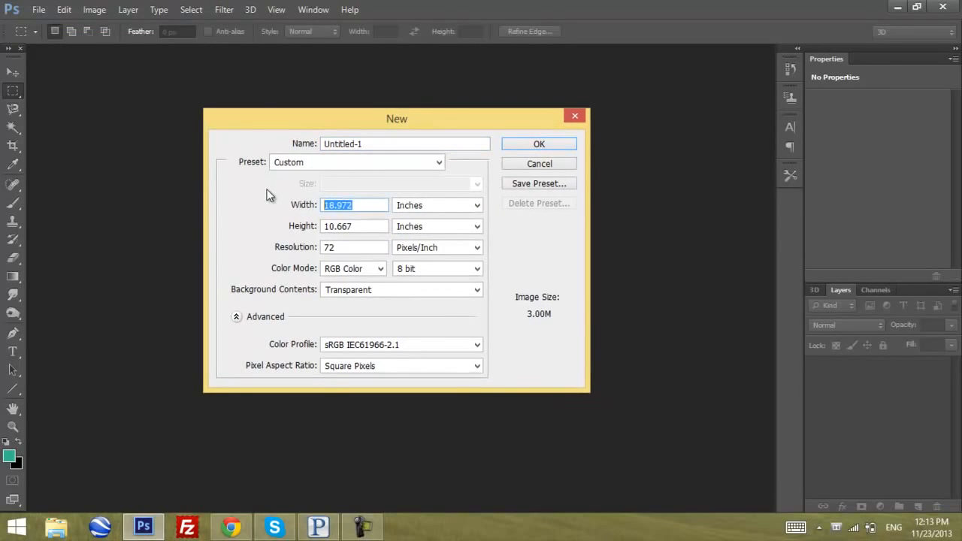
{"action": "type", "text": "8.5"}
{"action": "key", "text": "Tab"}
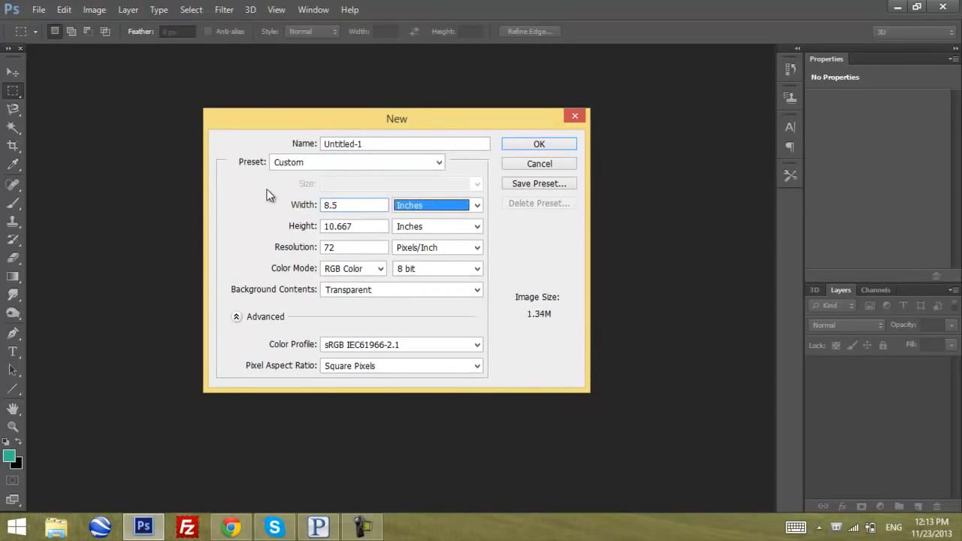
{"action": "key", "text": "Tab"}
{"action": "type", "text": "11"}
{"action": "key", "text": "Return"}
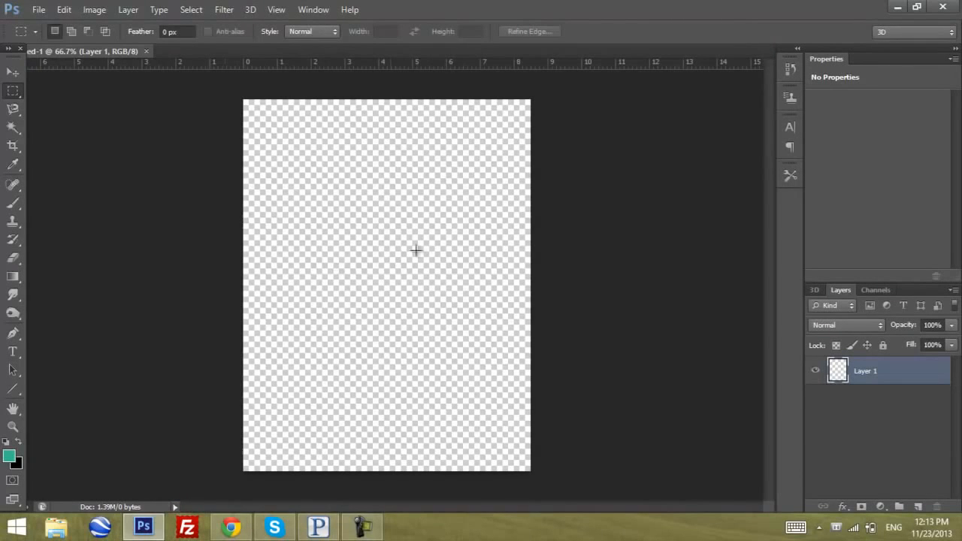
Rename the existing layer as bg and add a new empty layer above it.
{"action": "left_click", "coordinate": [11, 72]}
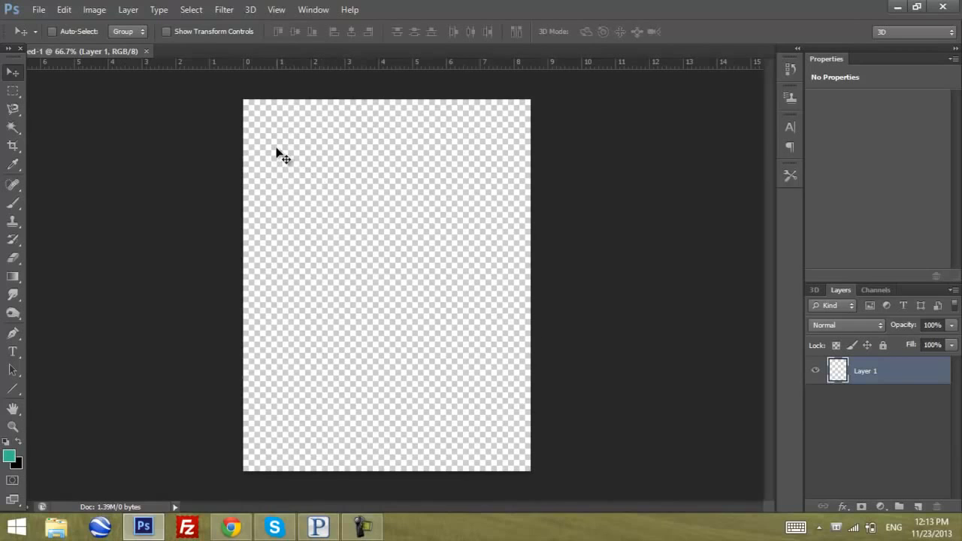
{"action": "double_click", "coordinate": [865, 371]}
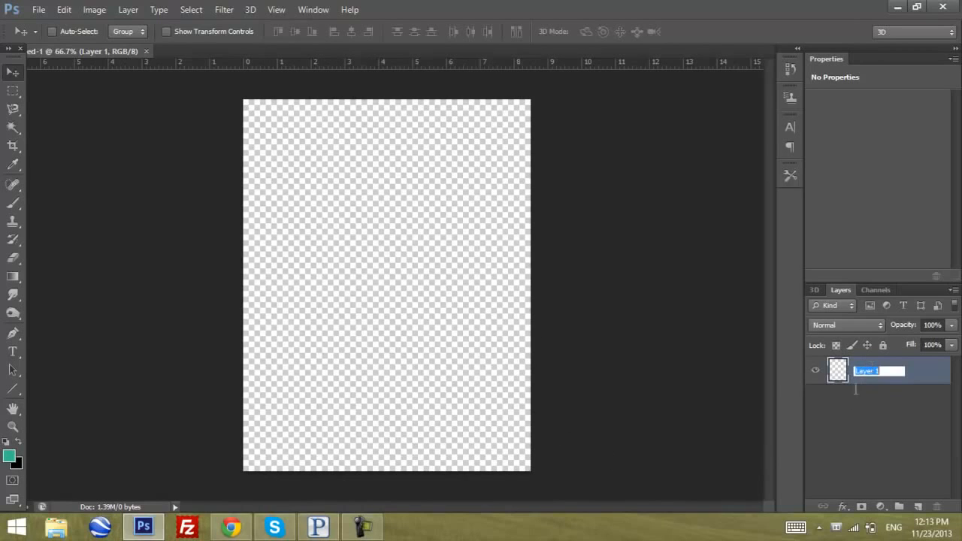
{"action": "type", "text": "bg"}
{"action": "key", "text": "Return"}
{"action": "left_click", "coordinate": [917, 507]}
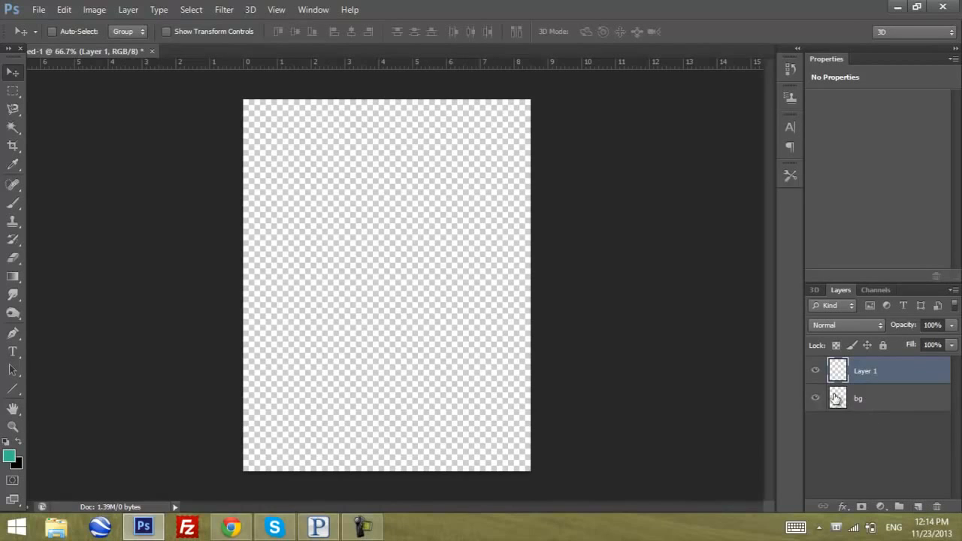
Toggle the bg layer's visibility off and back on, and make Layer 1 active again.
{"action": "left_click", "coordinate": [867, 400]}
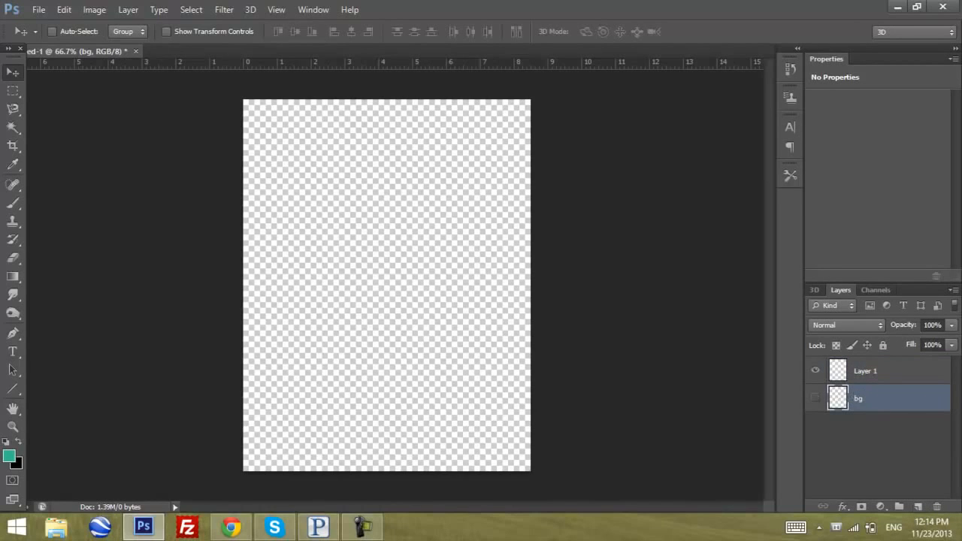
{"action": "left_click", "coordinate": [856, 376]}
{"action": "left_click", "coordinate": [816, 398]}
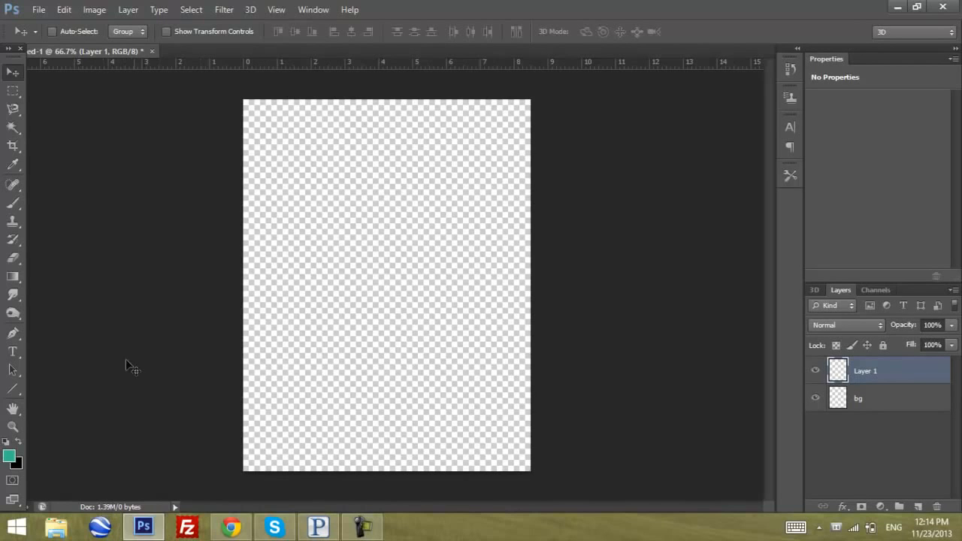
Set the Rounded Rectangle tool to no fill with a brown stroke, draw a trial shape and undo it.
{"action": "left_click", "coordinate": [15, 388]}
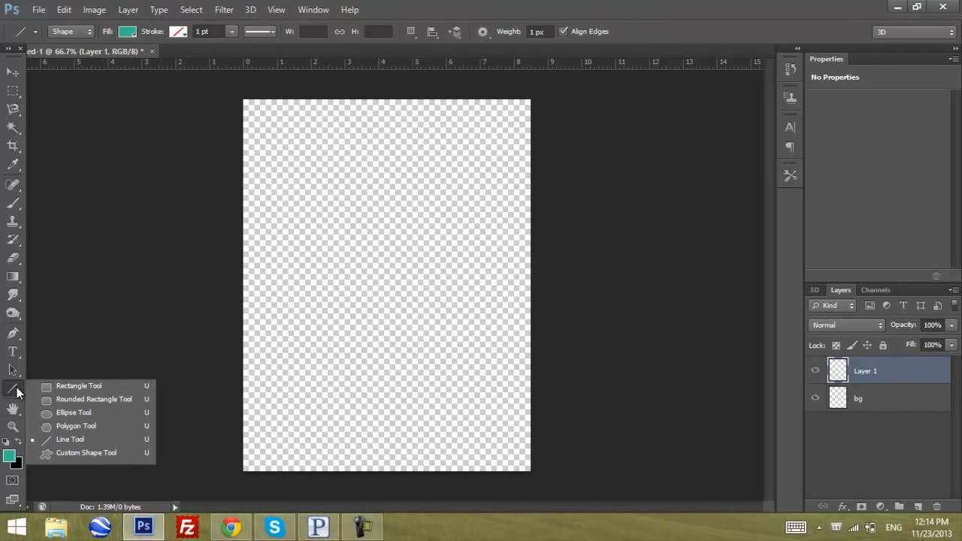
{"action": "left_click", "coordinate": [84, 399]}
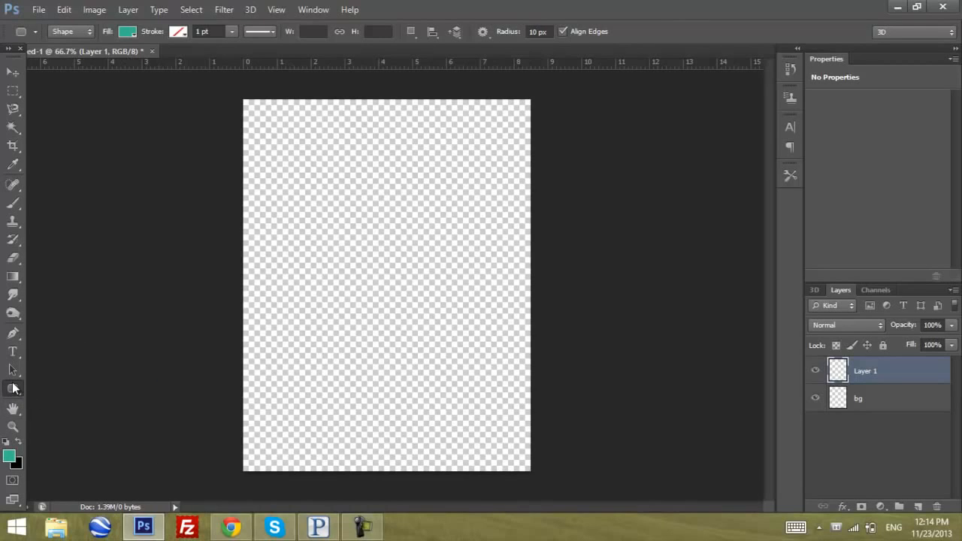
{"action": "left_click", "coordinate": [127, 31]}
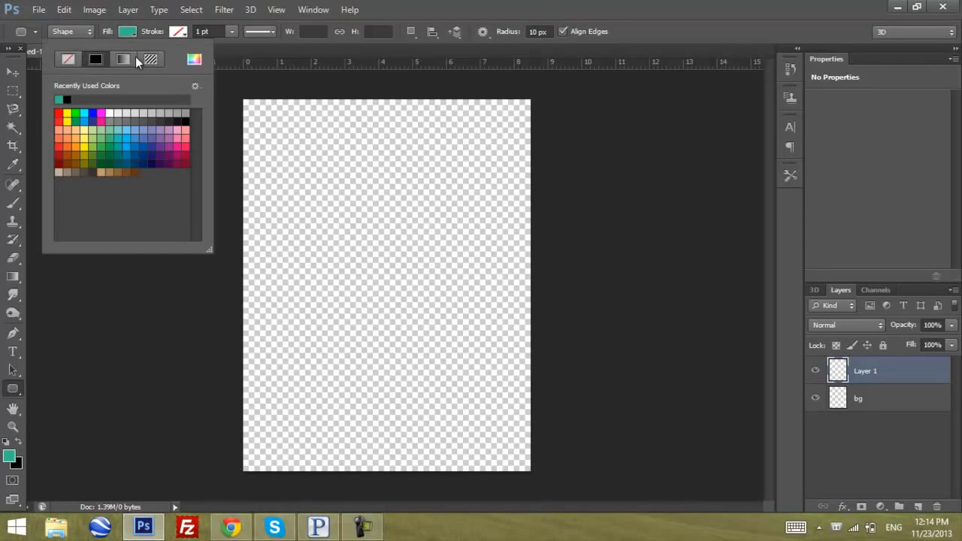
{"action": "left_click", "coordinate": [69, 59]}
{"action": "left_click", "coordinate": [179, 31]}
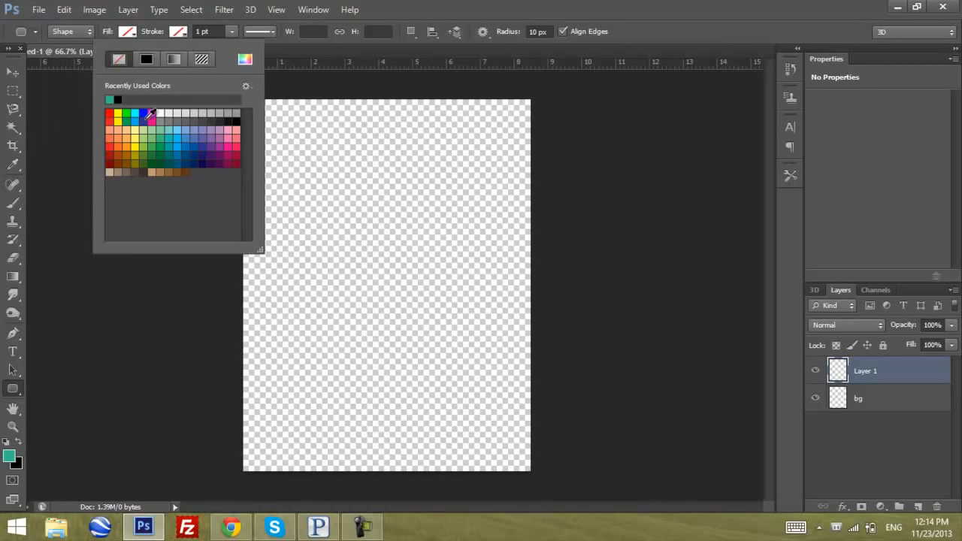
{"action": "left_click", "coordinate": [160, 171]}
{"action": "left_click_drag", "start_coordinate": [320, 200], "coordinate": [410, 261]}
{"action": "key", "text": "ctrl+z"}
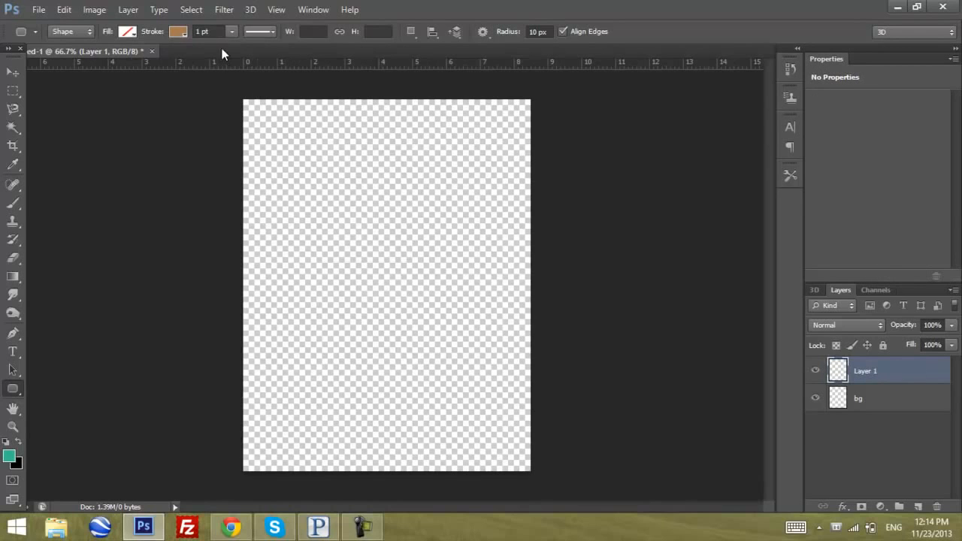
Set the stroke width to 7 pt and draw a rounded rectangle about 589 by 775 px just inside the page edges.
{"action": "left_click", "coordinate": [230, 48]}
{"action": "type", "text": "7"}
{"action": "left_click_drag", "start_coordinate": [286, 145], "coordinate": [363, 208]}
{"action": "key", "text": "ctrl+z"}
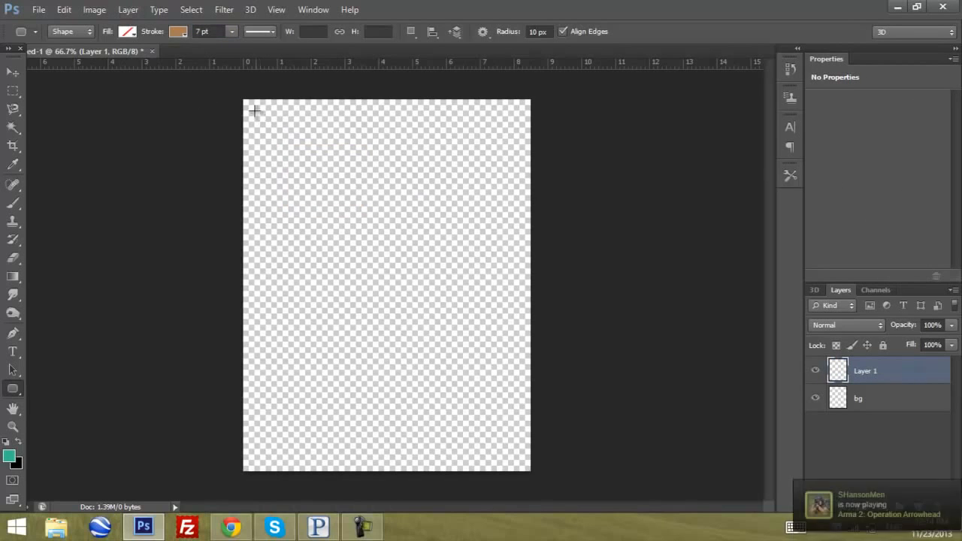
{"action": "left_click_drag", "start_coordinate": [248, 103], "coordinate": [524, 467]}
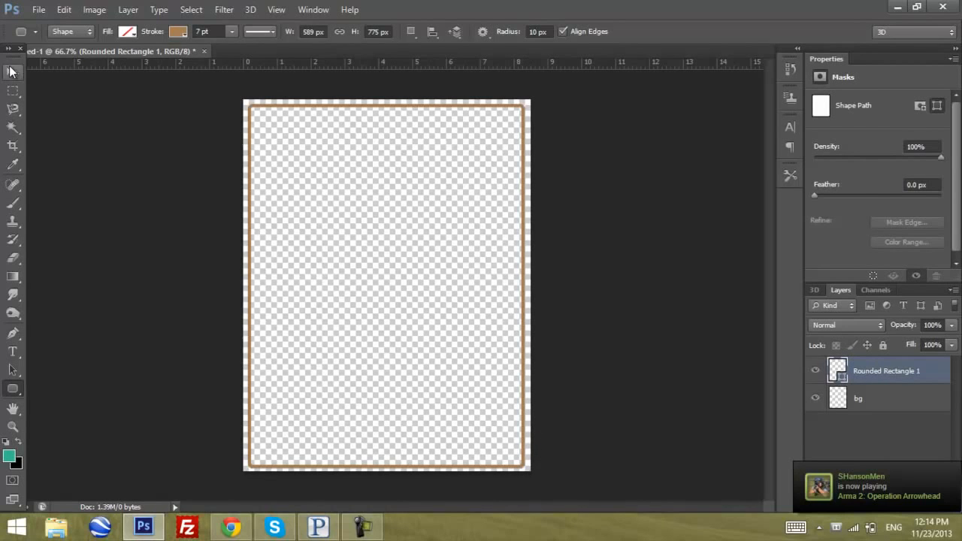
Nudge the rounded rectangle slightly right and up with the Move tool to centre it on the page.
{"action": "left_click", "coordinate": [12, 72]}
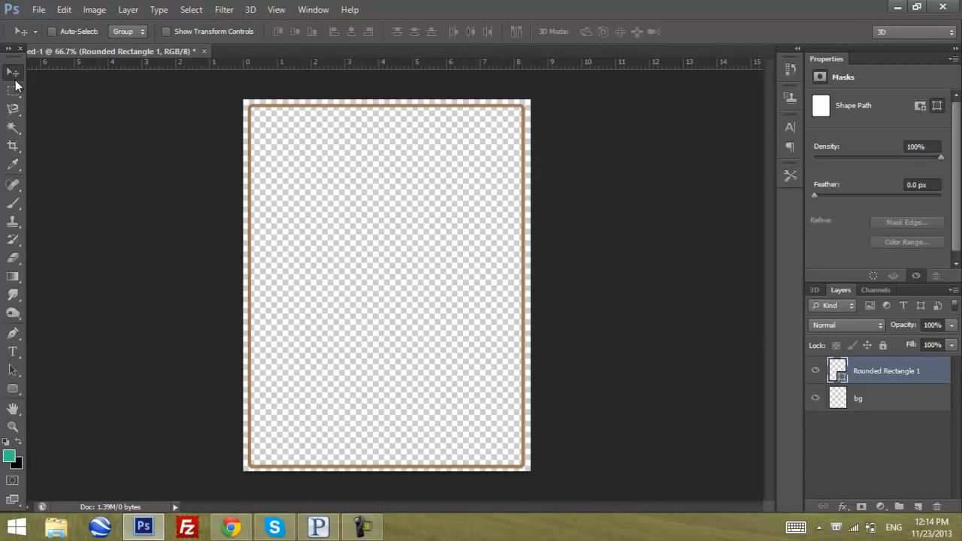
{"action": "key", "text": "Right"}
{"action": "key", "text": "Right"}
{"action": "key", "text": "Right"}
{"action": "key", "text": "Right"}
{"action": "key", "text": "Right"}
{"action": "key", "text": "Right"}
{"action": "key", "text": "Left"}
{"action": "key", "text": "Left"}
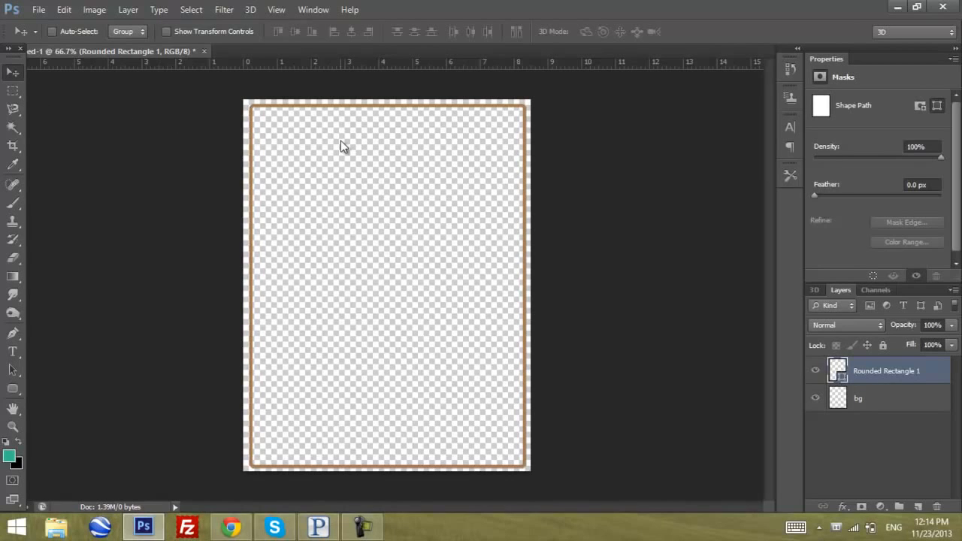
{"action": "key", "text": "Left"}
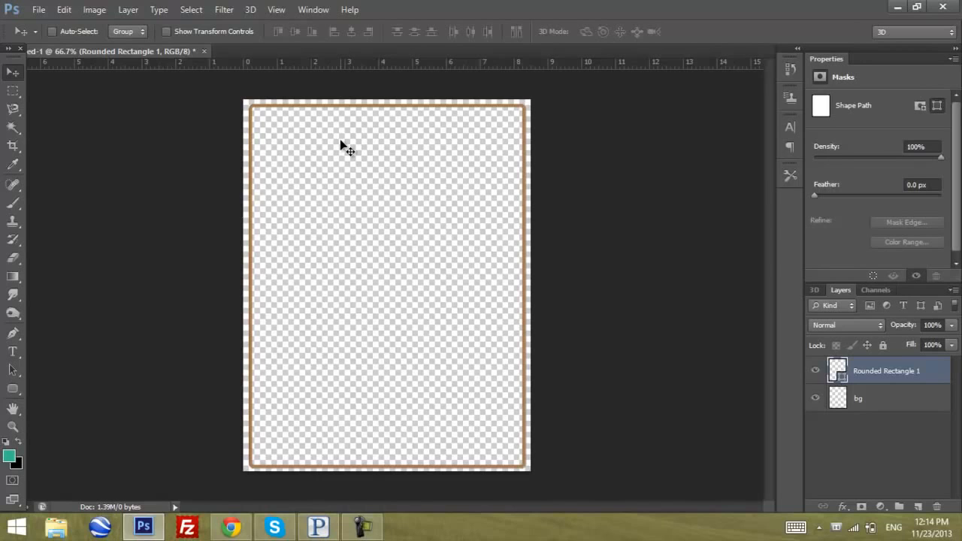
{"action": "key", "text": "Up"}
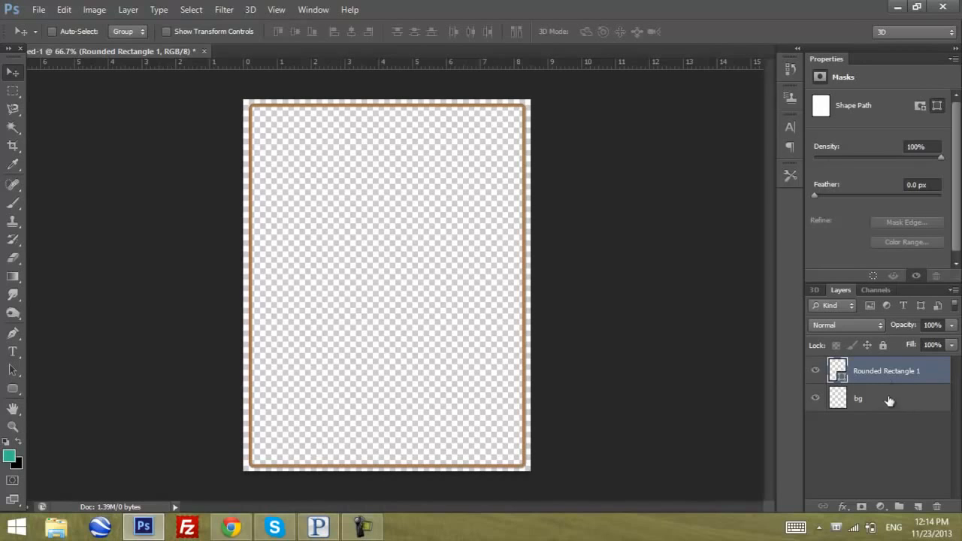
Add a new empty layer on top and give the rounded rectangle layer a Stroke layer style.
{"action": "left_click", "coordinate": [917, 506]}
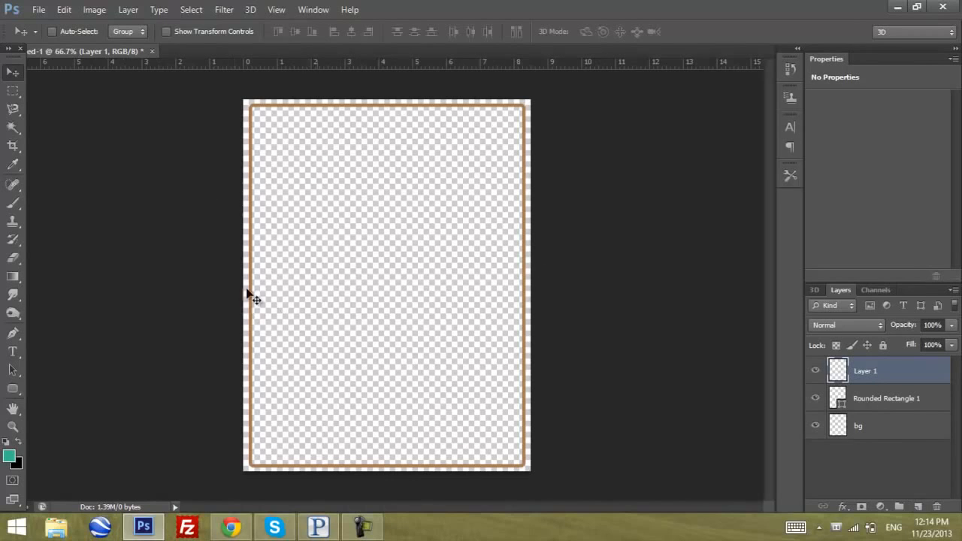
{"action": "left_click", "coordinate": [891, 406]}
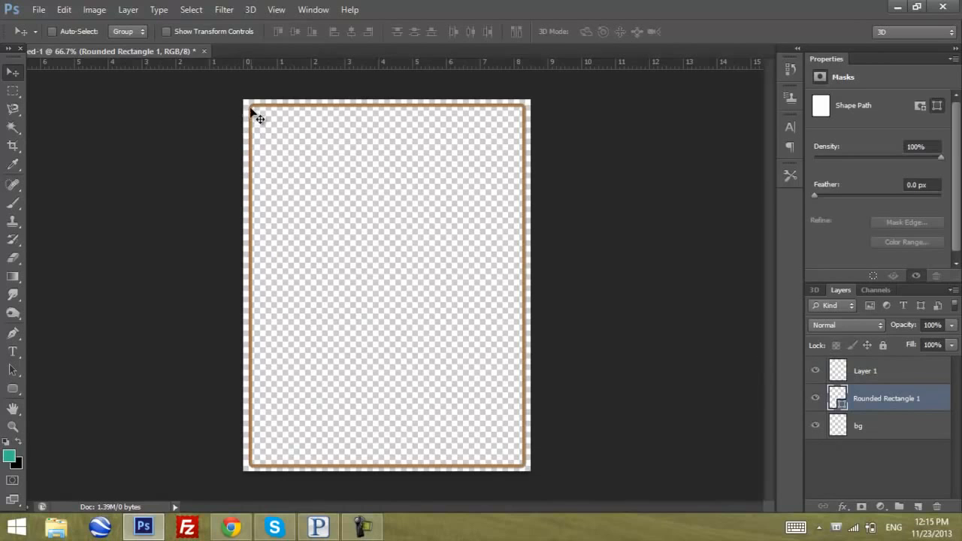
{"action": "left_click", "coordinate": [841, 505]}
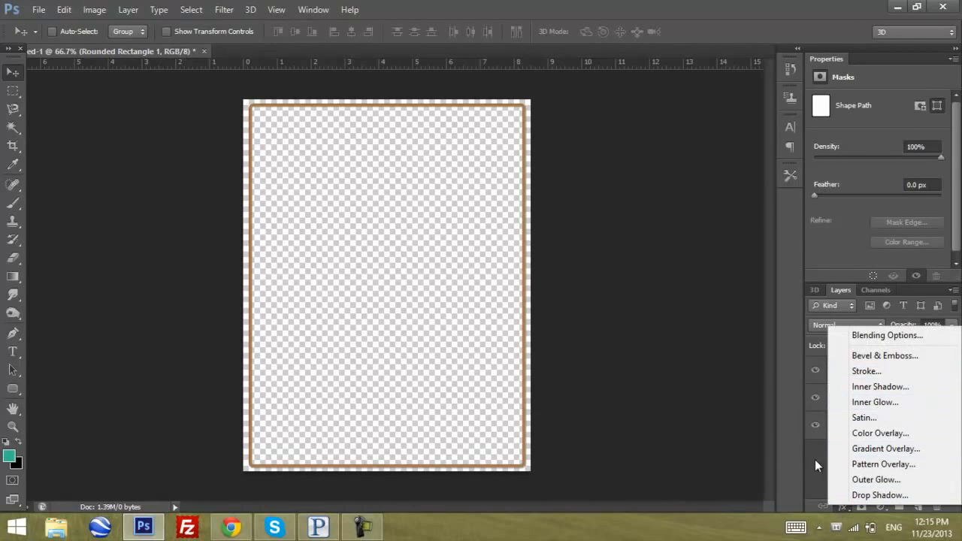
{"action": "left_click", "coordinate": [811, 479]}
{"action": "left_click", "coordinate": [841, 505]}
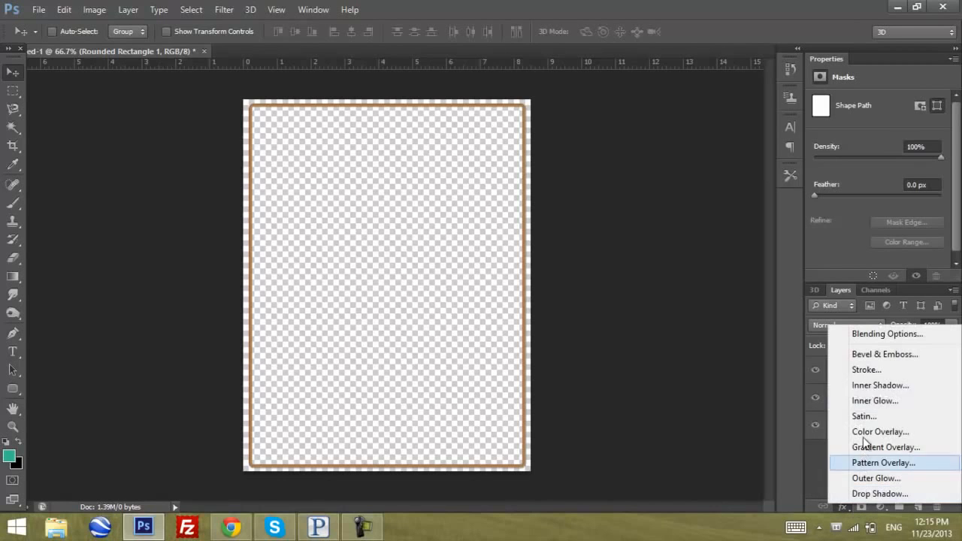
{"action": "left_click", "coordinate": [857, 370]}
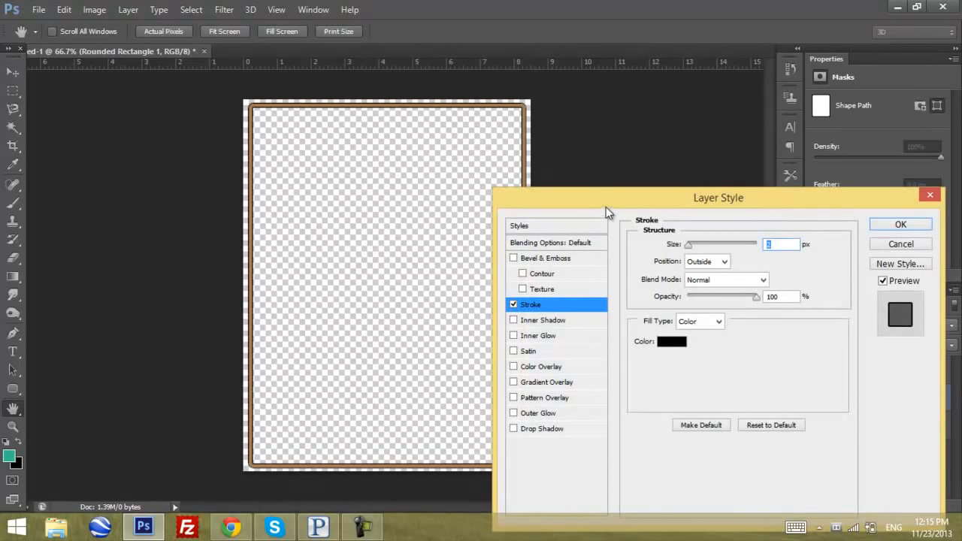
Try thicker stroke sizes, apply the black outside stroke at 2 px, and make Layer 1 active.
{"action": "key", "text": "Up"}
{"action": "key", "text": "Up"}
{"action": "key", "text": "Up"}
{"action": "key", "text": "Up"}
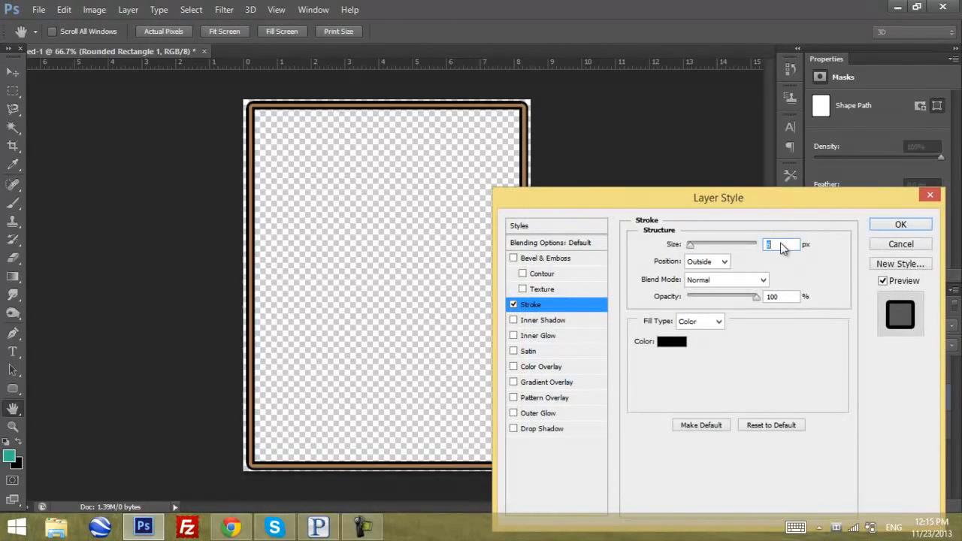
{"action": "key", "text": "Down"}
{"action": "key", "text": "Down"}
{"action": "key", "text": "Down"}
{"action": "key", "text": "Down"}
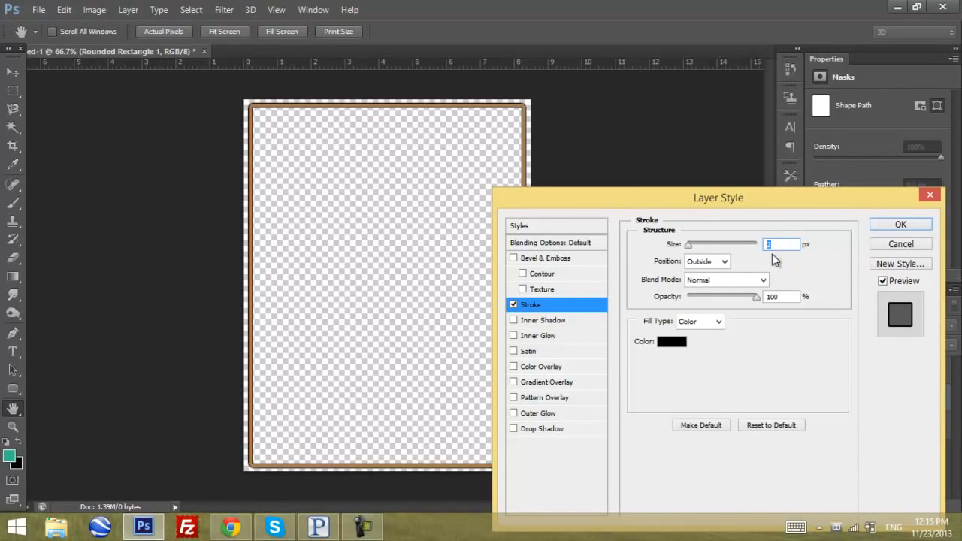
{"action": "left_click", "coordinate": [900, 225]}
{"action": "left_click", "coordinate": [890, 375]}
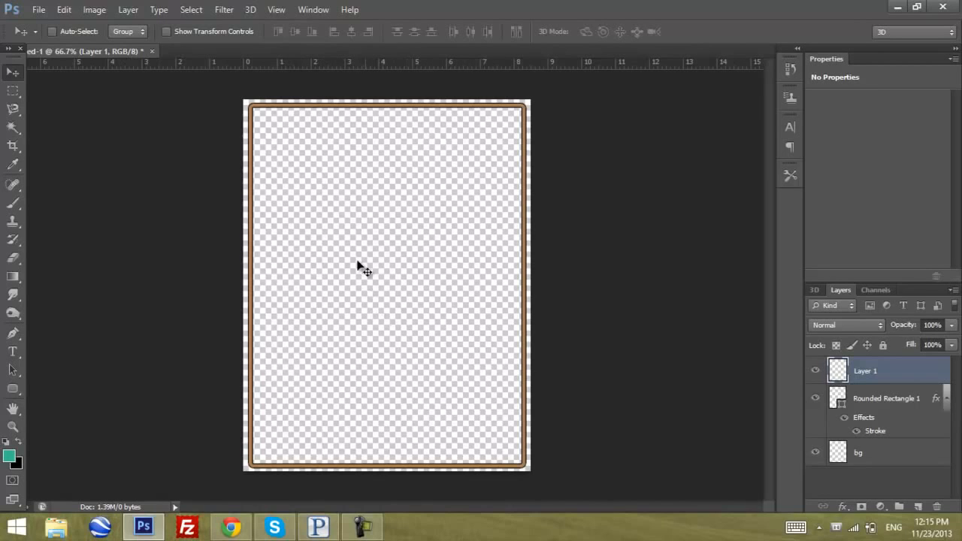
Paint a freehand zigzag test stroke on Layer 1 with the Brush and undo it.
{"action": "left_click", "coordinate": [12, 203]}
{"action": "mouse_move", "coordinate": [386, 244]}
{"action": "left_mouse_down"}
{"action": "mouse_move", "coordinate": [420, 240]}
{"action": "mouse_move", "coordinate": [476, 232]}
{"action": "left_mouse_up"}
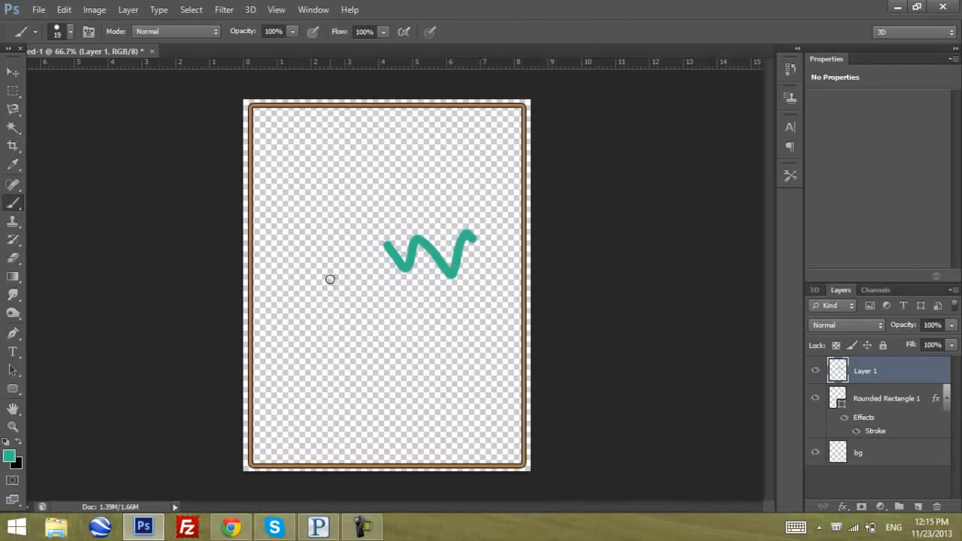
{"action": "key", "text": "ctrl+z"}
{"action": "left_click", "coordinate": [13, 71]}
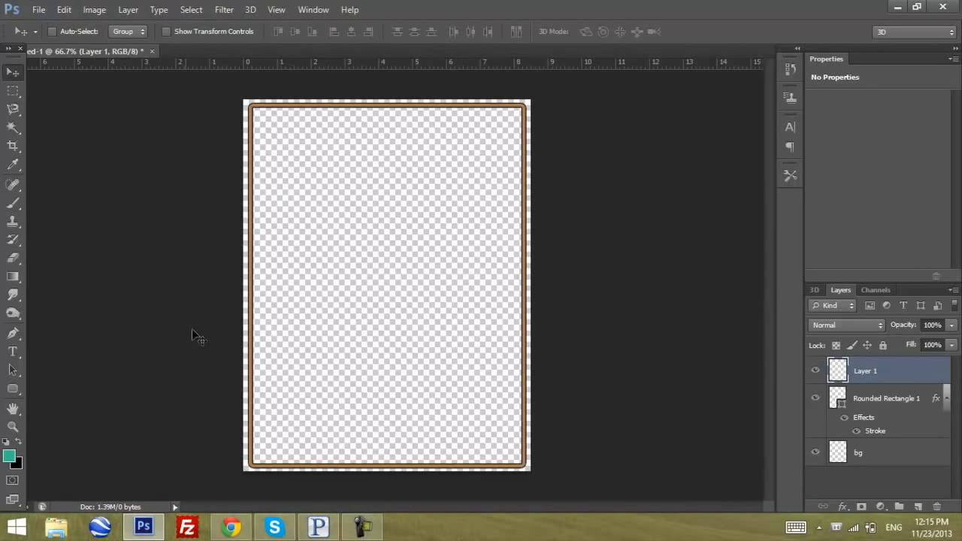
Switch to Chrome and run a Google image search for "games png" in a new tab.
{"action": "left_click", "coordinate": [231, 527]}
{"action": "left_click", "coordinate": [177, 8]}
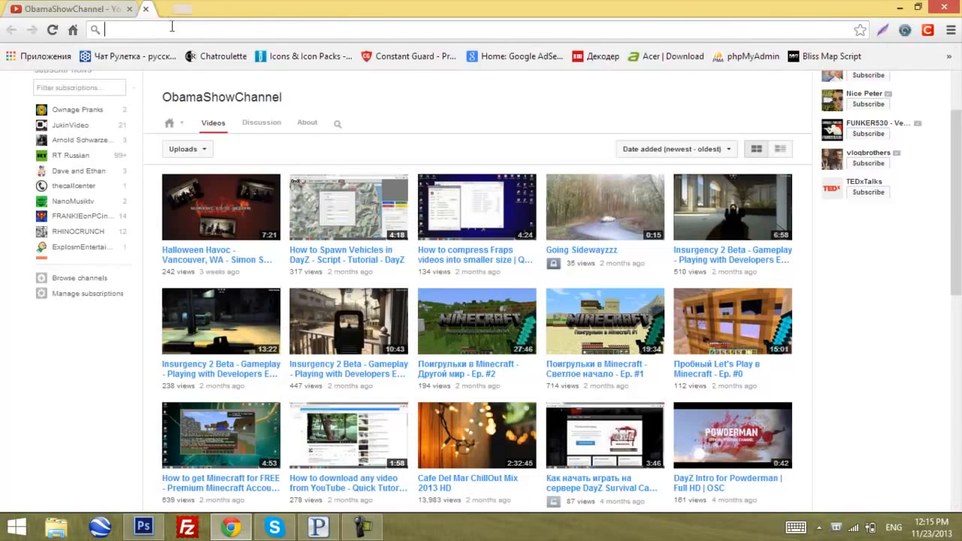
{"action": "type", "text": "google.com"}
{"action": "key", "text": "Return"}
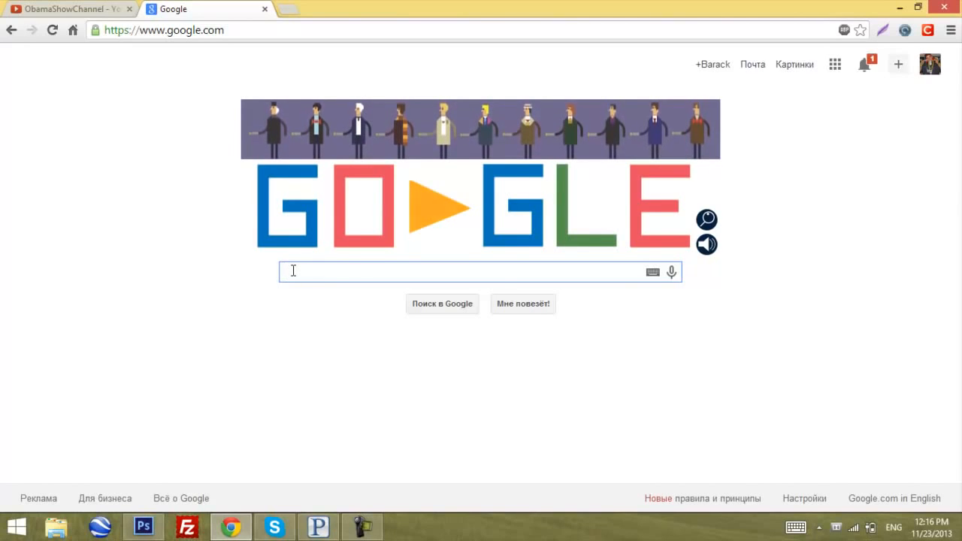
{"action": "type", "text": "games"}
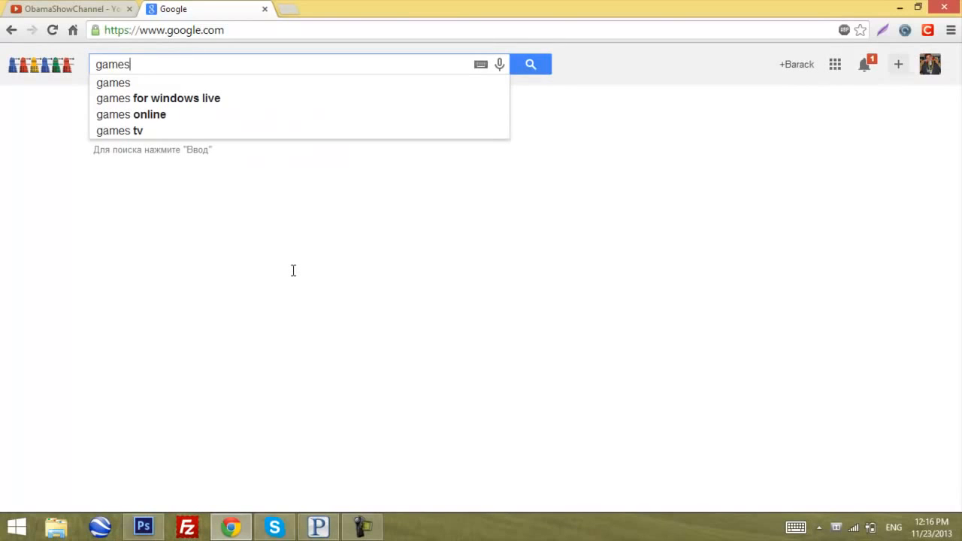
{"action": "type", "text": " png"}
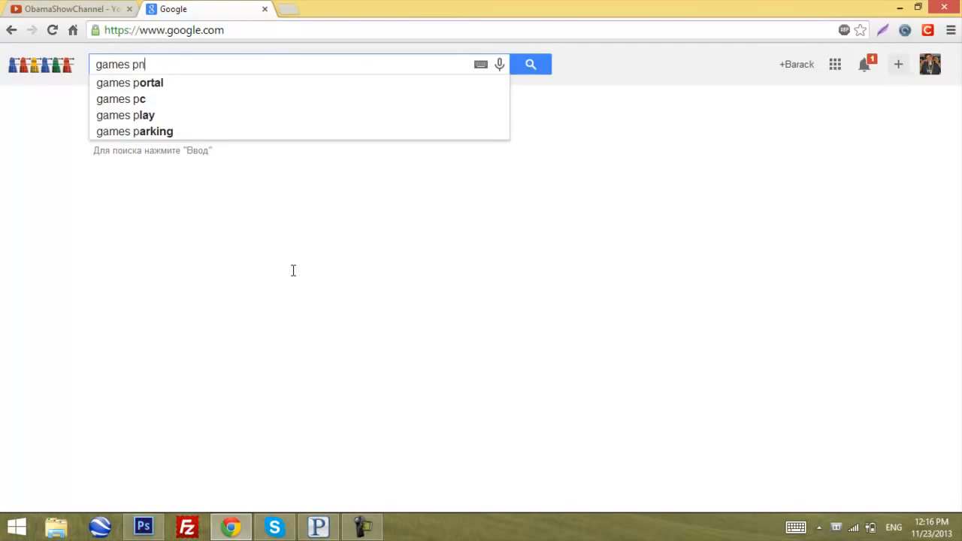
{"action": "key", "text": "Return"}
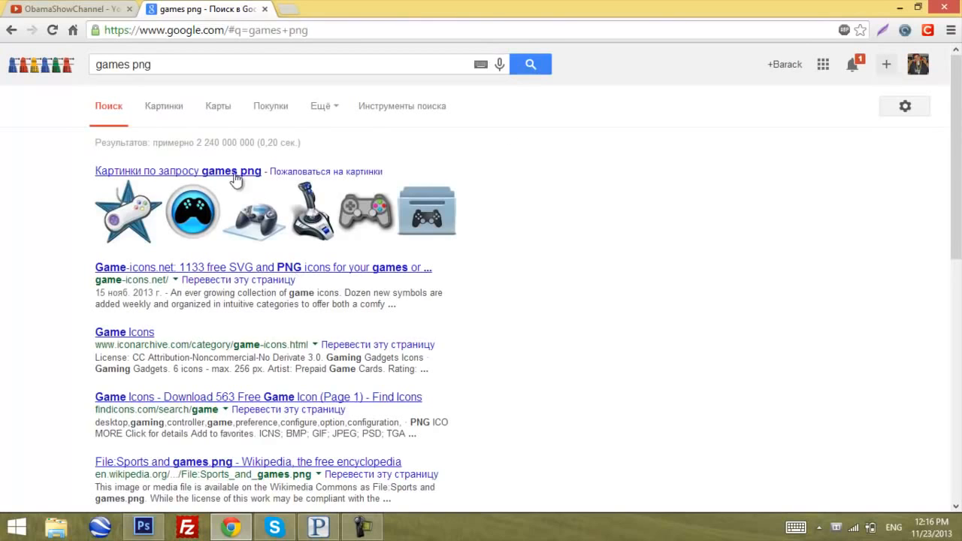
{"action": "left_click", "coordinate": [173, 107]}
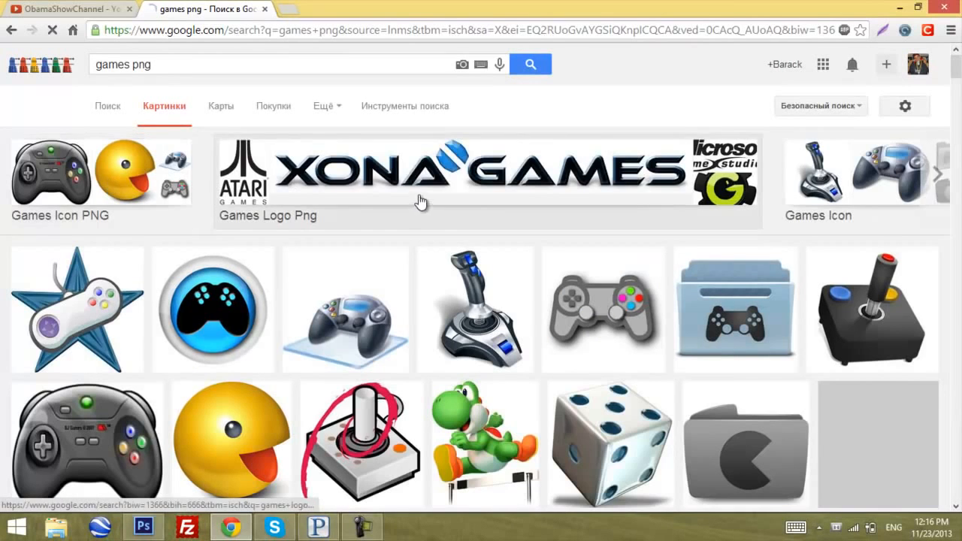
Find the explain xkcd flash games comic with the large gaming system among the image results and open it at full size.
{"action": "scroll", "coordinate": [323, 204], "scroll_direction": "down", "scroll_amount": 2}
{"action": "scroll", "coordinate": [316, 197], "scroll_direction": "down", "scroll_amount": 1}
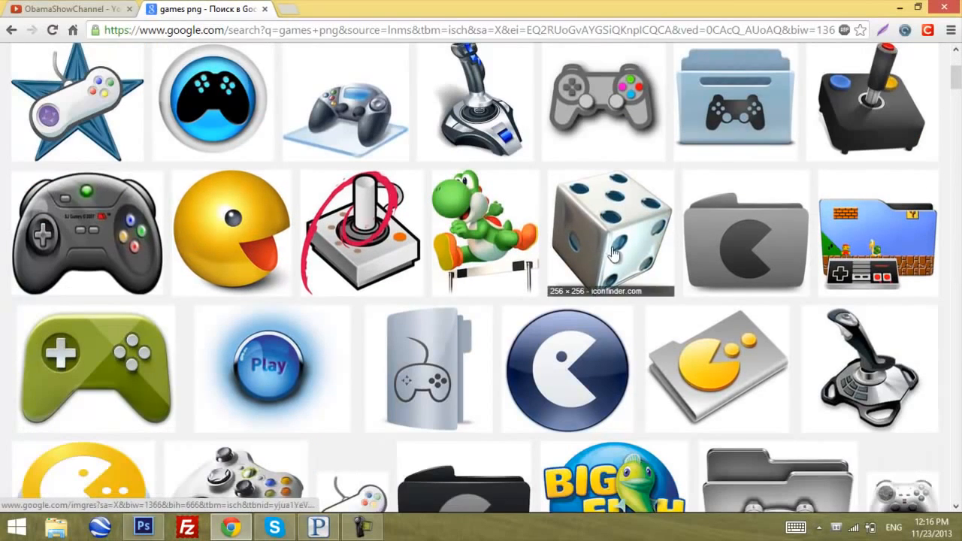
{"action": "scroll", "coordinate": [717, 298], "scroll_direction": "down", "scroll_amount": 2}
{"action": "scroll", "coordinate": [870, 185], "scroll_direction": "up", "scroll_amount": 2}
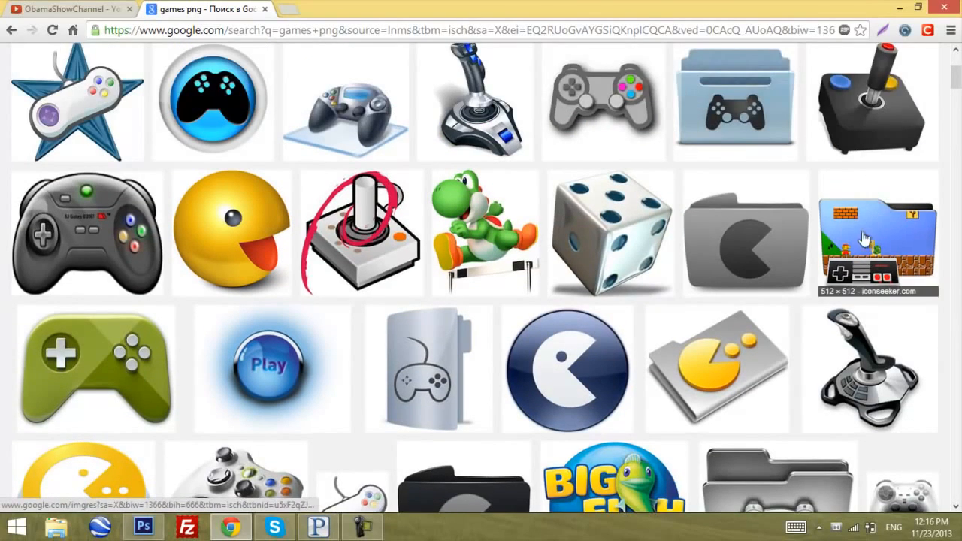
{"action": "scroll", "coordinate": [395, 236], "scroll_direction": "down", "scroll_amount": 1}
{"action": "scroll", "coordinate": [23, 260], "scroll_direction": "down", "scroll_amount": 1}
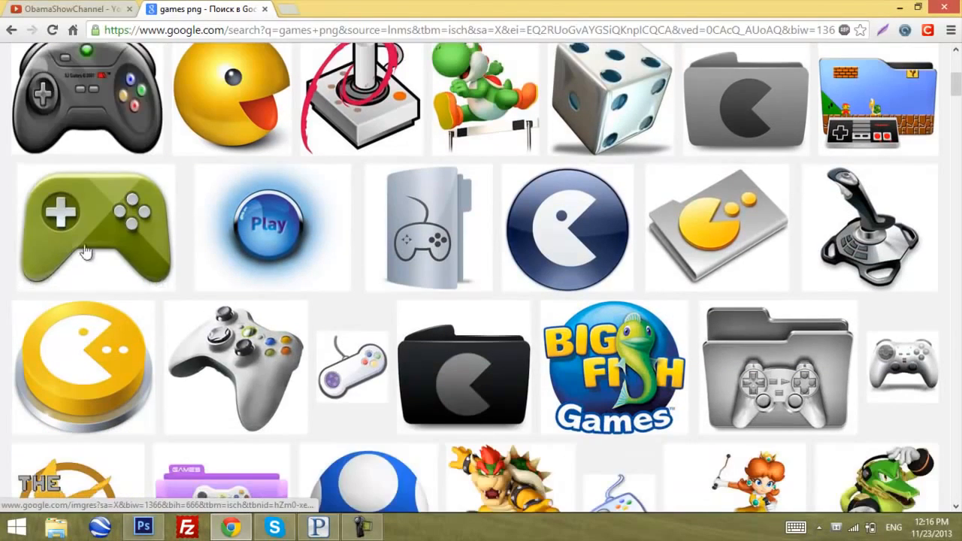
{"action": "scroll", "coordinate": [248, 258], "scroll_direction": "down", "scroll_amount": 2}
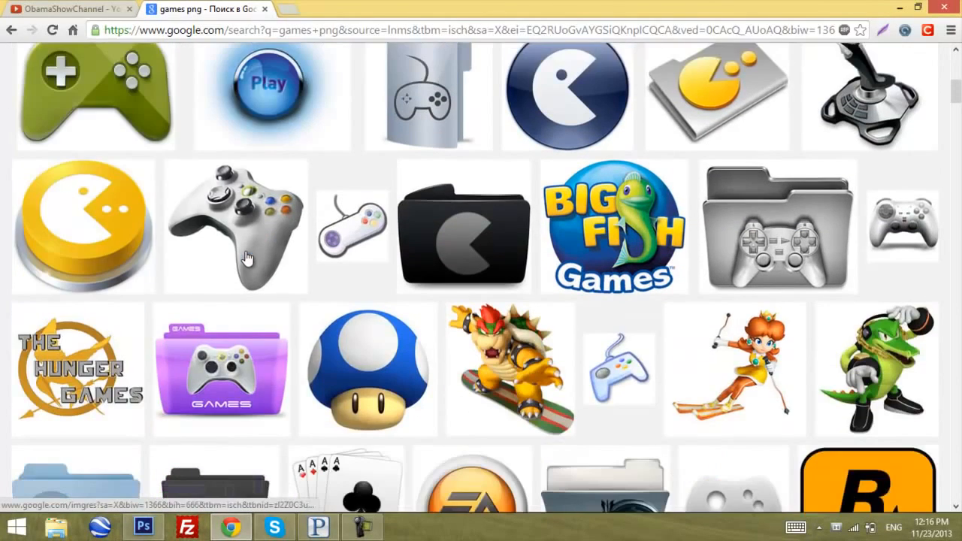
{"action": "scroll", "coordinate": [248, 258], "scroll_direction": "down", "scroll_amount": 5}
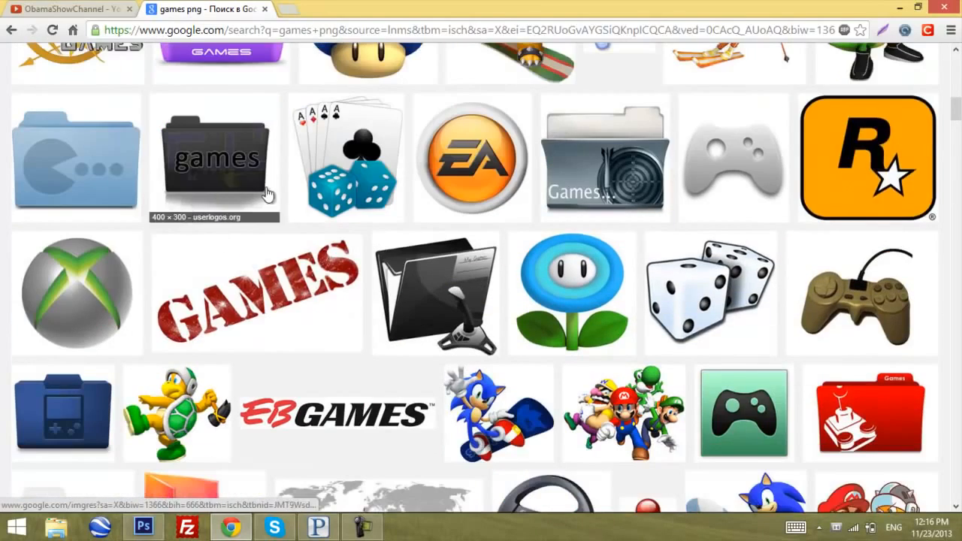
{"action": "scroll", "coordinate": [323, 214], "scroll_direction": "down", "scroll_amount": 2}
{"action": "scroll", "coordinate": [736, 293], "scroll_direction": "down", "scroll_amount": 1}
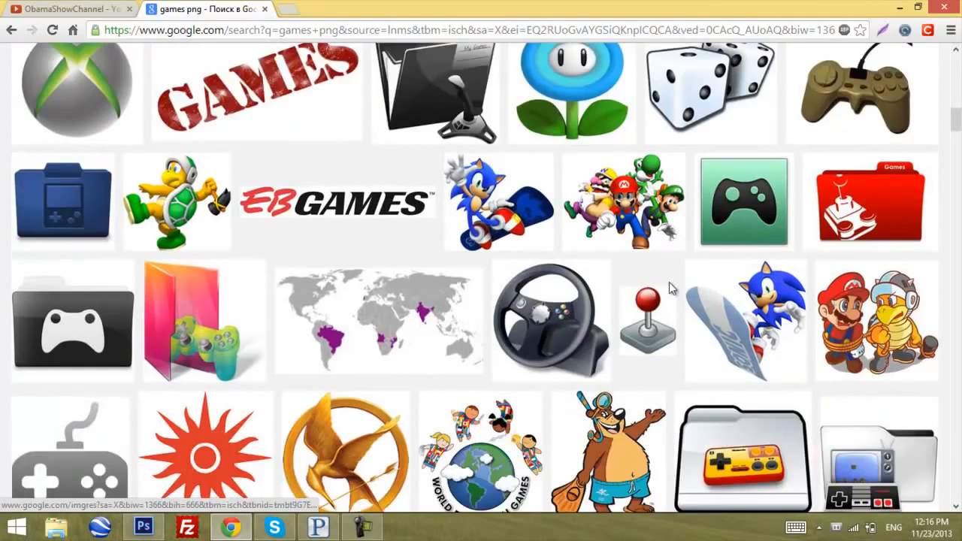
{"action": "scroll", "coordinate": [668, 282], "scroll_direction": "down", "scroll_amount": 2}
{"action": "scroll", "coordinate": [669, 282], "scroll_direction": "down", "scroll_amount": 2}
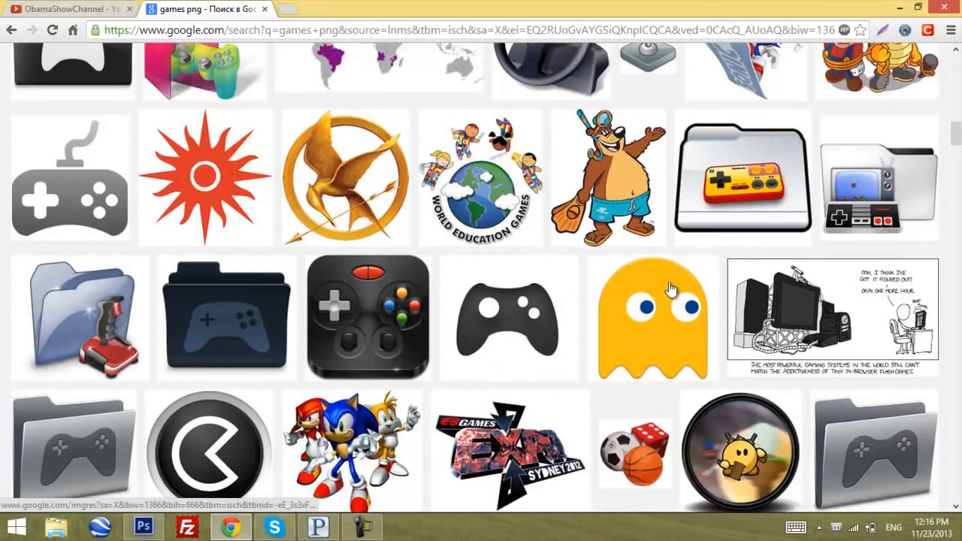
{"action": "scroll", "coordinate": [816, 305], "scroll_direction": "down", "scroll_amount": 1}
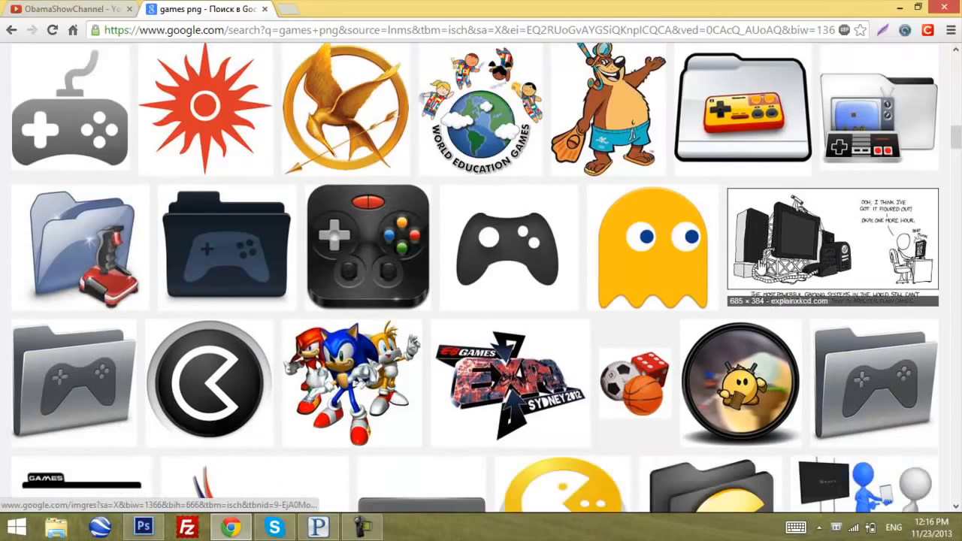
{"action": "left_click", "coordinate": [763, 264]}
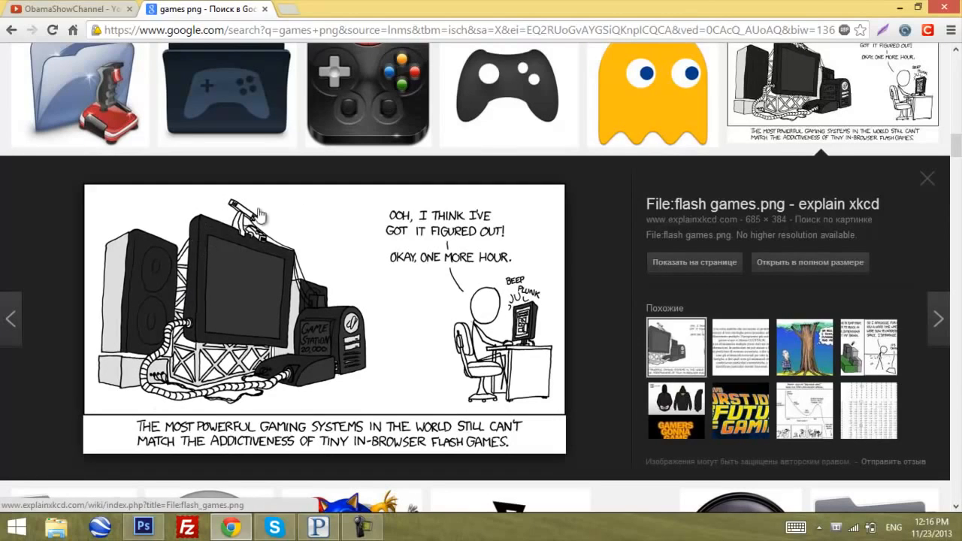
{"action": "left_click", "coordinate": [809, 261]}
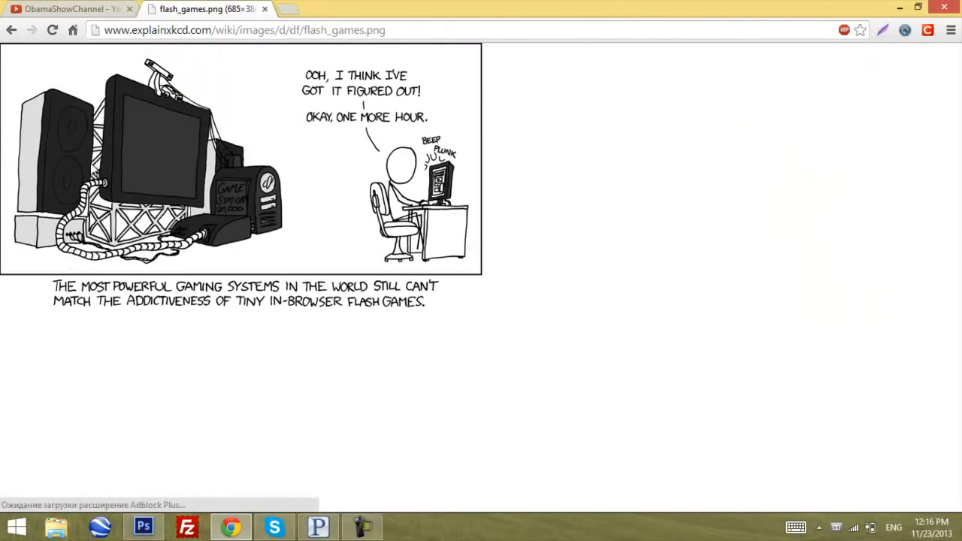
Save the comic image to the Desktop as the PNG file flash_games.
{"action": "right_click", "coordinate": [91, 164]}
{"action": "left_click", "coordinate": [117, 173]}
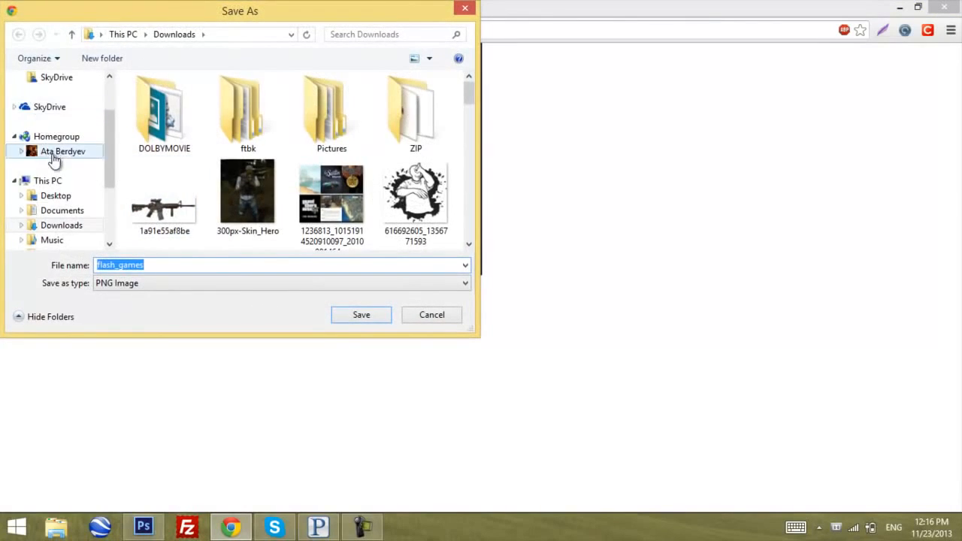
{"action": "left_click", "coordinate": [66, 197]}
{"action": "left_click", "coordinate": [360, 317]}
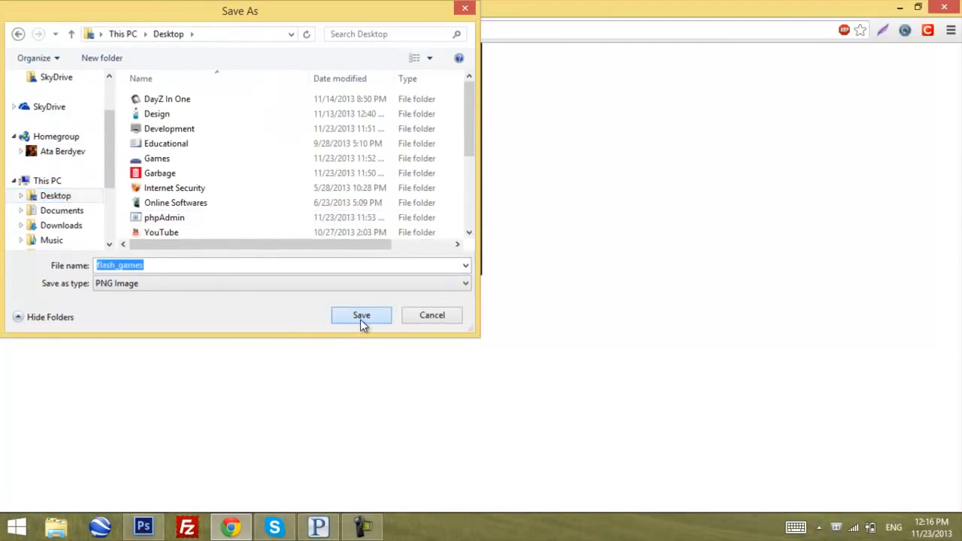
Open the flash_games image from the desktop with Adobe Photoshop CS6.
{"action": "left_click", "coordinate": [239, 529]}
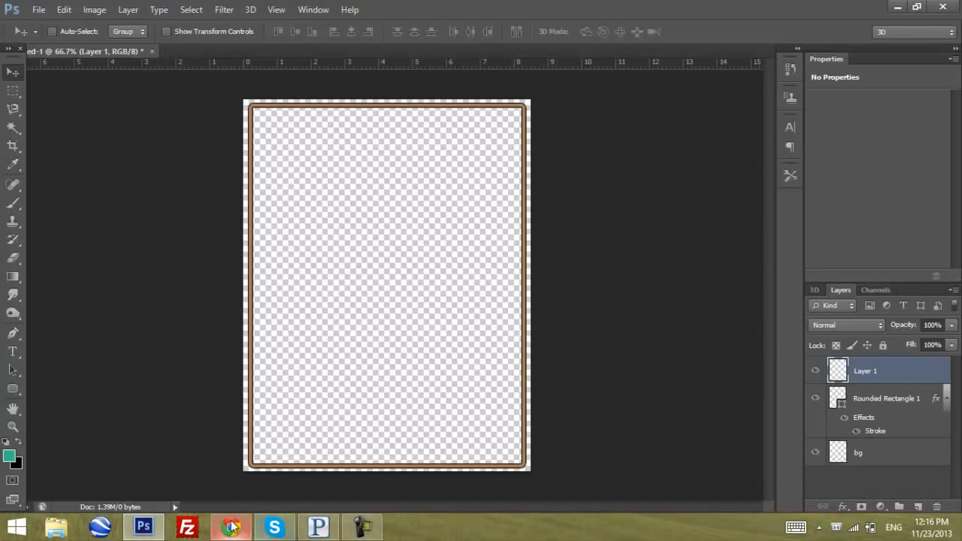
{"action": "left_click", "coordinate": [150, 530]}
{"action": "left_click", "coordinate": [69, 30]}
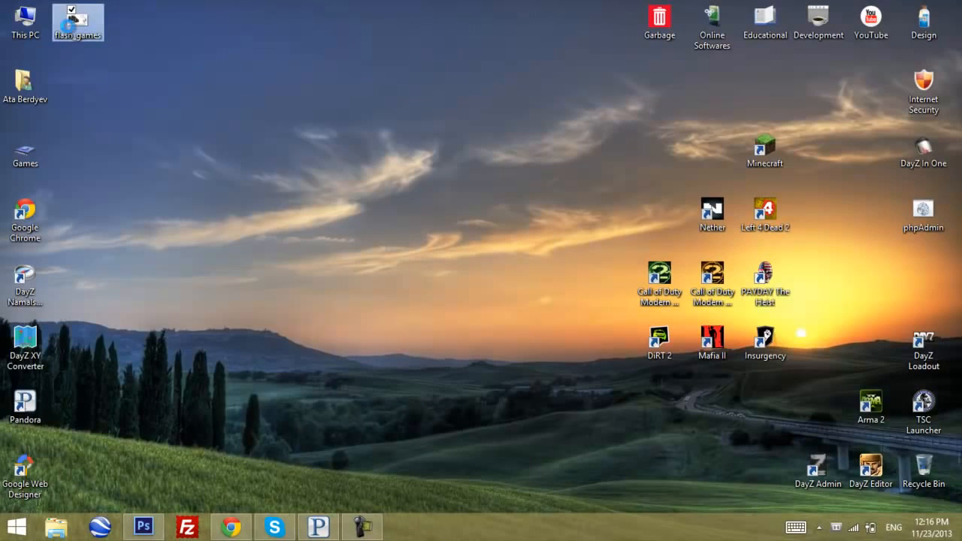
{"action": "right_click", "coordinate": [68, 25]}
{"action": "mouse_move", "coordinate": [273, 227]}
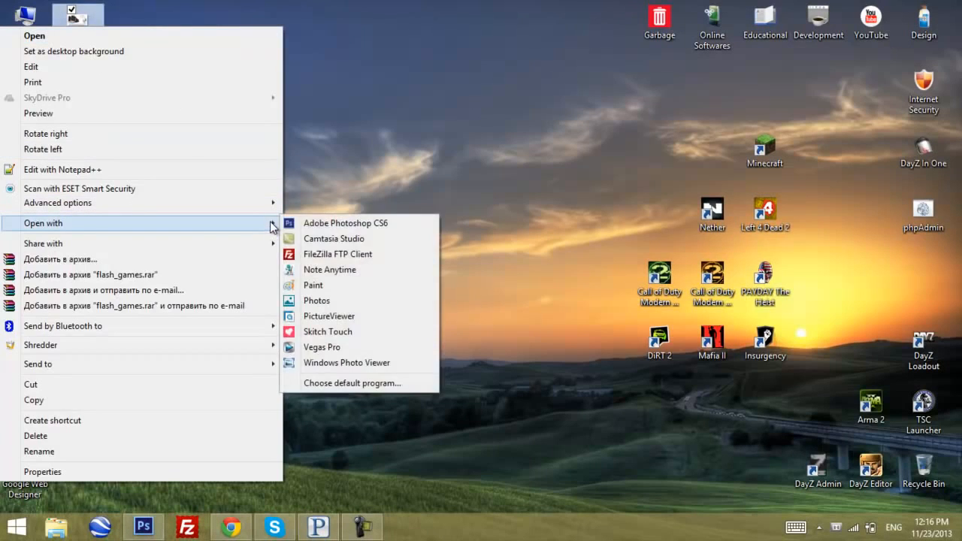
{"action": "left_click", "coordinate": [301, 224]}
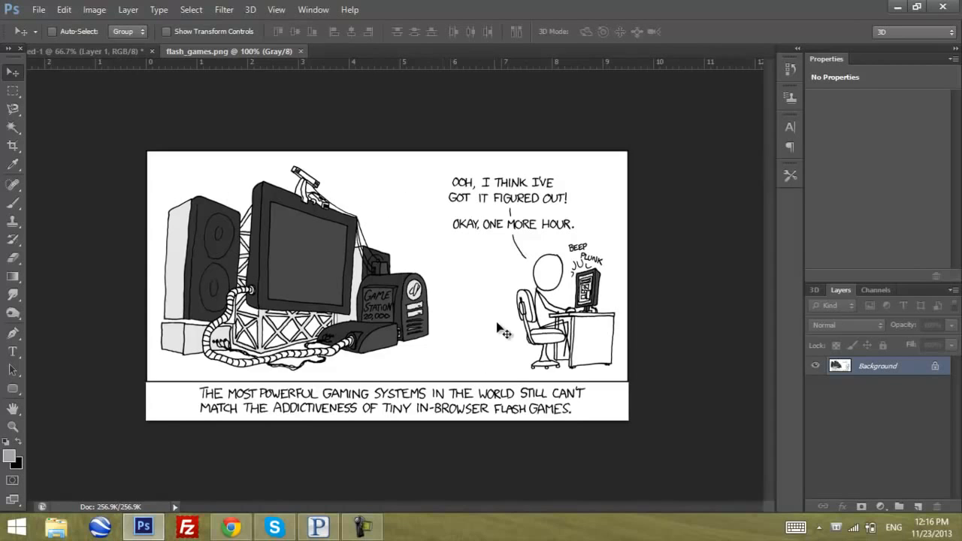
Convert the locked Background of flash_games.png into a regular layer named Layer 0.
{"action": "double_click", "coordinate": [893, 368]}
{"action": "left_click_drag", "start_coordinate": [532, 188], "coordinate": [533, 199]}
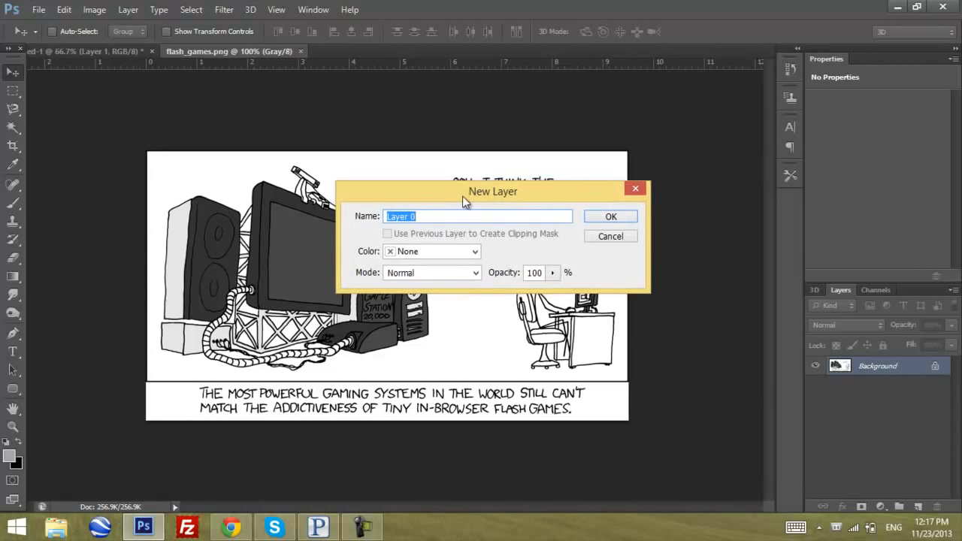
{"action": "left_click", "coordinate": [608, 217]}
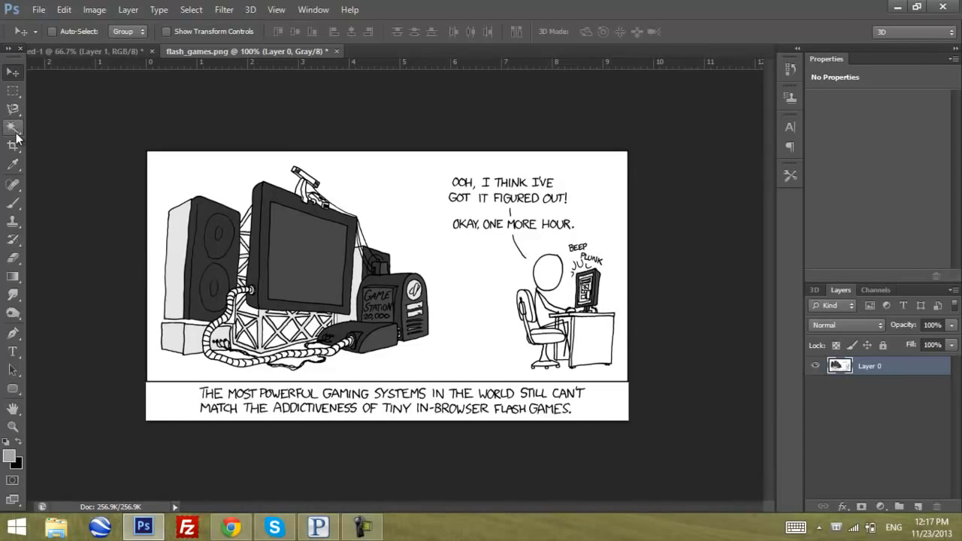
Select the white background around the comic's drawings with the Magic Wand at tolerance 32, delete it and deselect.
{"action": "left_click_drag", "start_coordinate": [15, 133], "coordinate": [51, 139]}
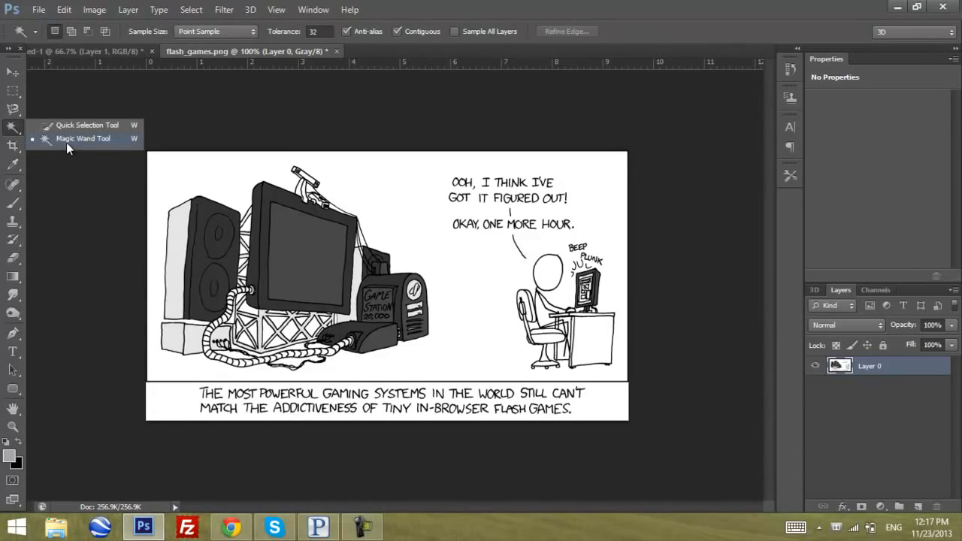
{"action": "left_click", "coordinate": [67, 140]}
{"action": "left_click", "coordinate": [406, 199]}
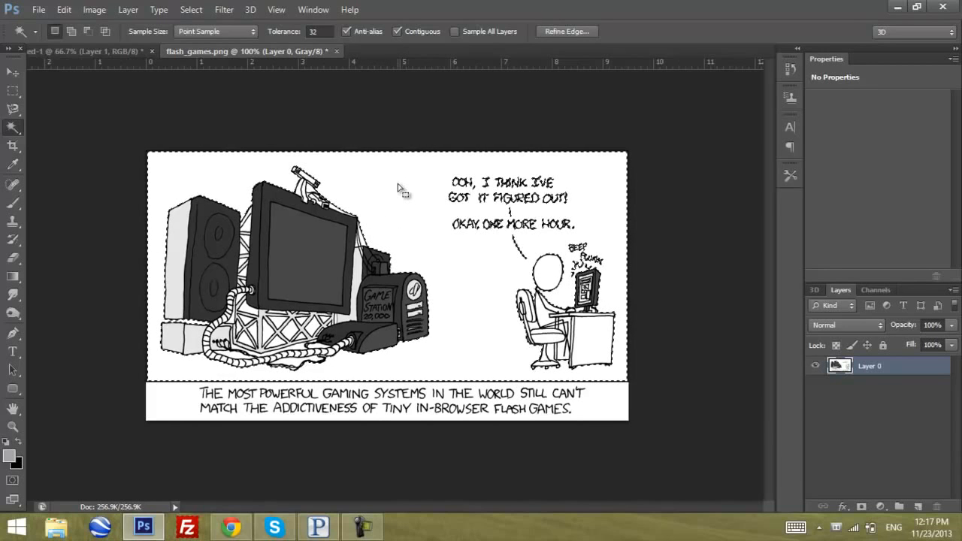
{"action": "key", "text": "Delete"}
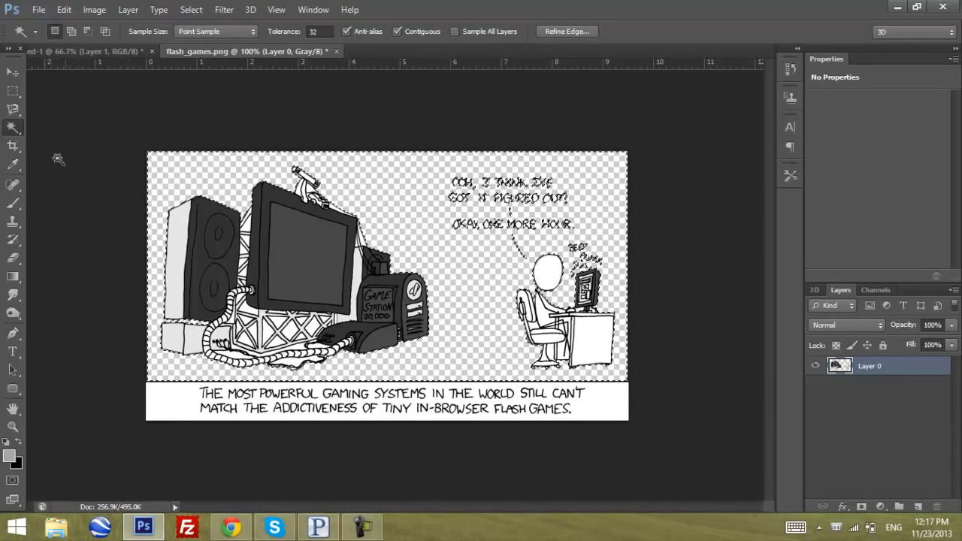
{"action": "key", "text": "ctrl+d"}
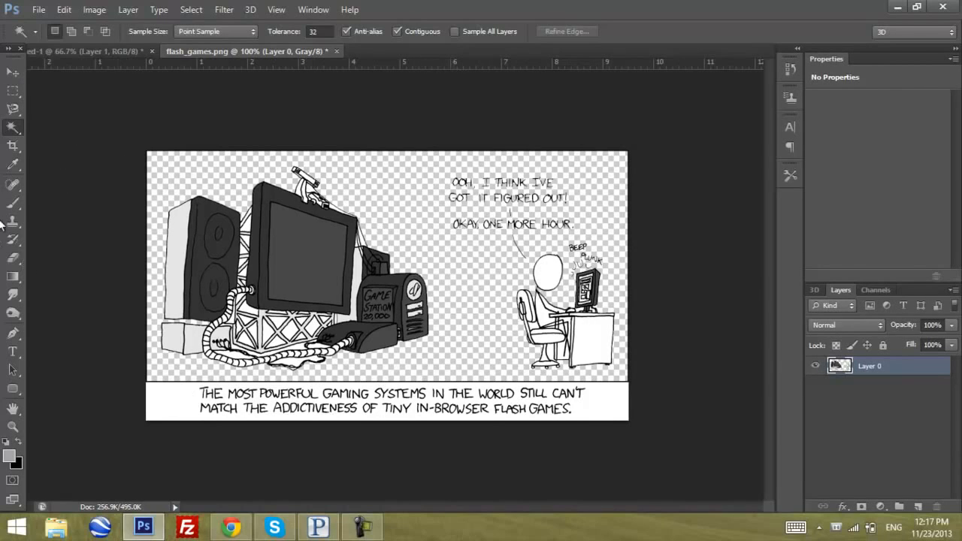
Erase the speech text, the figure at the desk, the frame and the caption with a 72 px Eraser, keeping only the gaming system.
{"action": "left_click", "coordinate": [12, 257]}
{"action": "right_click", "coordinate": [358, 266]}
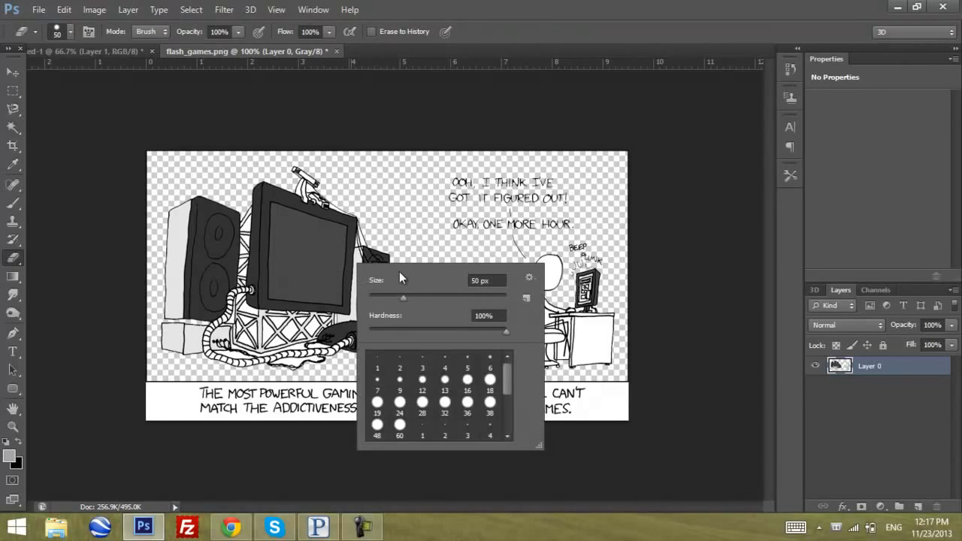
{"action": "left_click", "coordinate": [419, 299]}
{"action": "mouse_move", "coordinate": [457, 170]}
{"action": "left_mouse_down"}
{"action": "mouse_move", "coordinate": [469, 220]}
{"action": "mouse_move", "coordinate": [512, 272]}
{"action": "mouse_move", "coordinate": [498, 143]}
{"action": "mouse_move", "coordinate": [522, 200]}
{"action": "mouse_move", "coordinate": [574, 218]}
{"action": "left_mouse_up"}
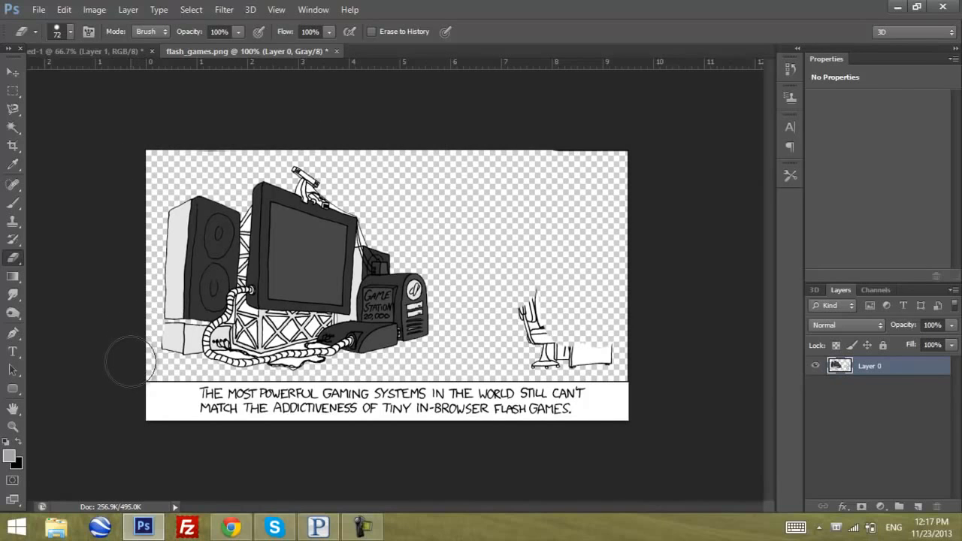
{"action": "key", "text": "ctrl+z"}
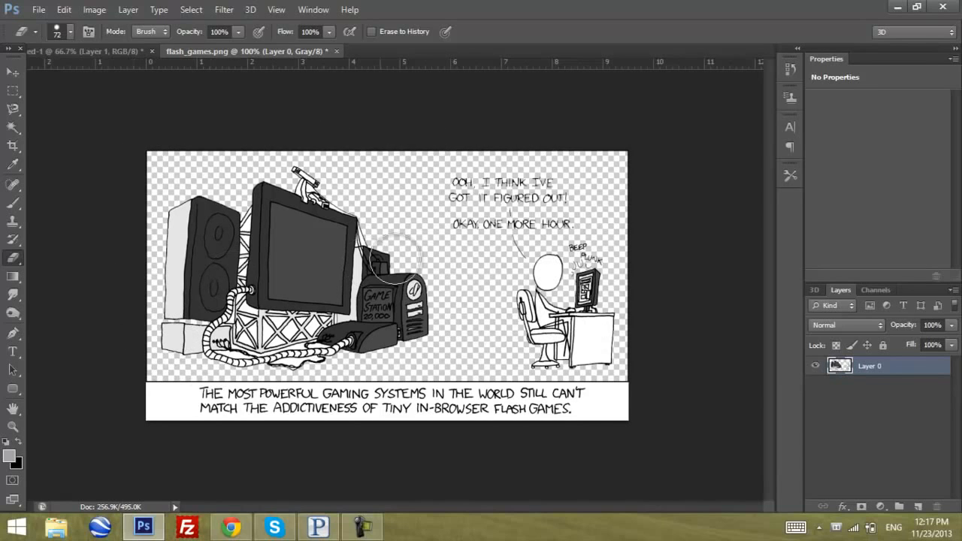
{"action": "mouse_move", "coordinate": [450, 217]}
{"action": "left_mouse_down"}
{"action": "mouse_move", "coordinate": [542, 268]}
{"action": "mouse_move", "coordinate": [544, 303]}
{"action": "mouse_move", "coordinate": [564, 218]}
{"action": "mouse_move", "coordinate": [602, 167]}
{"action": "mouse_move", "coordinate": [578, 157]}
{"action": "mouse_move", "coordinate": [605, 157]}
{"action": "mouse_move", "coordinate": [629, 267]}
{"action": "mouse_move", "coordinate": [597, 331]}
{"action": "mouse_move", "coordinate": [583, 329]}
{"action": "mouse_move", "coordinate": [571, 397]}
{"action": "mouse_move", "coordinate": [524, 293]}
{"action": "mouse_move", "coordinate": [545, 439]}
{"action": "mouse_move", "coordinate": [527, 398]}
{"action": "mouse_move", "coordinate": [414, 390]}
{"action": "mouse_move", "coordinate": [253, 400]}
{"action": "mouse_move", "coordinate": [147, 389]}
{"action": "mouse_move", "coordinate": [355, 433]}
{"action": "mouse_move", "coordinate": [249, 422]}
{"action": "mouse_move", "coordinate": [583, 438]}
{"action": "mouse_move", "coordinate": [641, 419]}
{"action": "mouse_move", "coordinate": [627, 424]}
{"action": "mouse_move", "coordinate": [634, 169]}
{"action": "mouse_move", "coordinate": [277, 133]}
{"action": "mouse_move", "coordinate": [136, 145]}
{"action": "mouse_move", "coordinate": [124, 169]}
{"action": "mouse_move", "coordinate": [122, 331]}
{"action": "mouse_move", "coordinate": [137, 391]}
{"action": "left_mouse_up"}
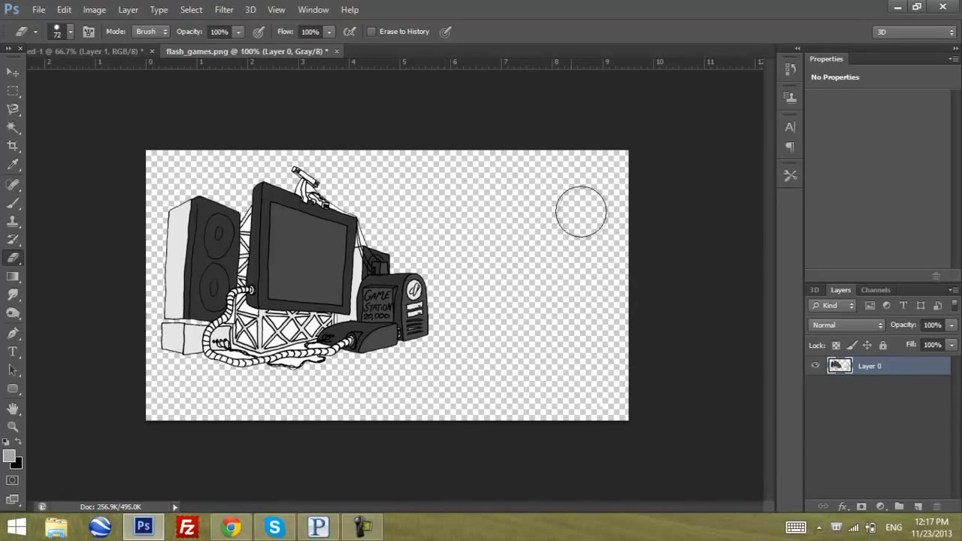
{"action": "left_click", "coordinate": [12, 73]}
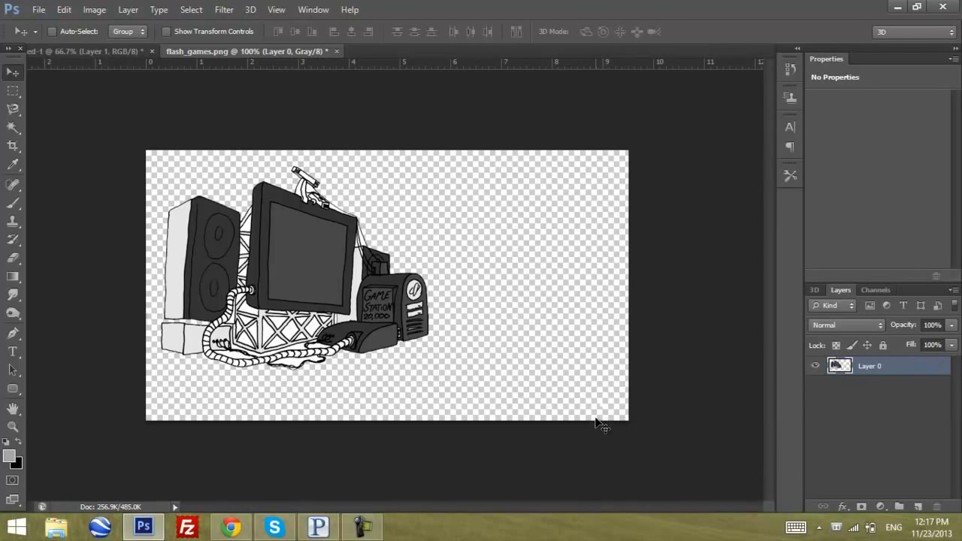
Copy the entire cut-out gaming system from flash_games.png and paste it into Layer 1 of the bordered page document.
{"action": "key", "text": "ctrl+a"}
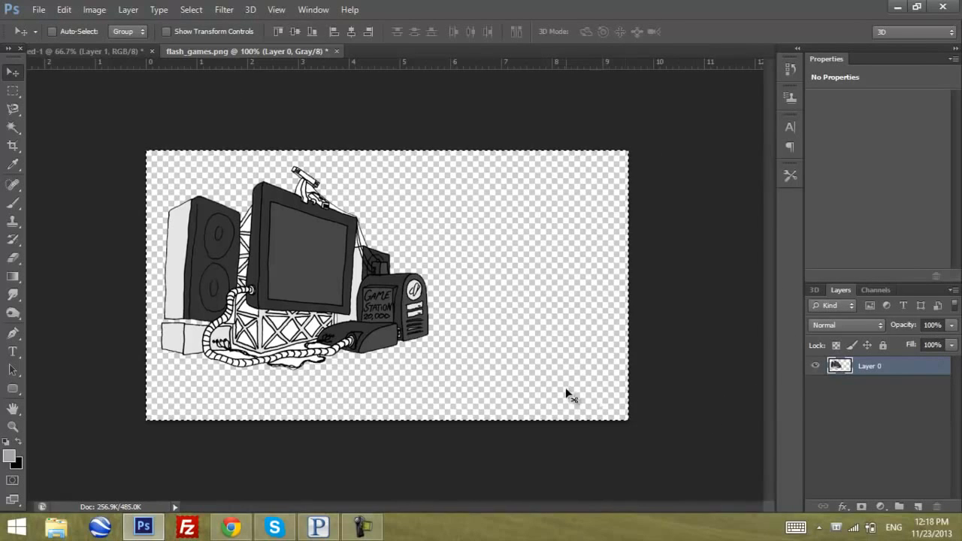
{"action": "left_click", "coordinate": [74, 51]}
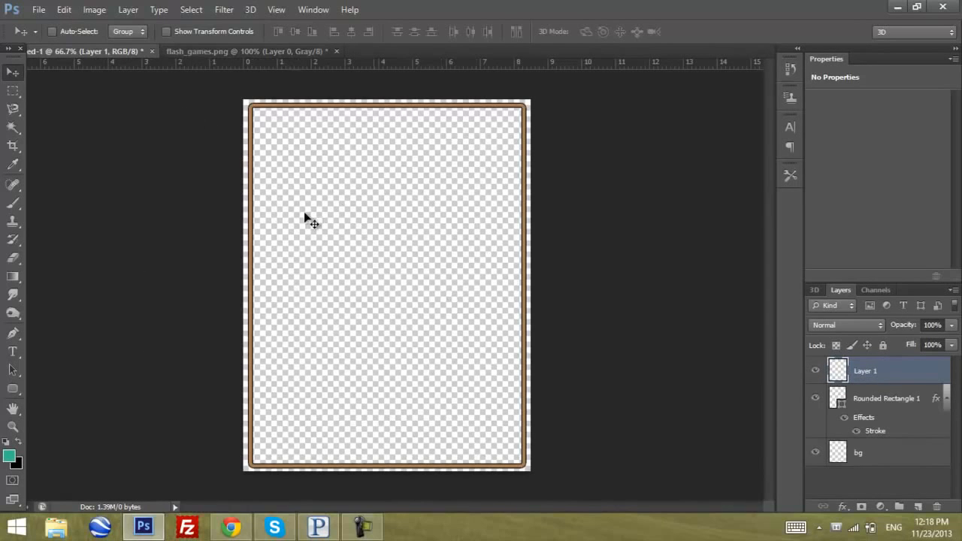
{"action": "left_click", "coordinate": [64, 9]}
{"action": "left_click", "coordinate": [62, 11]}
{"action": "left_click", "coordinate": [88, 12]}
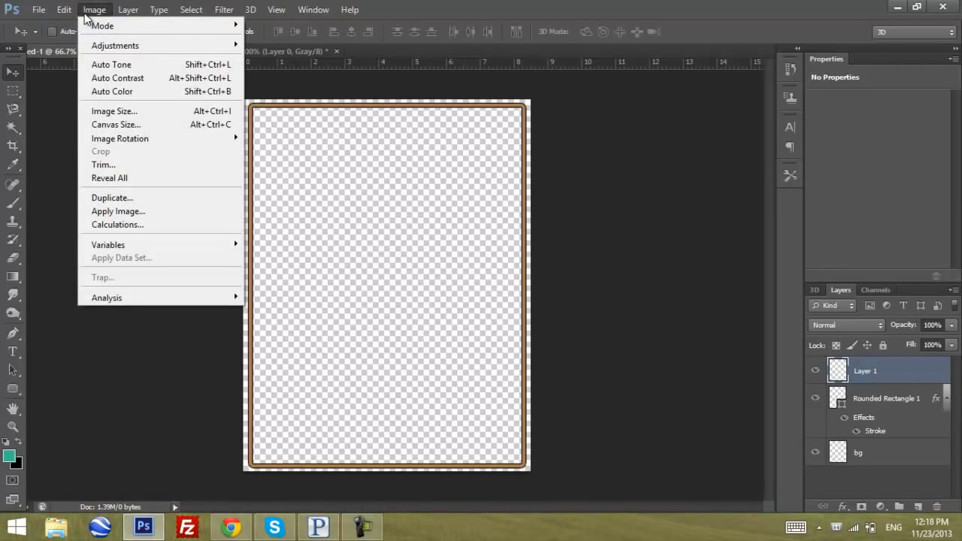
{"action": "mouse_move", "coordinate": [58, 10]}
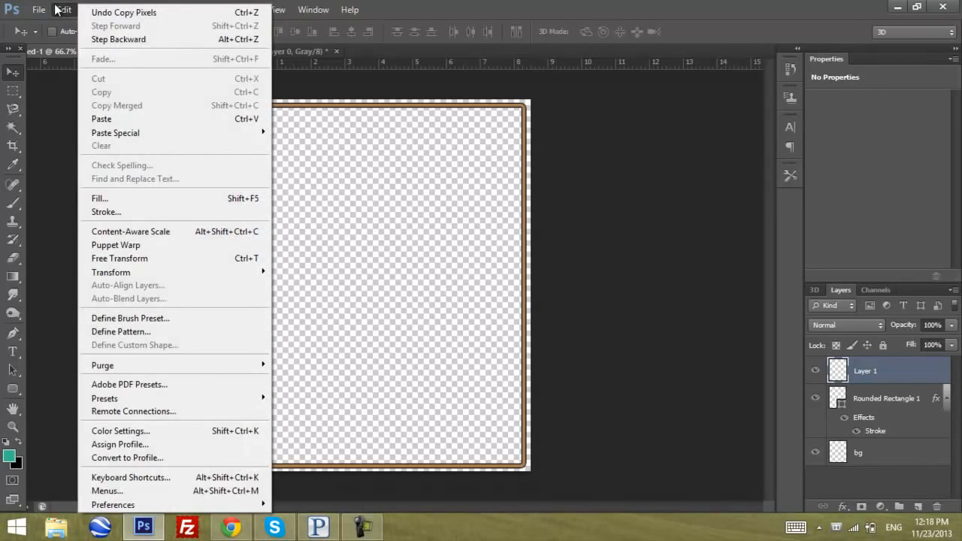
{"action": "left_click", "coordinate": [58, 10]}
{"action": "left_click", "coordinate": [60, 10]}
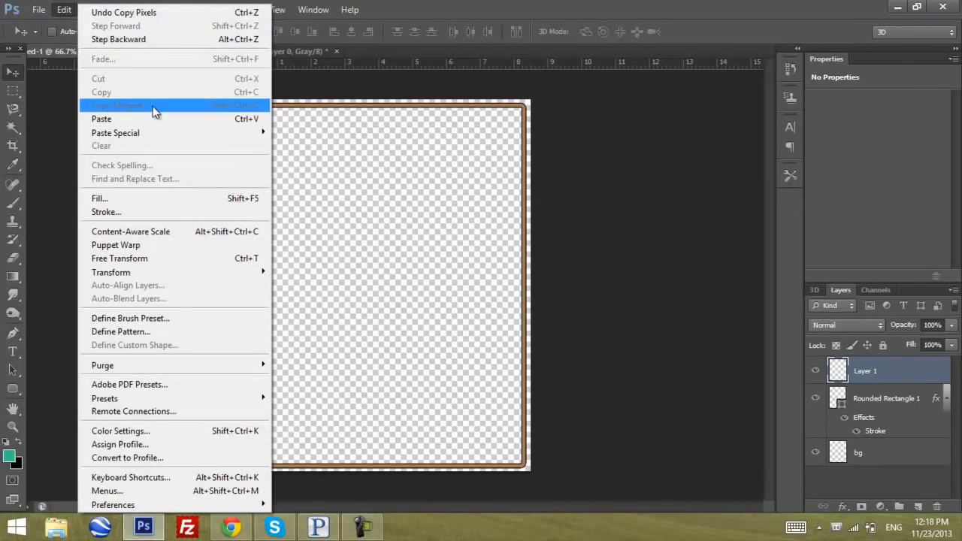
{"action": "left_click", "coordinate": [162, 118]}
Scale the pasted gaming system proportionally to about 84% and position it in the upper middle of the bordered page.
{"action": "left_click_drag", "start_coordinate": [346, 274], "coordinate": [402, 241]}
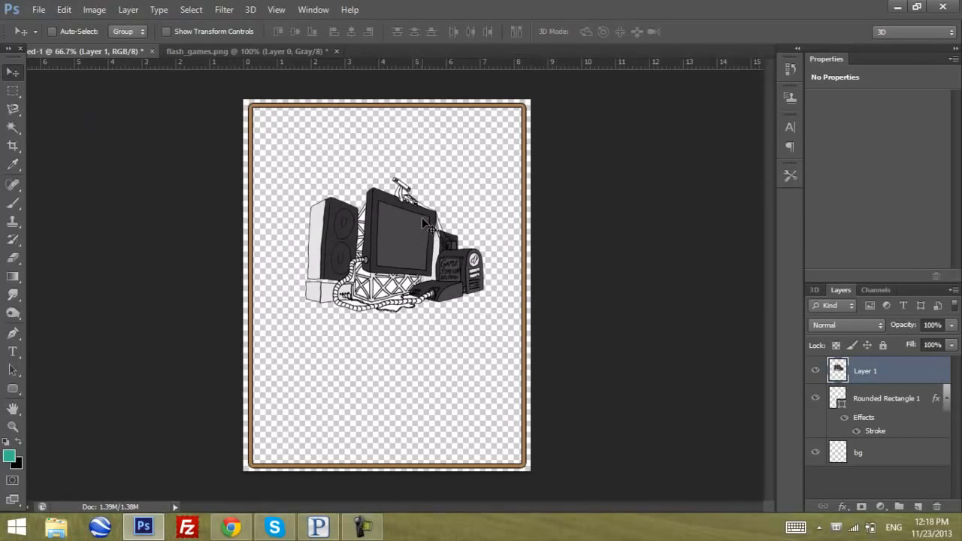
{"action": "key", "text": "ctrl+plus"}
{"action": "key", "text": "ctrl+minus"}
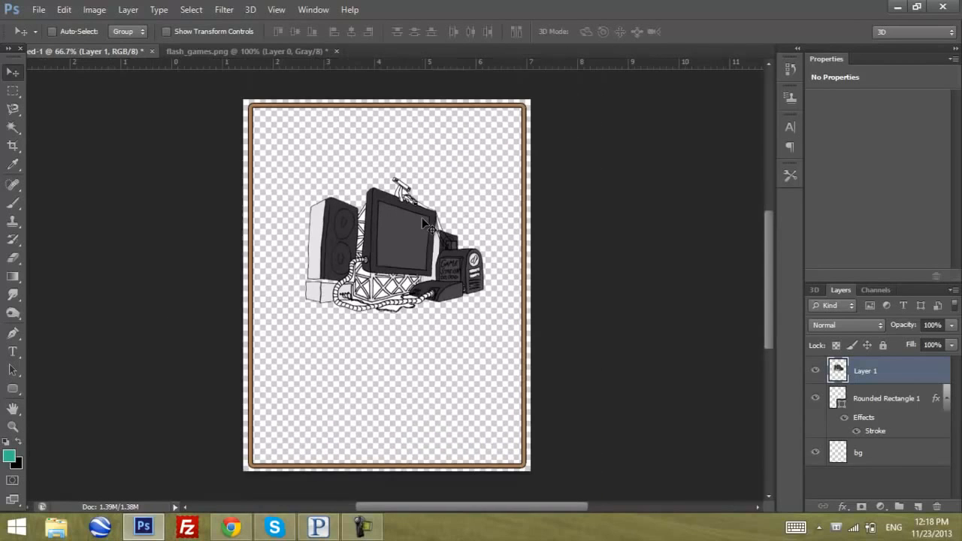
{"action": "mouse_move", "coordinate": [422, 217]}
{"action": "left_mouse_down"}
{"action": "mouse_move", "coordinate": [426, 240]}
{"action": "mouse_move", "coordinate": [410, 243]}
{"action": "left_mouse_up"}
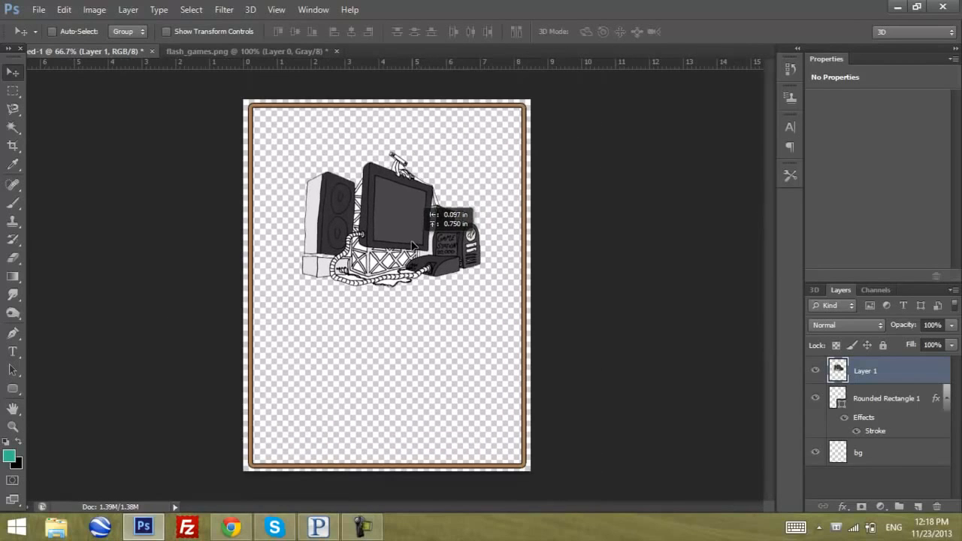
{"action": "key", "text": "ctrl+t"}
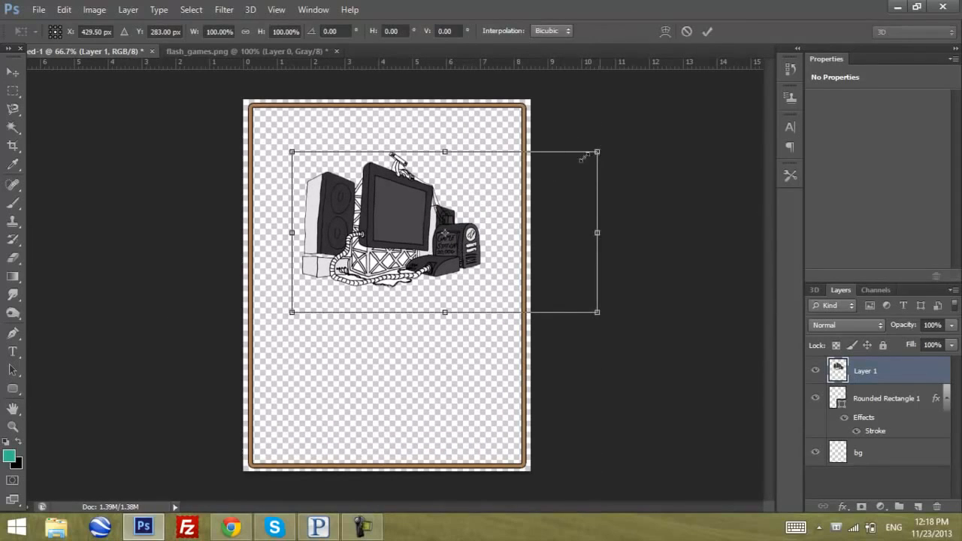
{"action": "left_click_drag", "start_coordinate": [584, 158], "coordinate": [552, 175]}
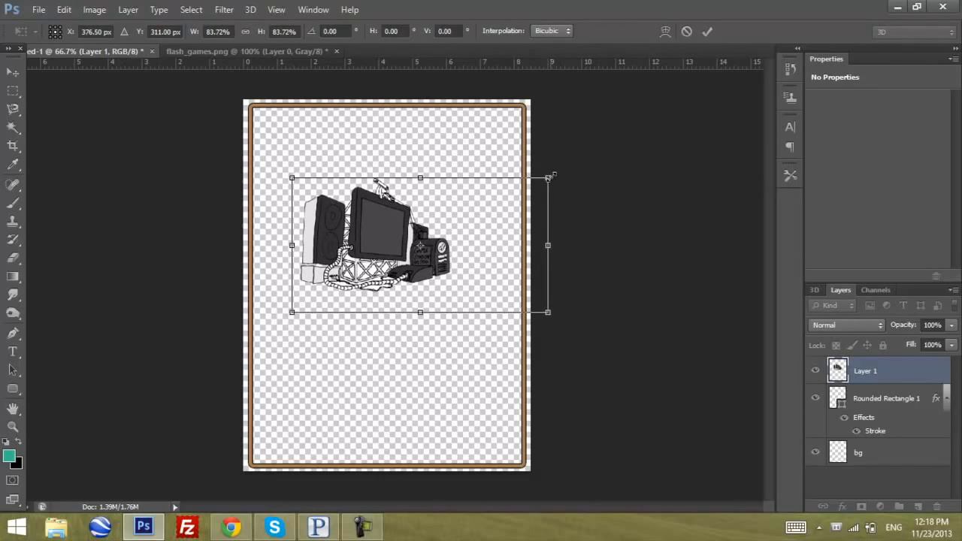
{"action": "key", "text": "Return"}
{"action": "mouse_move", "coordinate": [389, 230]}
{"action": "left_mouse_down"}
{"action": "mouse_move", "coordinate": [421, 242]}
{"action": "mouse_move", "coordinate": [388, 213]}
{"action": "mouse_move", "coordinate": [418, 233]}
{"action": "left_mouse_up"}
Rename the gaming system's layer as main.logo and shift the image slightly down and to the right on the page.
{"action": "double_click", "coordinate": [874, 372]}
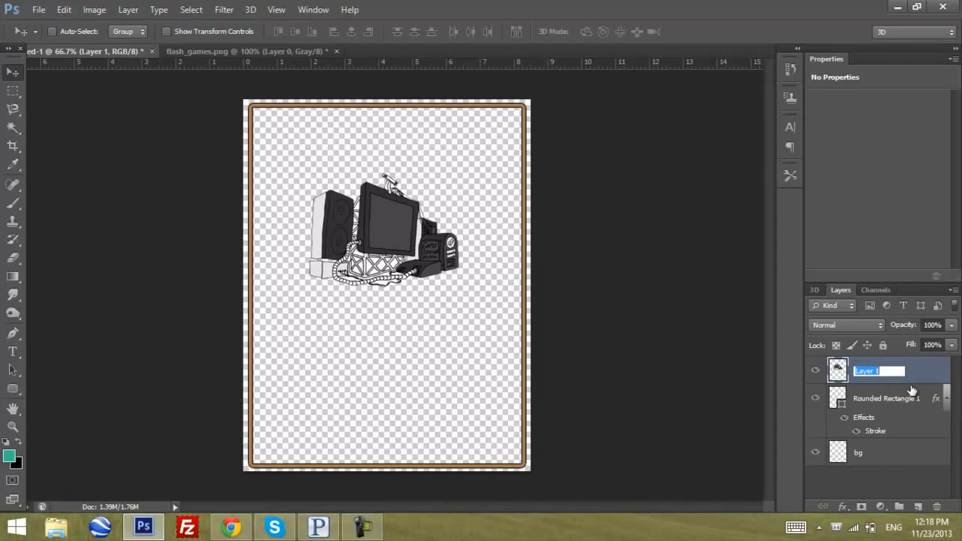
{"action": "type", "text": "main.loho"}
{"action": "key", "text": "Return"}
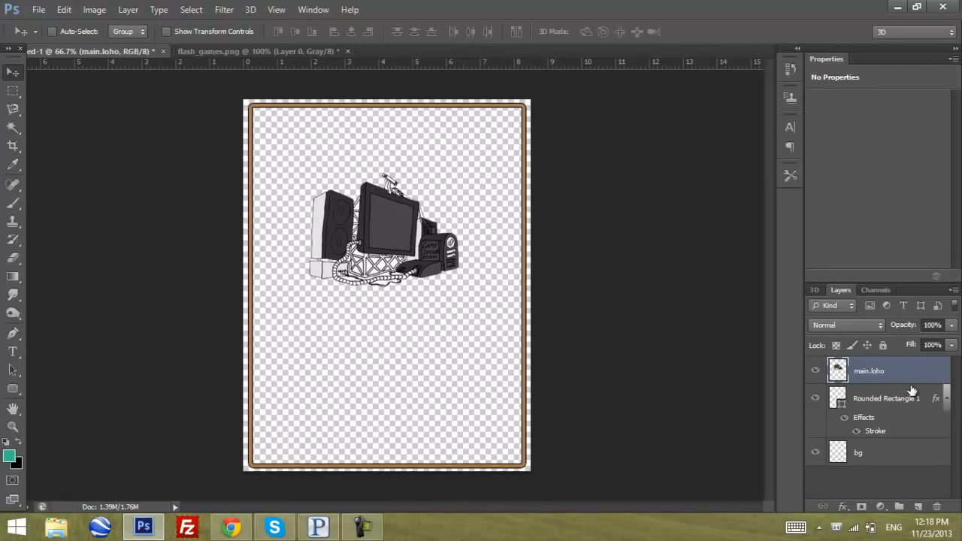
{"action": "double_click", "coordinate": [884, 372]}
{"action": "key", "text": "Right"}
{"action": "type", "text": "go"}
{"action": "key", "text": "Return"}
{"action": "left_click_drag", "start_coordinate": [423, 277], "coordinate": [434, 287]}
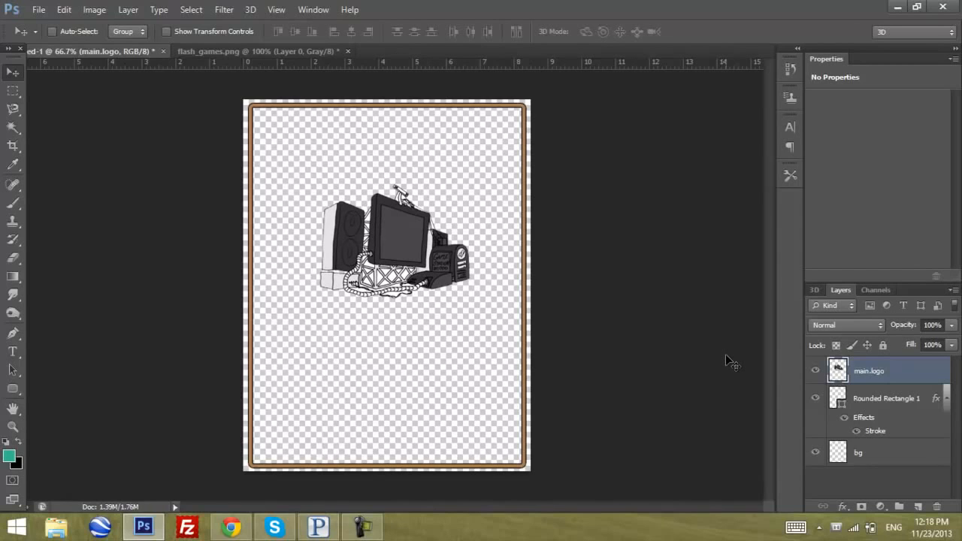
Add a new layer and start a text line above the gaming system in Fixedsys, 72 pt, colour c5c5c5.
{"action": "left_click", "coordinate": [919, 506]}
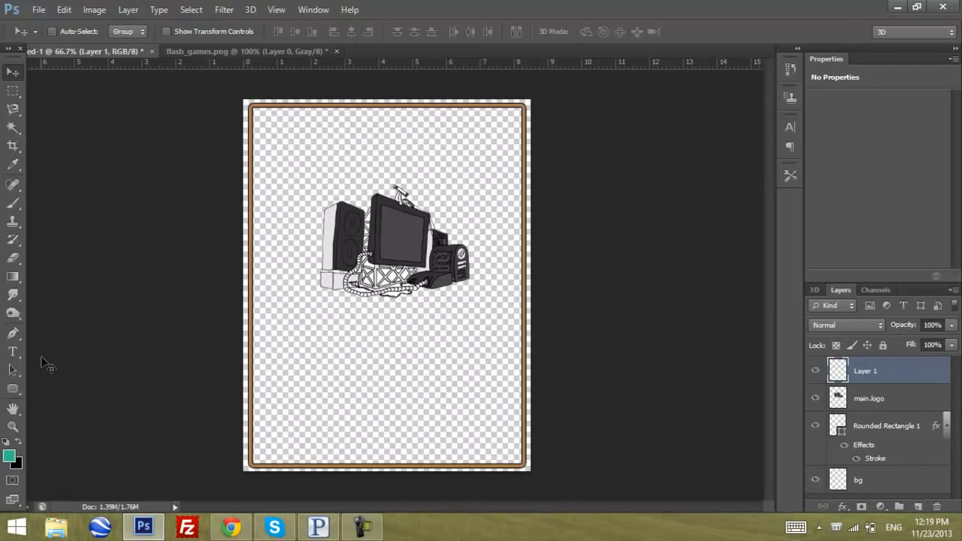
{"action": "left_click", "coordinate": [12, 351]}
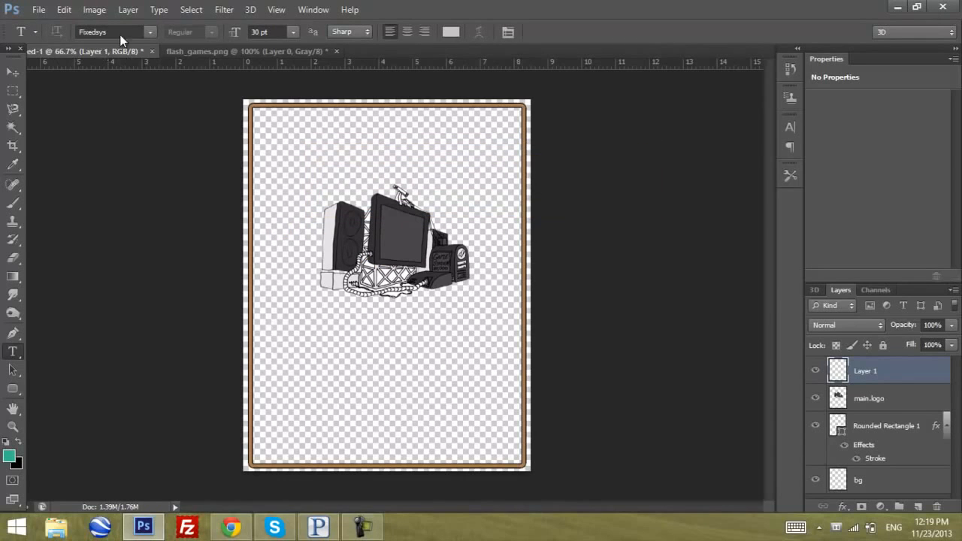
{"action": "left_click", "coordinate": [149, 32]}
{"action": "left_click", "coordinate": [149, 32]}
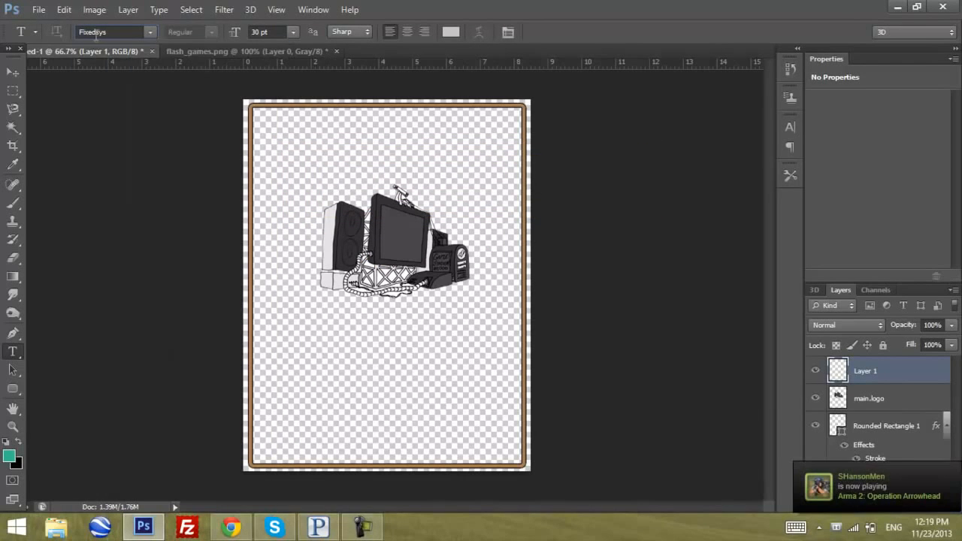
{"action": "left_click", "coordinate": [292, 156]}
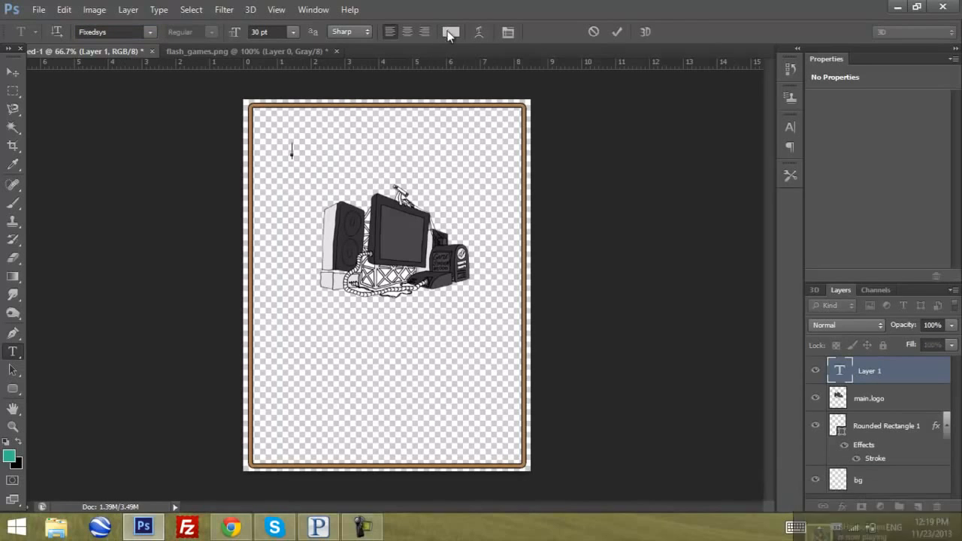
{"action": "left_click", "coordinate": [450, 31]}
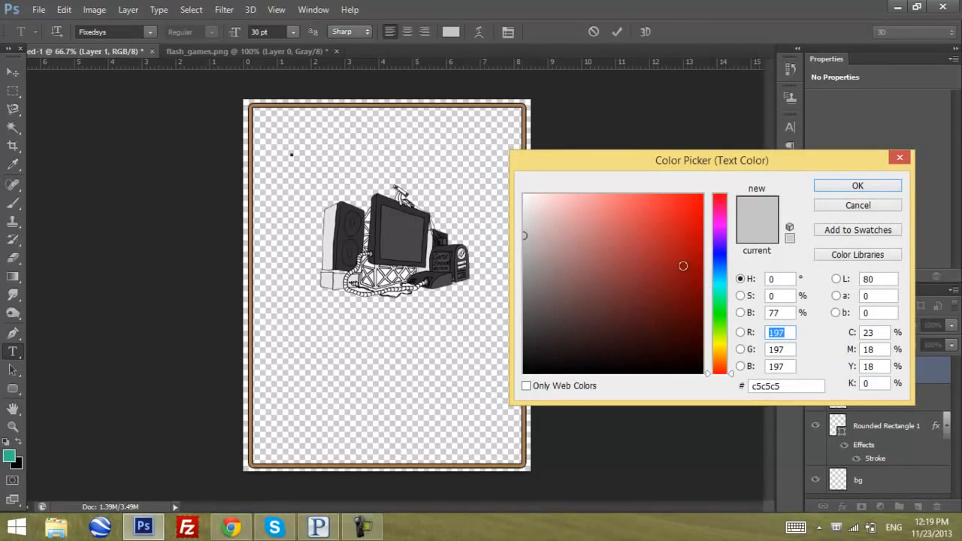
{"action": "left_click", "coordinate": [855, 185]}
{"action": "left_click", "coordinate": [293, 32]}
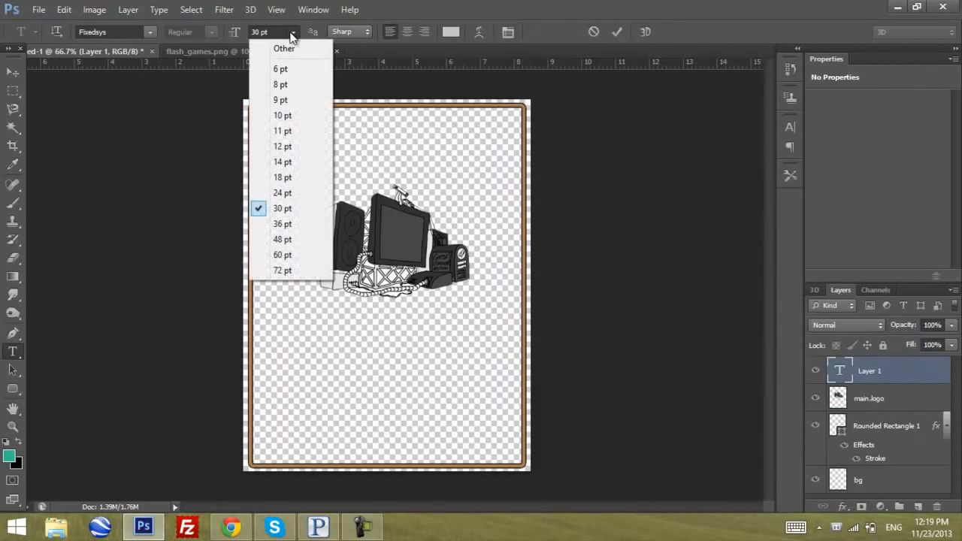
{"action": "left_click", "coordinate": [283, 270]}
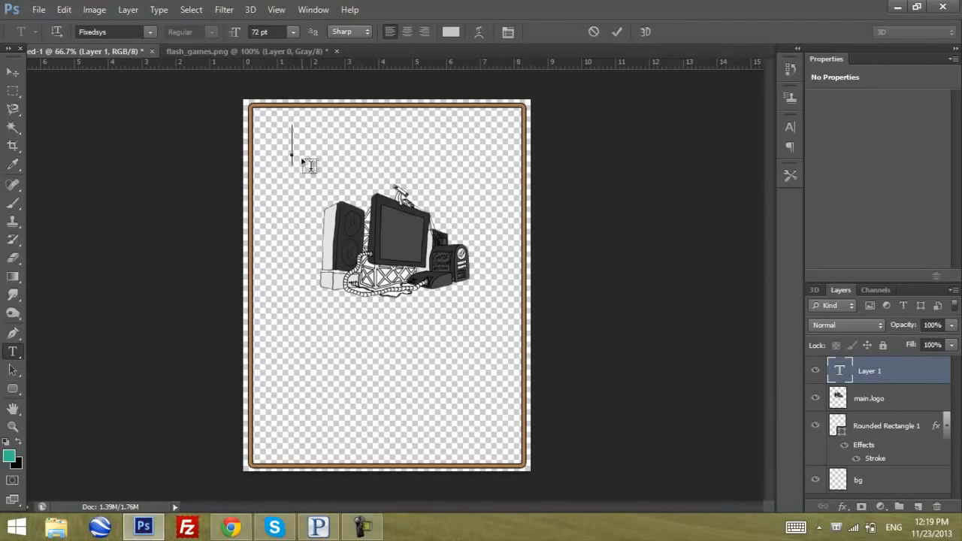
Enter the title "Gaming Brotherhood" on two lines with the second line indented, and move it up and left inside the border.
{"action": "type", "text": "Gaming"}
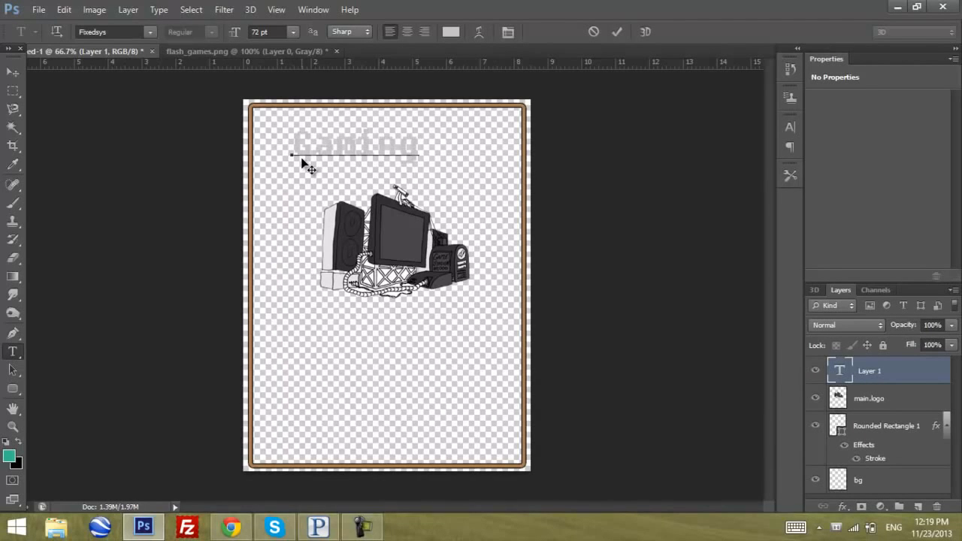
{"action": "key", "text": "Return"}
{"action": "type", "text": "Bro"}
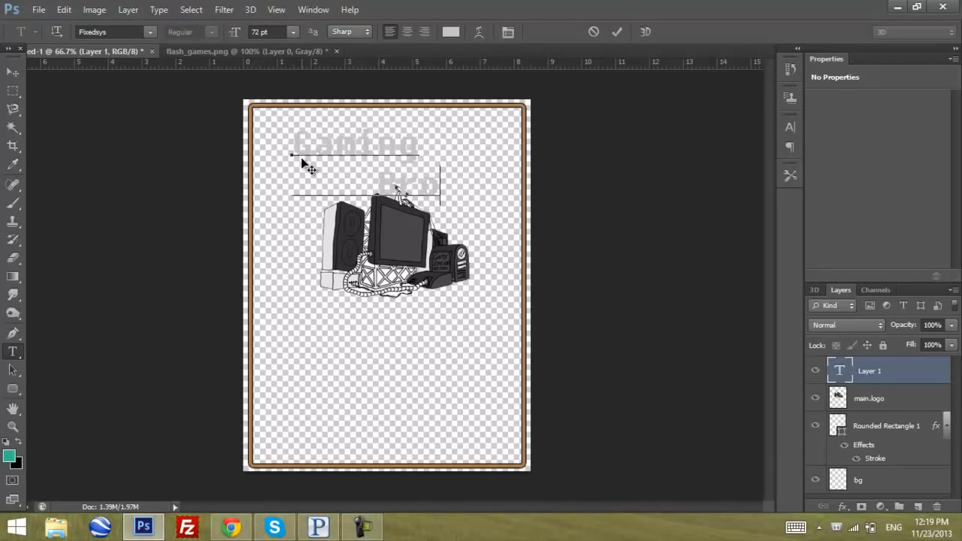
{"action": "type", "text": "ther"}
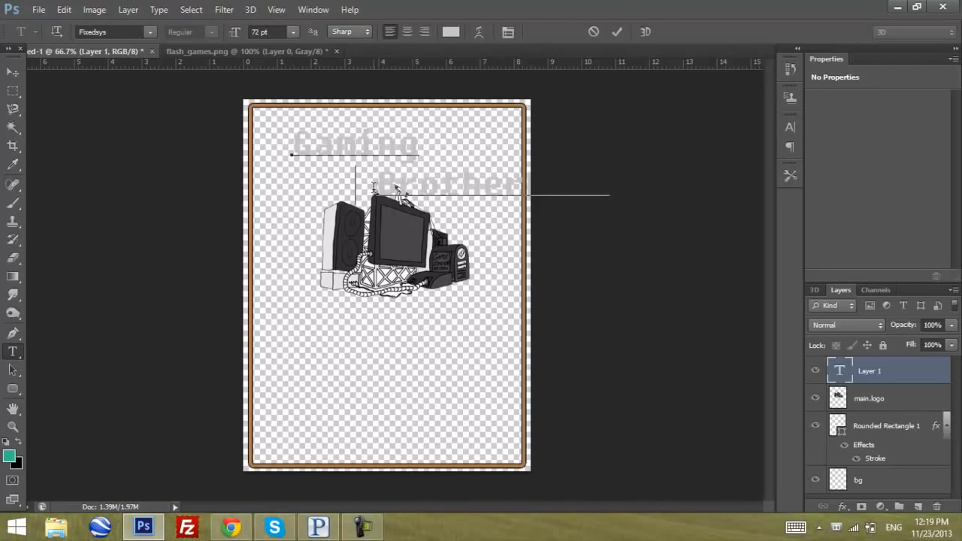
{"action": "key", "text": "BackSpace"}
{"action": "key", "text": "BackSpace"}
{"action": "key", "text": "BackSpace"}
{"action": "key", "text": "BackSpace"}
{"action": "key", "text": "BackSpace"}
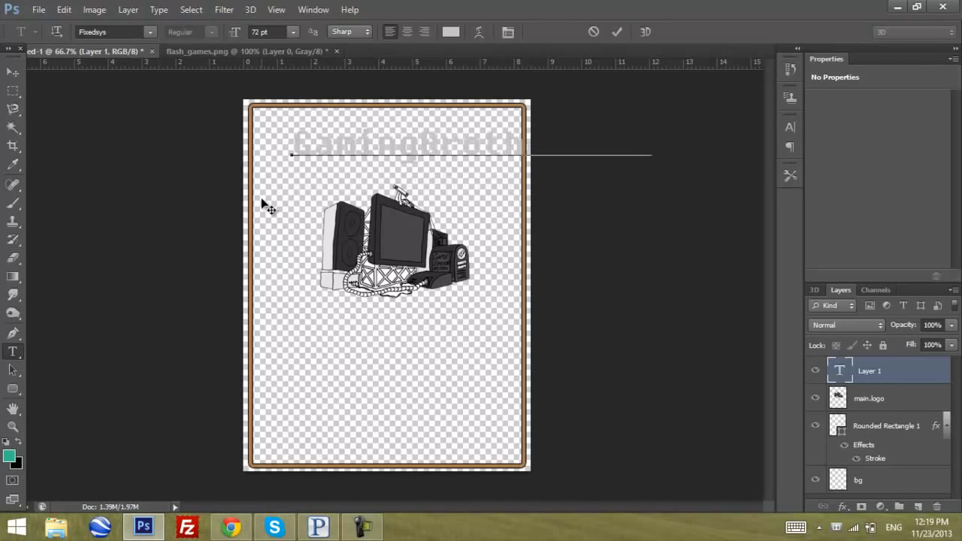
{"action": "key", "text": "Return"}
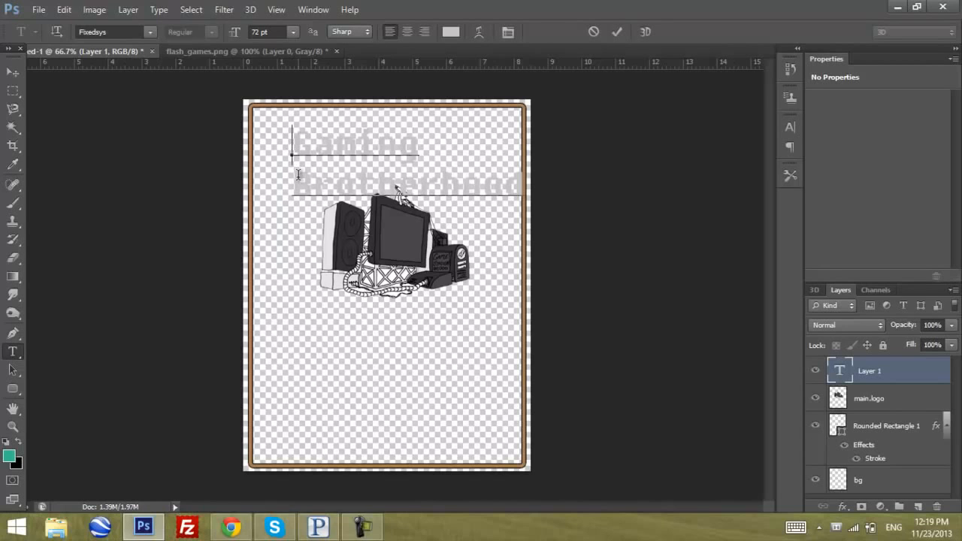
{"action": "left_click", "coordinate": [13, 71]}
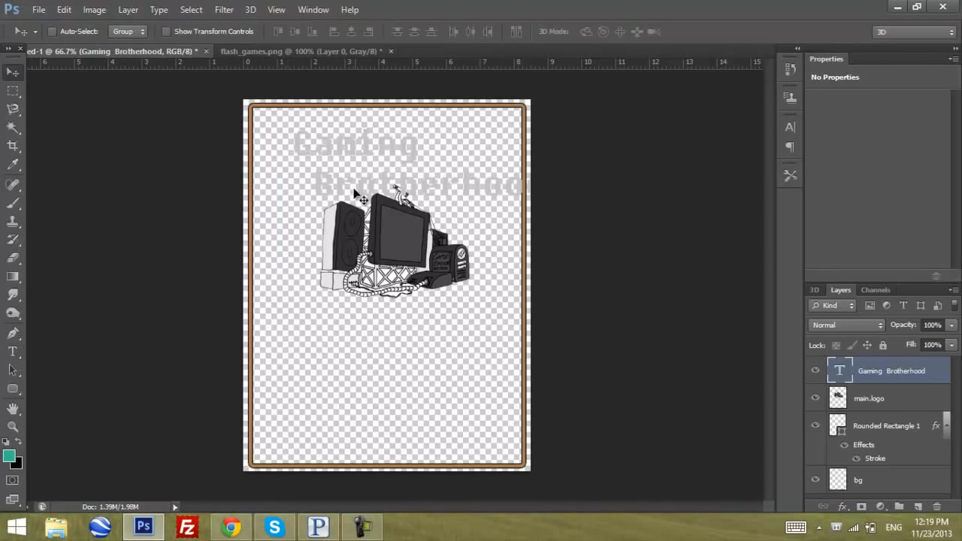
{"action": "left_click_drag", "start_coordinate": [348, 193], "coordinate": [319, 175]}
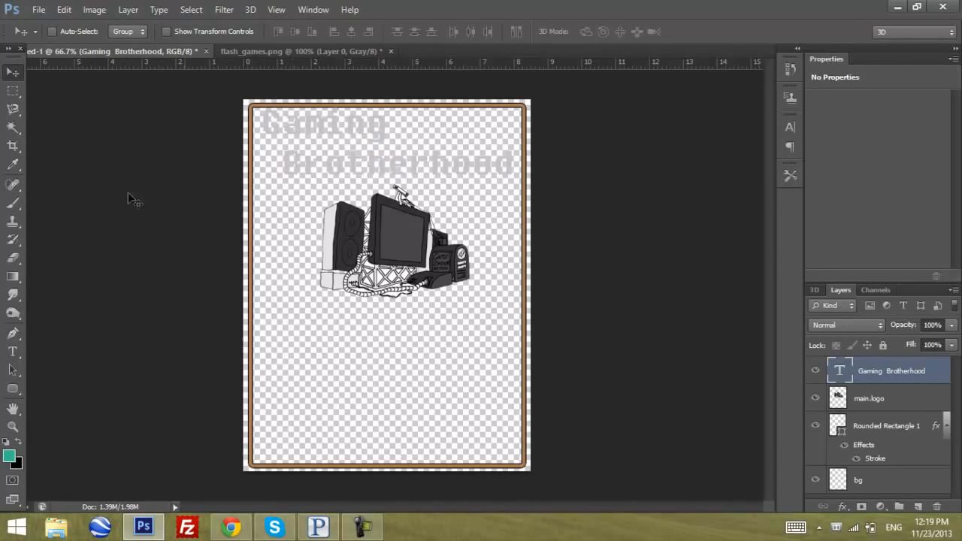
Set the whole Gaming Brotherhood title to 60 pt and reposition it centrally above the gaming system.
{"action": "left_click", "coordinate": [12, 352]}
{"action": "left_click", "coordinate": [387, 169]}
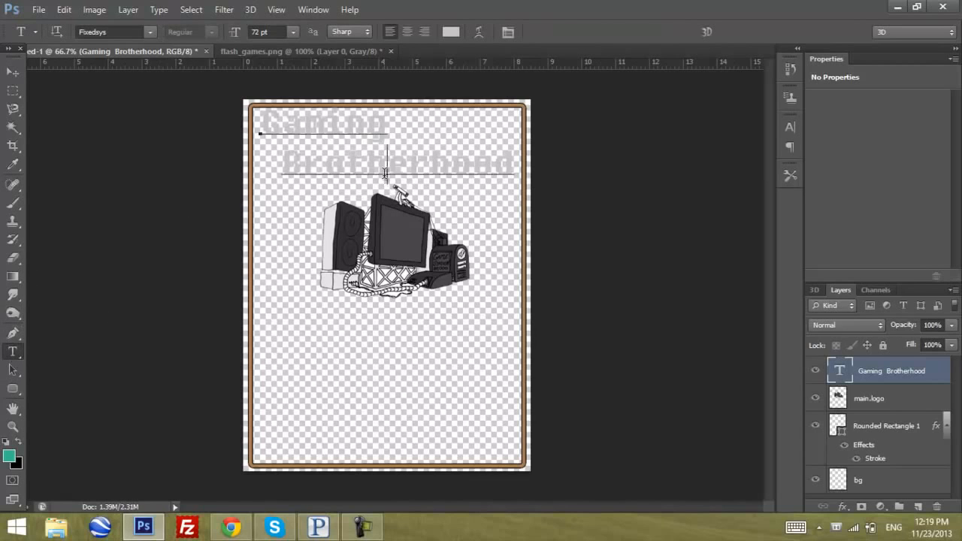
{"action": "key", "text": "ctrl+a"}
{"action": "left_click", "coordinate": [293, 32]}
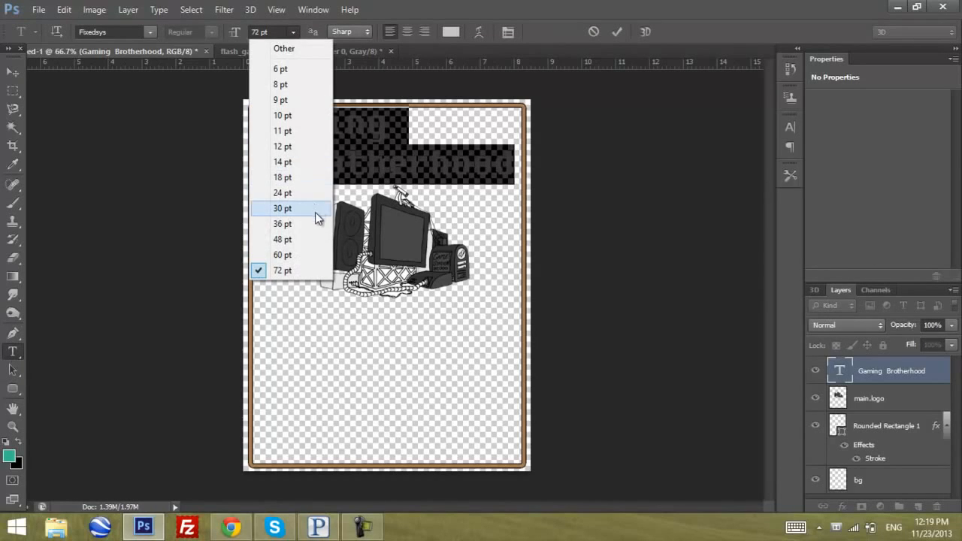
{"action": "left_click", "coordinate": [313, 255]}
{"action": "left_click", "coordinate": [13, 71]}
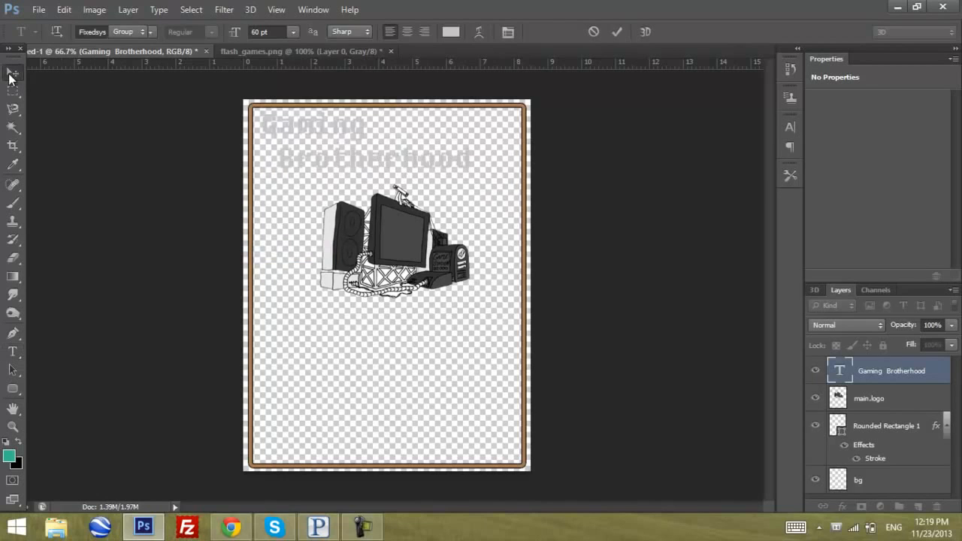
{"action": "left_click_drag", "start_coordinate": [406, 147], "coordinate": [427, 157]}
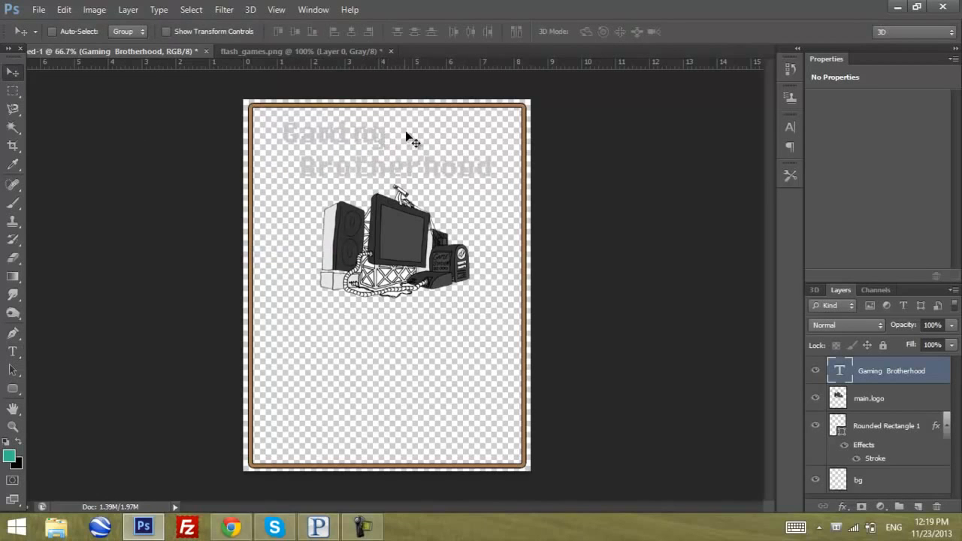
Give the Gaming Brotherhood title a 2 px black outside stroke and a drop shadow with an enlarged size.
{"action": "left_click", "coordinate": [842, 507]}
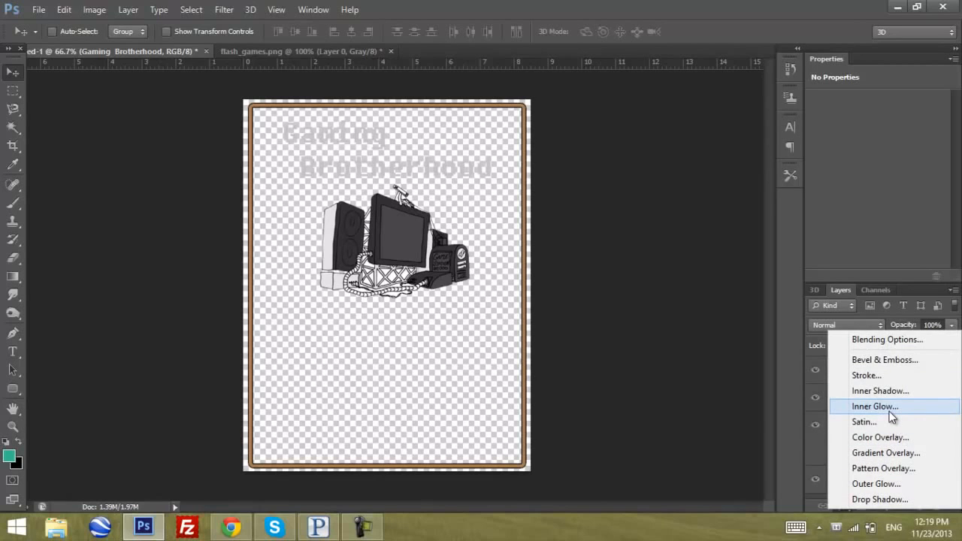
{"action": "left_click", "coordinate": [878, 377]}
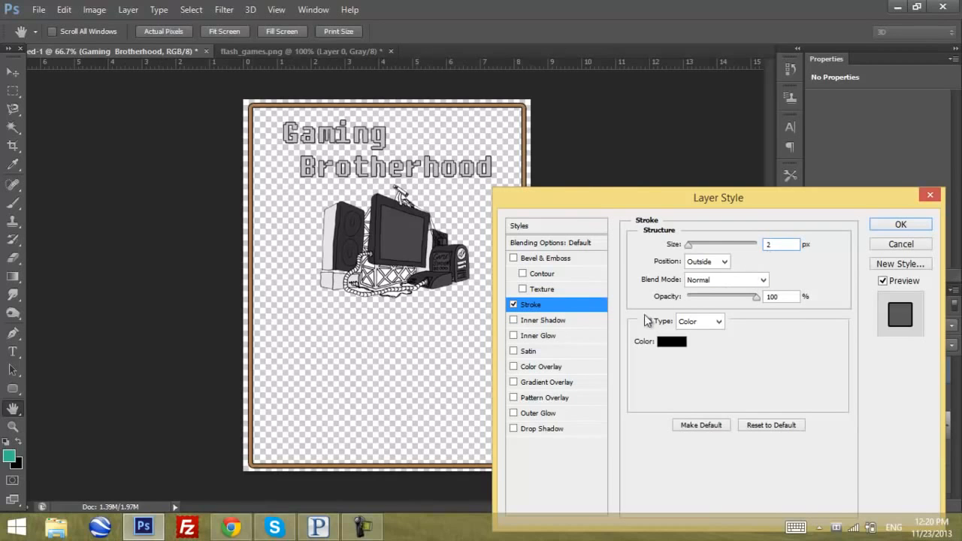
{"action": "left_click", "coordinate": [517, 429]}
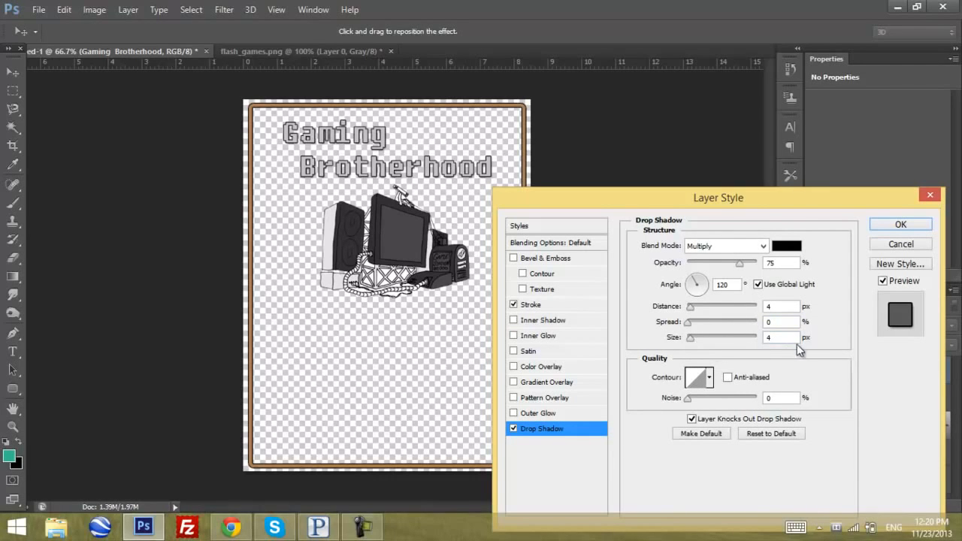
{"action": "key", "text": "shift+Up"}
{"action": "key", "text": "shift+Up"}
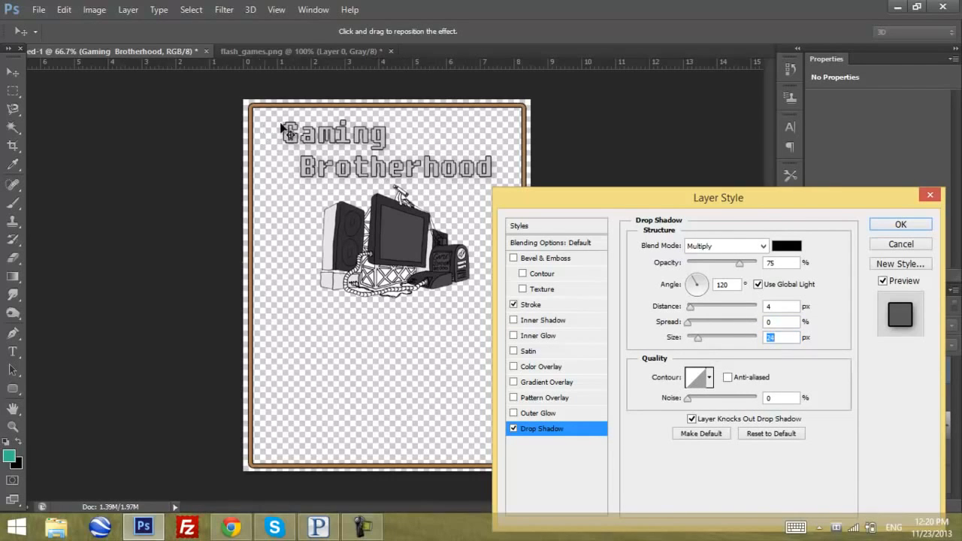
{"action": "key", "text": "shift+Up"}
{"action": "left_click", "coordinate": [900, 225]}
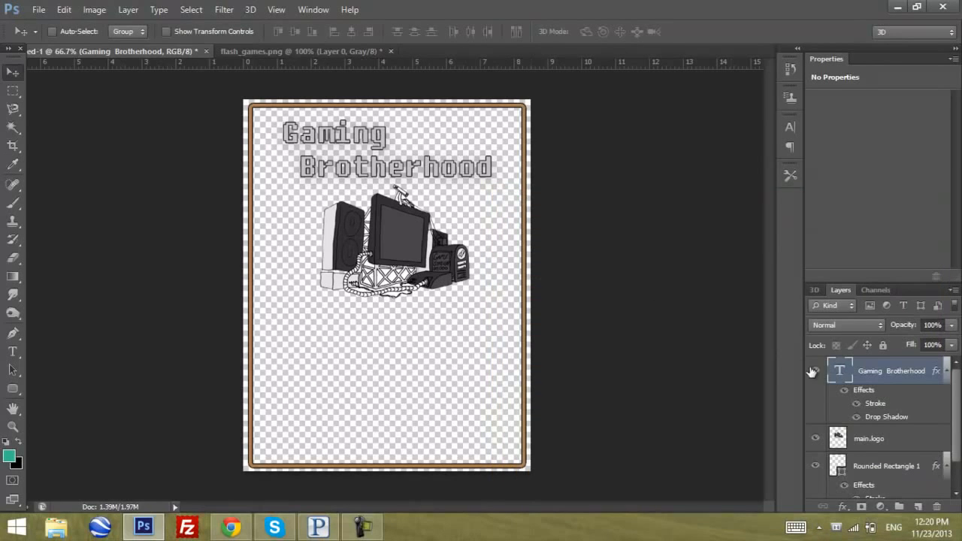
Add an inner shadow to the main.logo layer with its size raised to about 91 px.
{"action": "left_click", "coordinate": [857, 442]}
{"action": "left_click", "coordinate": [843, 507]}
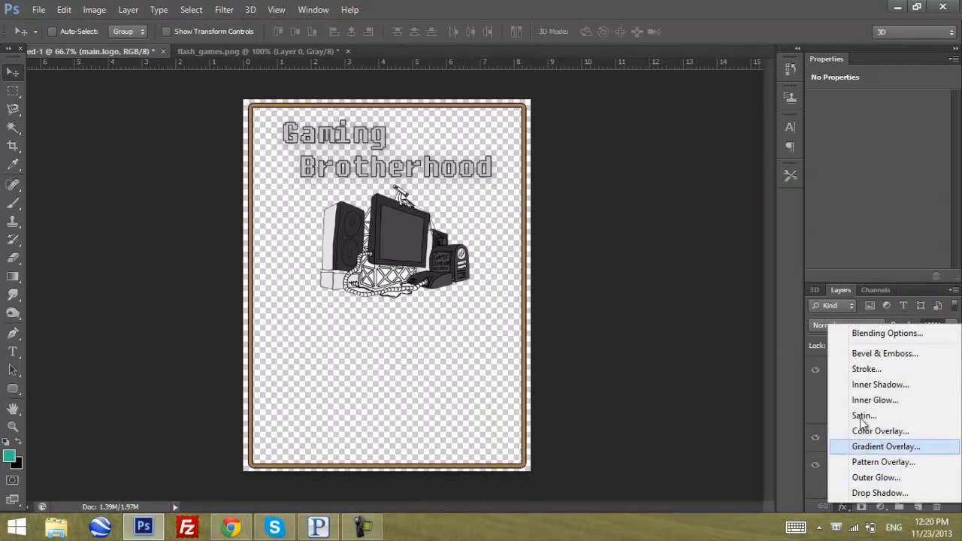
{"action": "left_click", "coordinate": [867, 384]}
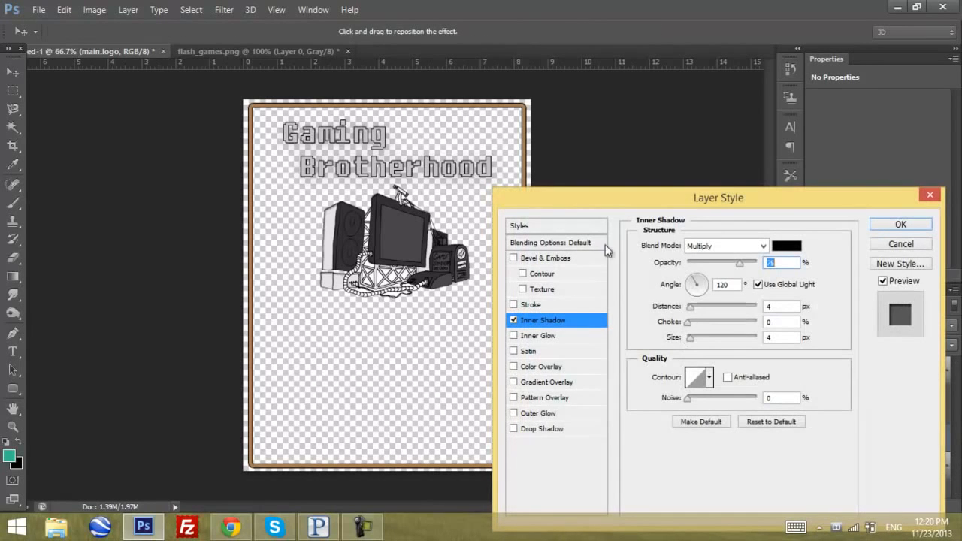
{"action": "mouse_move", "coordinate": [689, 337]}
{"action": "left_mouse_down"}
{"action": "mouse_move", "coordinate": [707, 343]}
{"action": "mouse_move", "coordinate": [699, 344]}
{"action": "left_mouse_up"}
{"action": "key", "text": "Up"}
{"action": "key", "text": "Up"}
{"action": "key", "text": "Up"}
{"action": "key", "text": "Up"}
{"action": "key", "text": "Up"}
{"action": "key", "text": "Up"}
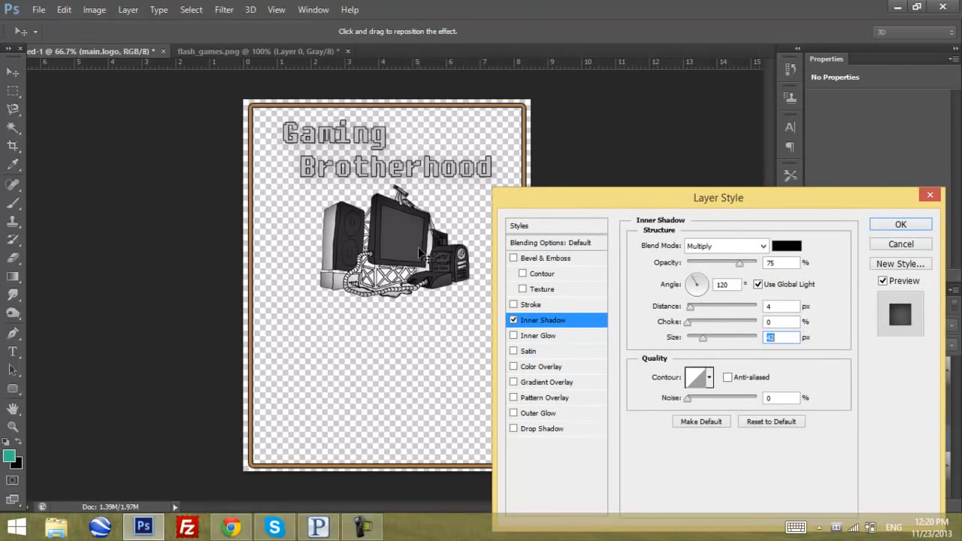
{"action": "key", "text": "Up"}
{"action": "key", "text": "Up"}
{"action": "key", "text": "Up"}
{"action": "key", "text": "Up"}
{"action": "key", "text": "Up"}
{"action": "key", "text": "Up"}
{"action": "key", "text": "Up"}
{"action": "key", "text": "Up"}
{"action": "key", "text": "Up"}
{"action": "key", "text": "Up"}
{"action": "key", "text": "Up"}
{"action": "key", "text": "Up"}
{"action": "key", "text": "Up"}
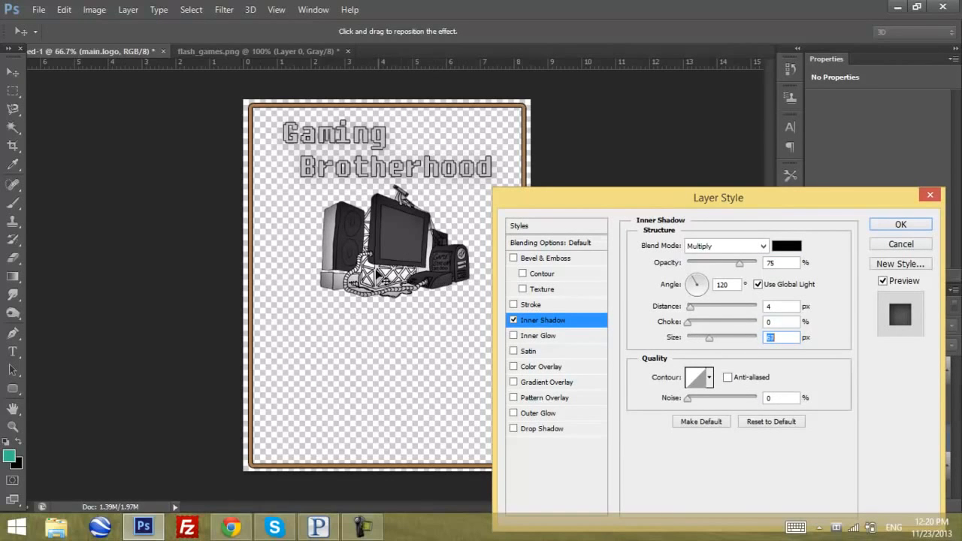
{"action": "key", "text": "Up"}
{"action": "key", "text": "Up"}
{"action": "key", "text": "Up"}
{"action": "key", "text": "Up"}
{"action": "key", "text": "Up"}
{"action": "key", "text": "Up"}
{"action": "key", "text": "Up"}
{"action": "key", "text": "Up"}
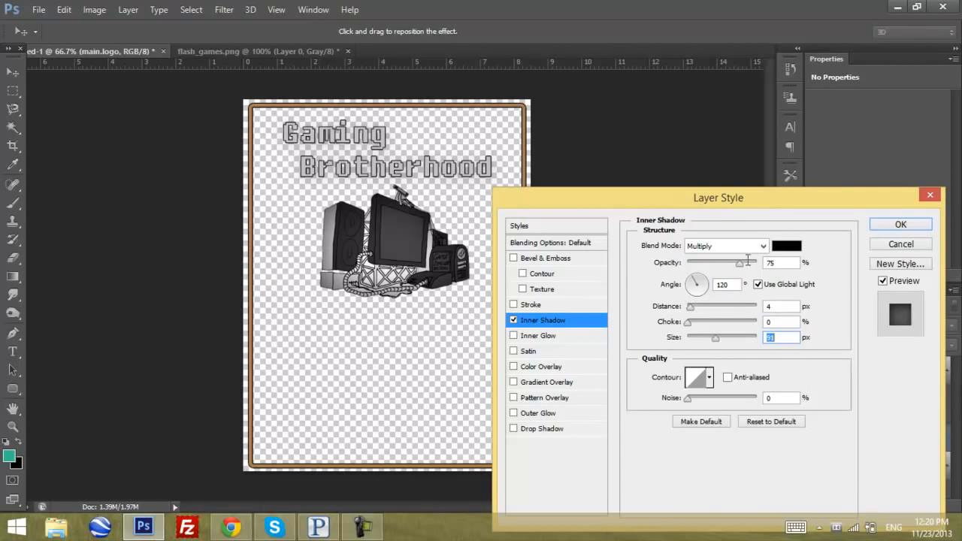
{"action": "left_click", "coordinate": [899, 226]}
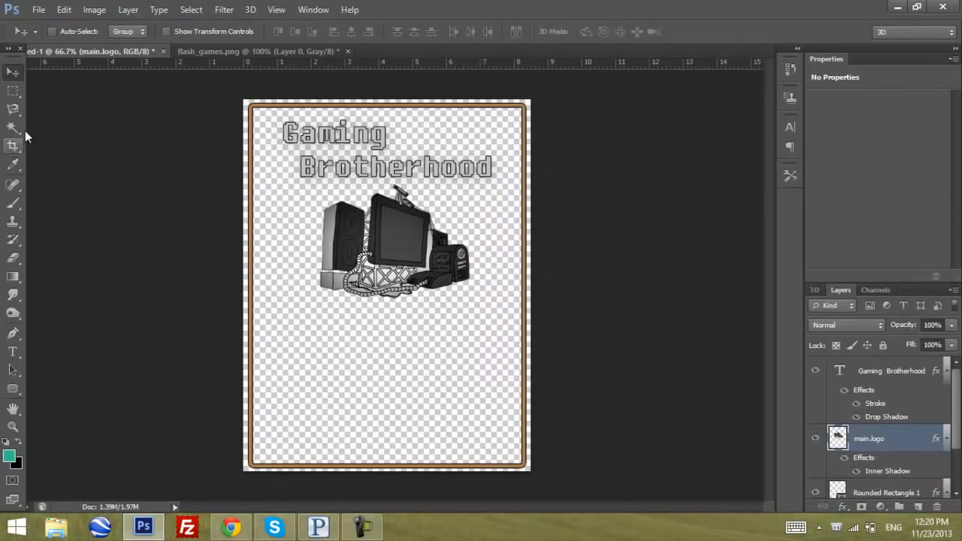
Add a 36 pt Fixedsys text line below the gaming system reading "Every Tuesday, from 1-2pm".
{"action": "left_click", "coordinate": [863, 377]}
{"action": "scroll", "coordinate": [864, 383], "scroll_direction": "down", "scroll_amount": 2}
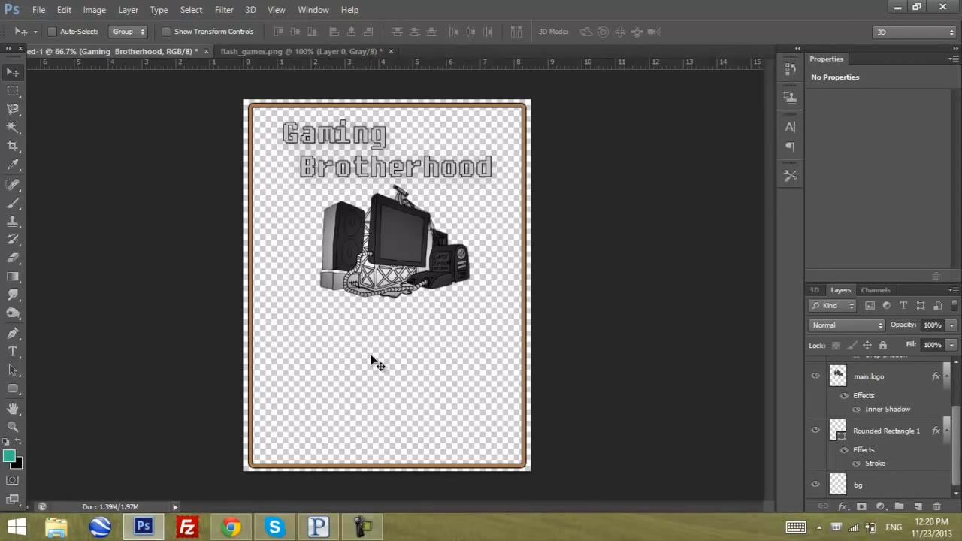
{"action": "scroll", "coordinate": [915, 392], "scroll_direction": "up", "scroll_amount": 3}
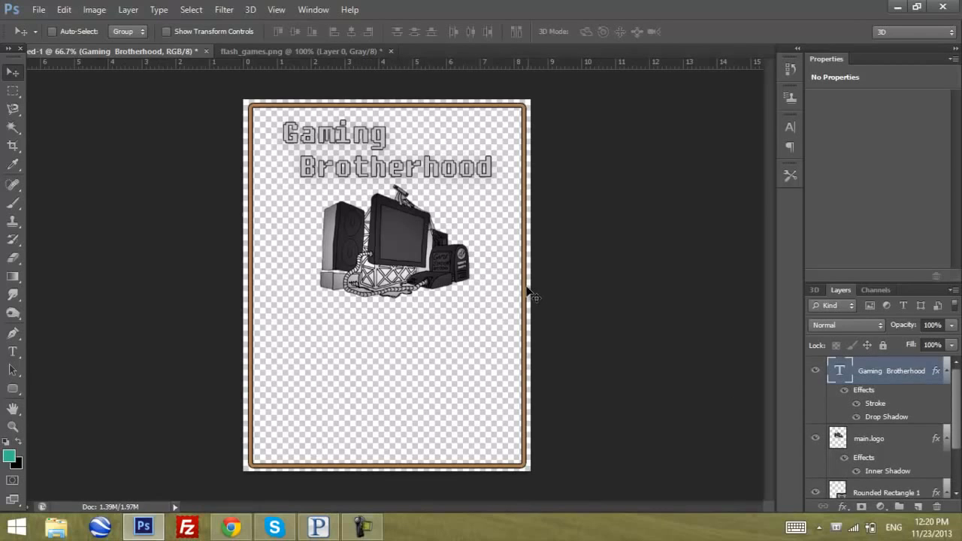
{"action": "left_click", "coordinate": [12, 351]}
{"action": "left_click", "coordinate": [279, 387]}
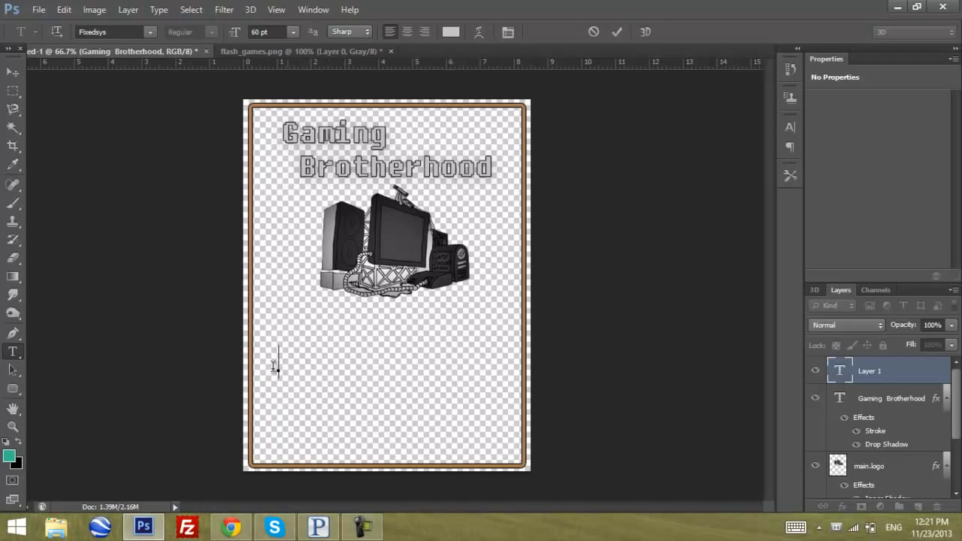
{"action": "left_click", "coordinate": [291, 34]}
{"action": "left_click", "coordinate": [291, 35]}
{"action": "left_click", "coordinate": [293, 32]}
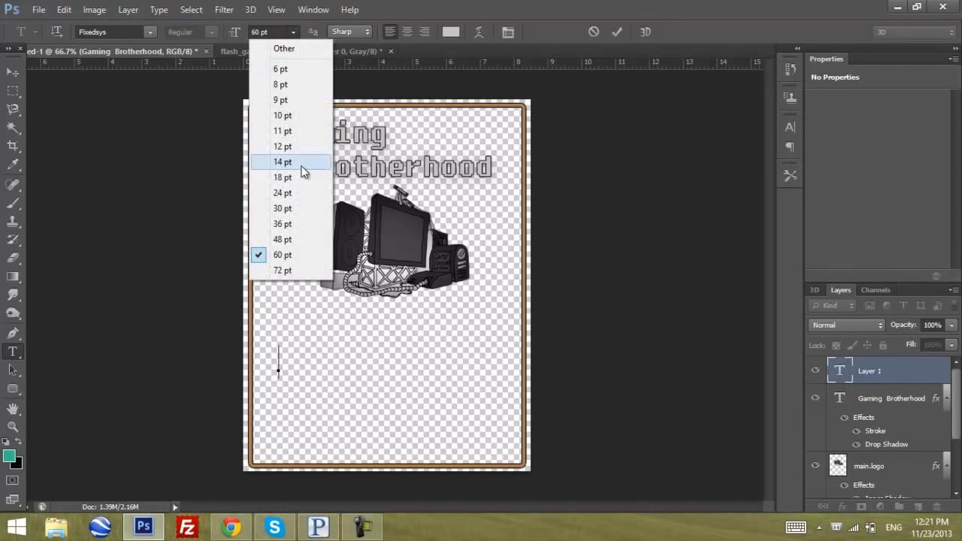
{"action": "left_click", "coordinate": [304, 226]}
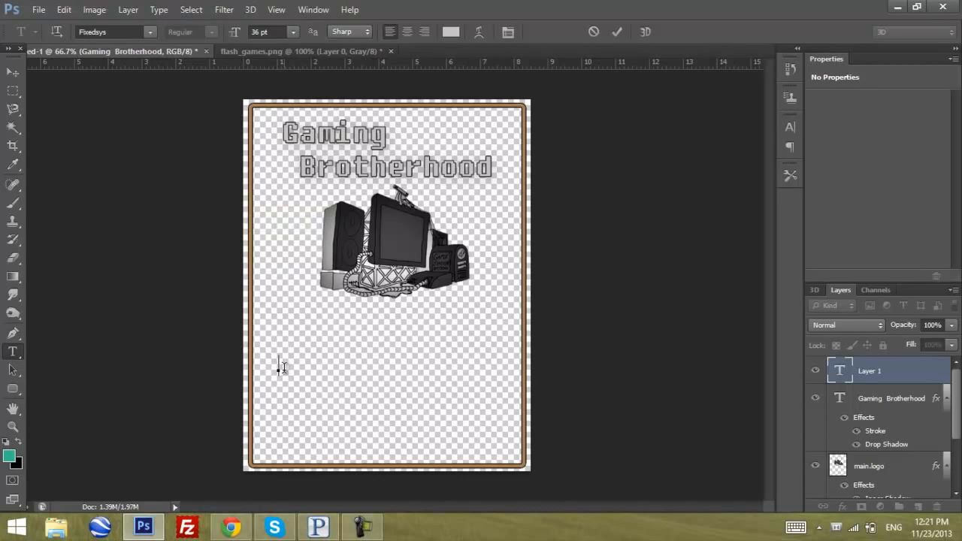
{"action": "left_click", "coordinate": [293, 31]}
{"action": "left_click", "coordinate": [293, 32]}
{"action": "type", "text": "Gam"}
{"action": "type", "text": "ry Tuesday - from 3-"}
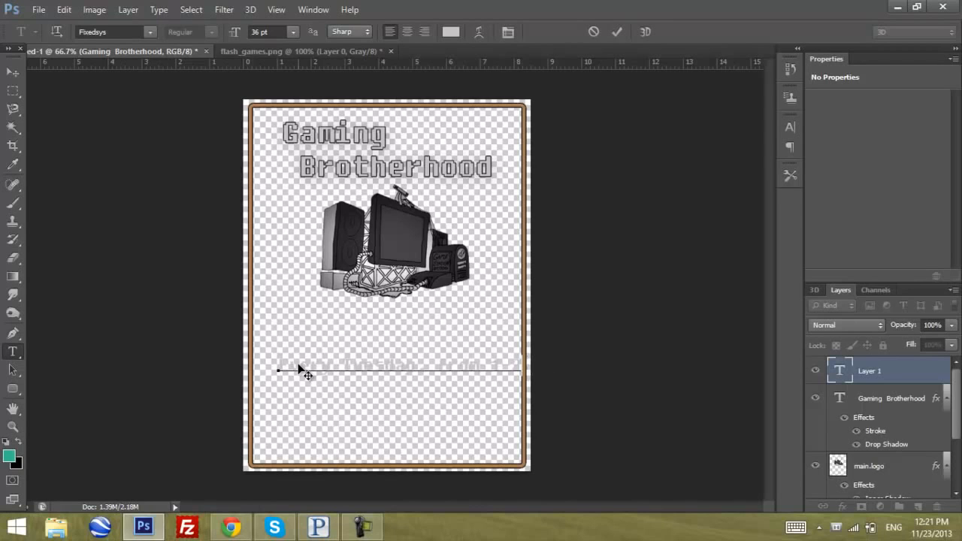
Set the whole Every Tuesday line to 30 pt and move it up, centred beneath the gaming system.
{"action": "key", "text": "ctrl+a"}
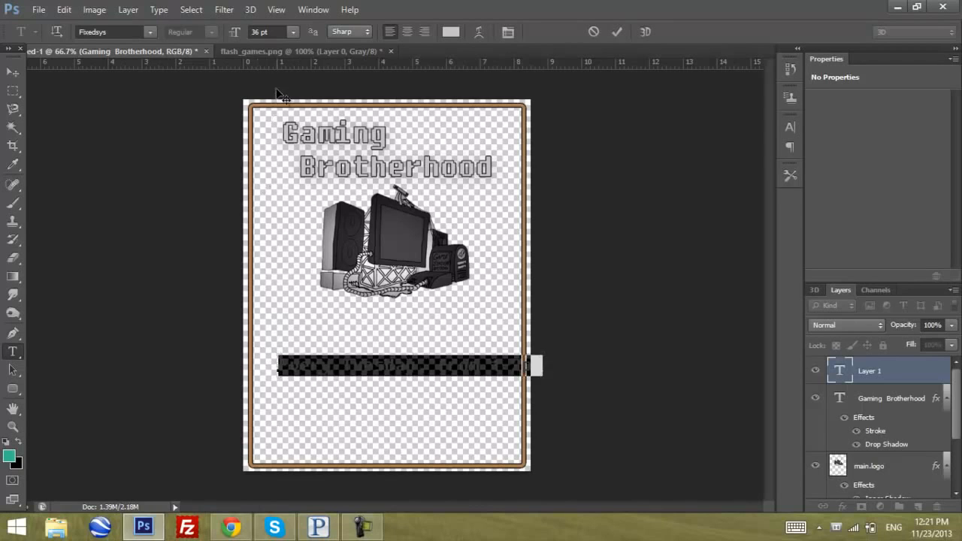
{"action": "left_click", "coordinate": [293, 31]}
{"action": "left_click", "coordinate": [300, 208]}
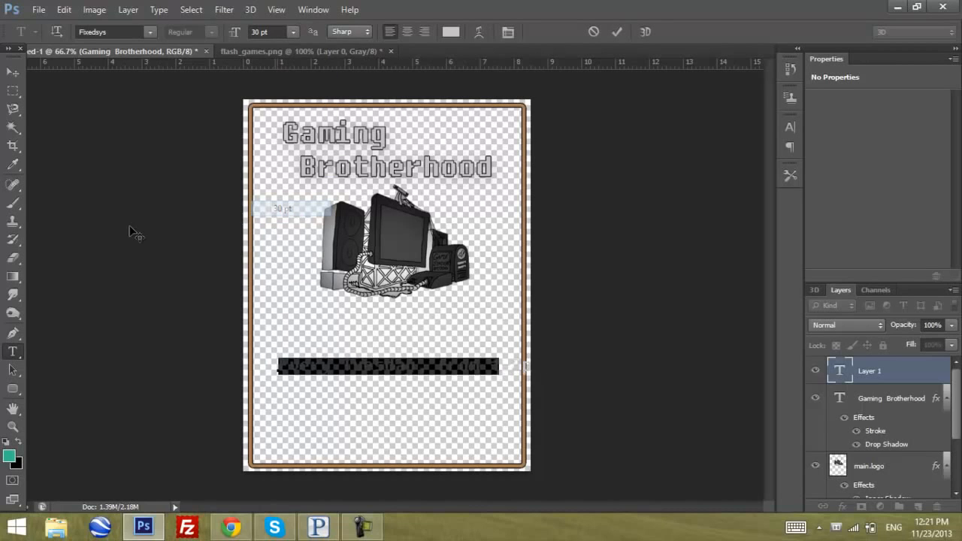
{"action": "left_click", "coordinate": [12, 72]}
{"action": "left_click_drag", "start_coordinate": [354, 340], "coordinate": [344, 304]}
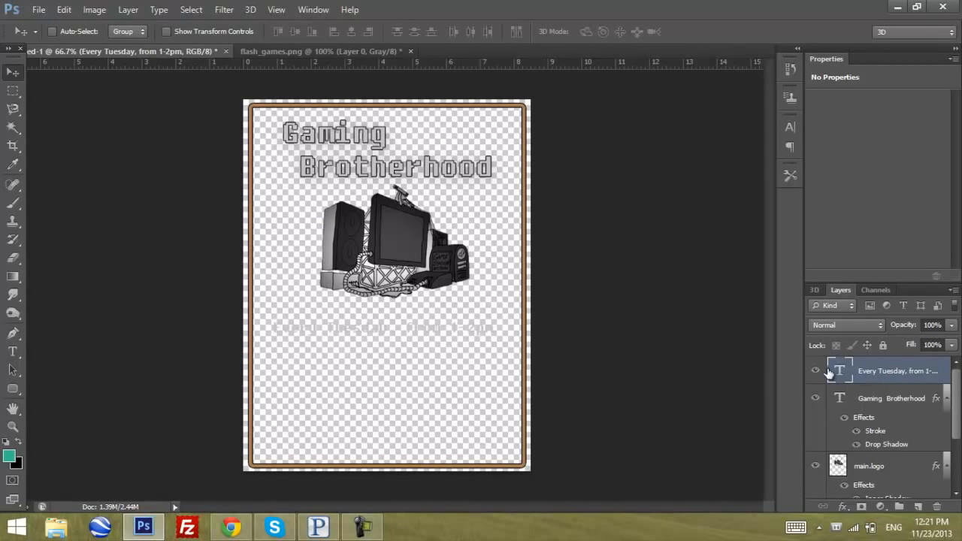
Put the Every Tuesday text layer into a new group and name the group body.text.
{"action": "double_click", "coordinate": [882, 375]}
{"action": "left_click", "coordinate": [872, 403]}
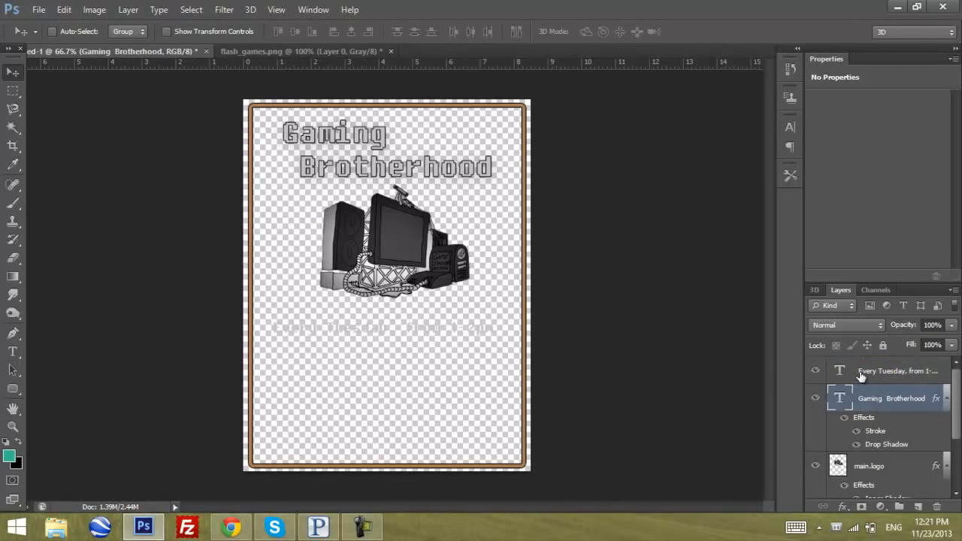
{"action": "left_click", "coordinate": [862, 377]}
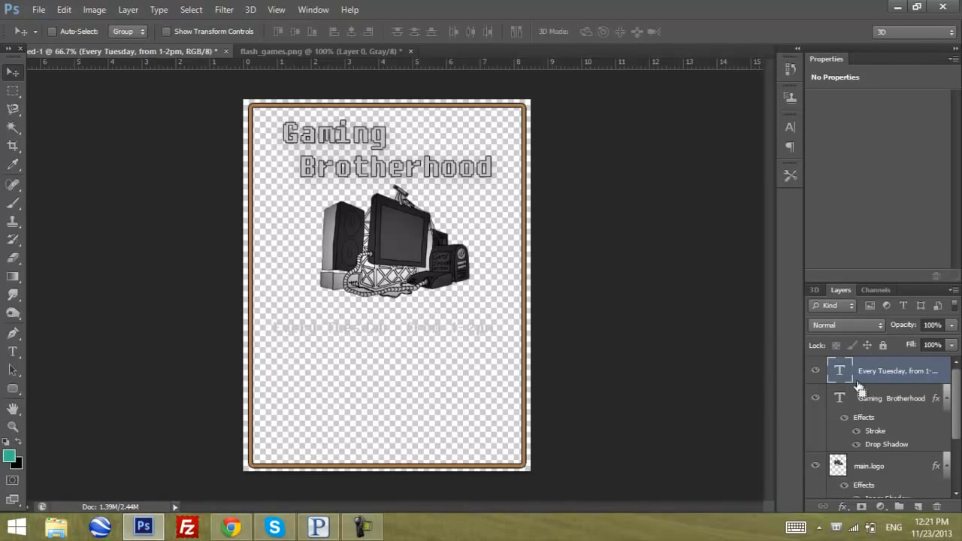
{"action": "key", "text": "ctrl+g"}
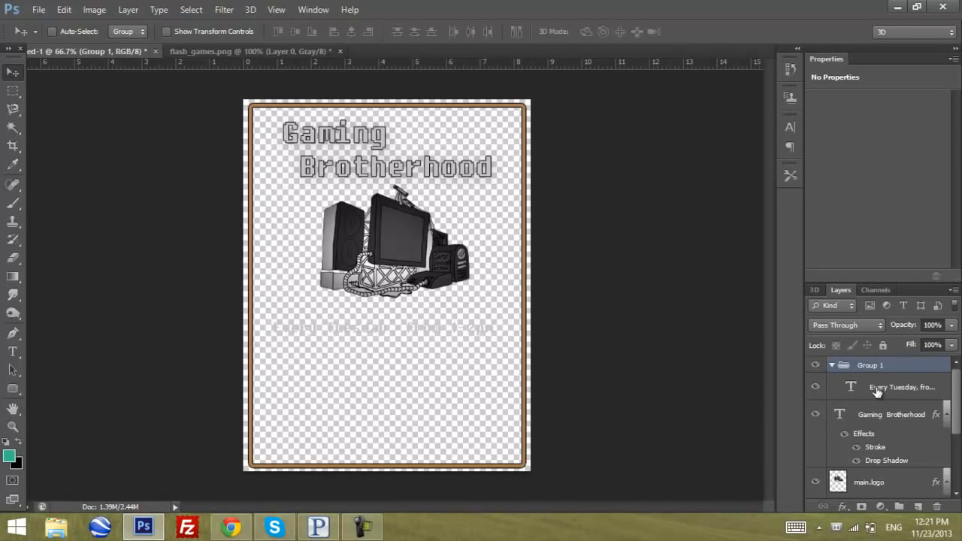
{"action": "left_click", "coordinate": [868, 387]}
{"action": "double_click", "coordinate": [870, 366]}
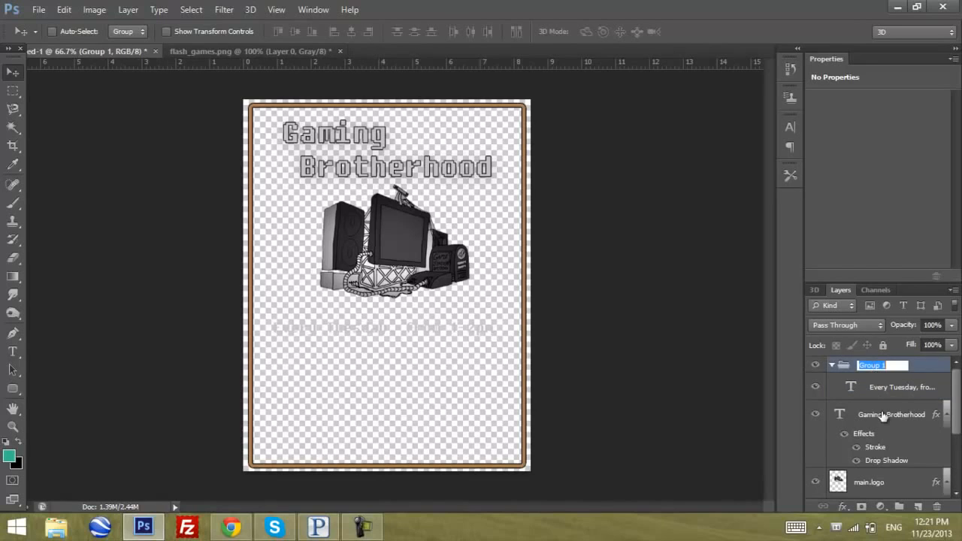
{"action": "type", "text": "body.text"}
{"action": "key", "text": "Return"}
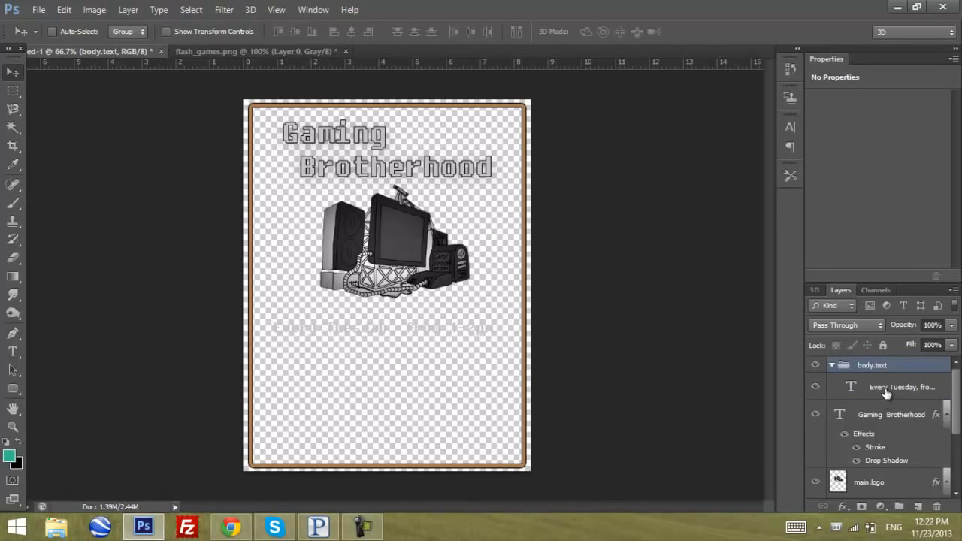
Apply a 2 px black outside stroke to the body.text group, without Bevel & Emboss.
{"action": "left_click", "coordinate": [885, 392]}
{"action": "left_click", "coordinate": [884, 369]}
{"action": "left_click", "coordinate": [845, 504]}
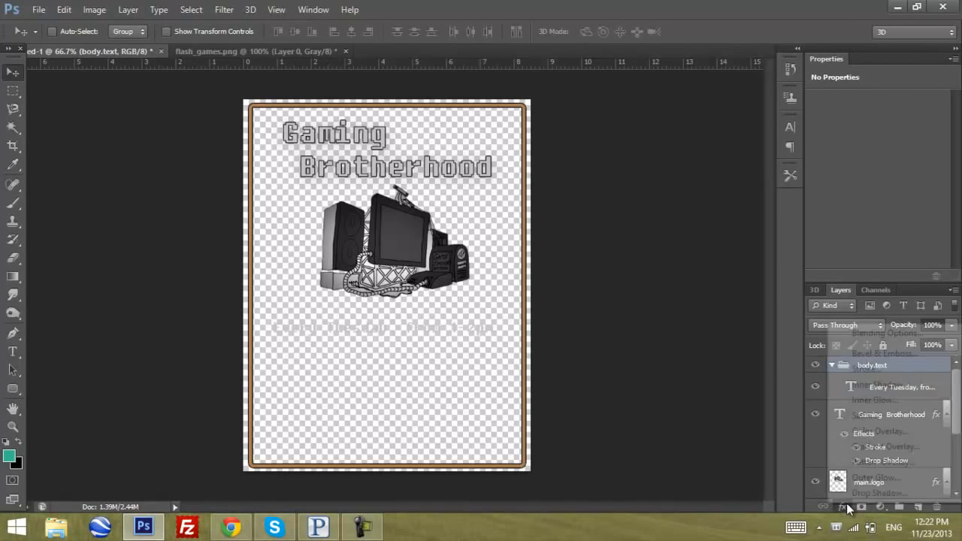
{"action": "left_click", "coordinate": [870, 360]}
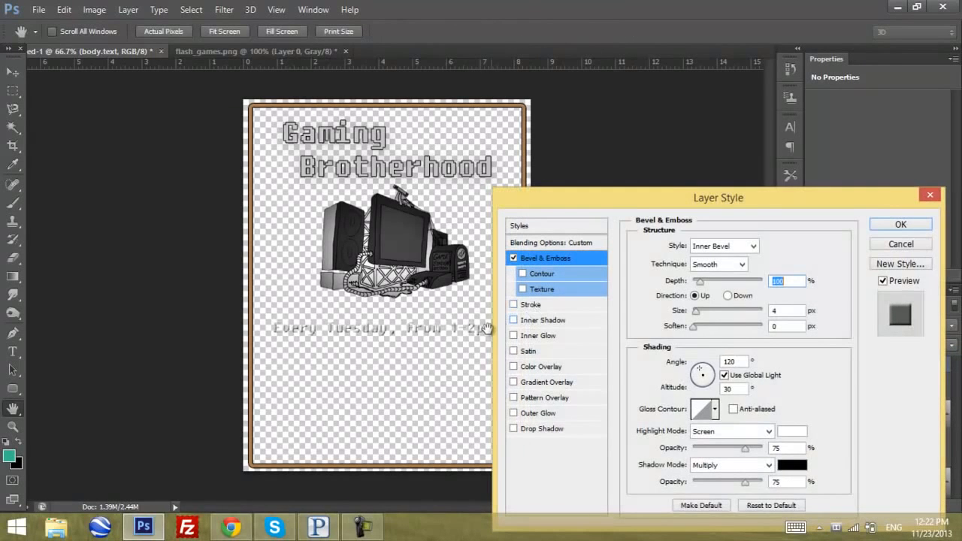
{"action": "left_click", "coordinate": [513, 257]}
{"action": "left_click", "coordinate": [513, 304]}
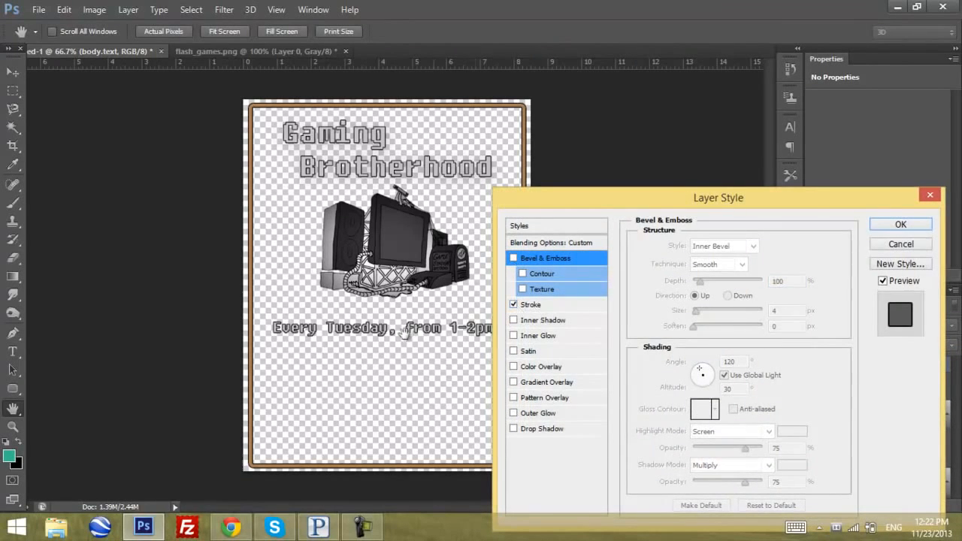
{"action": "mouse_move", "coordinate": [638, 199]}
{"action": "left_mouse_down"}
{"action": "mouse_move", "coordinate": [660, 200]}
{"action": "mouse_move", "coordinate": [348, 193]}
{"action": "left_mouse_up"}
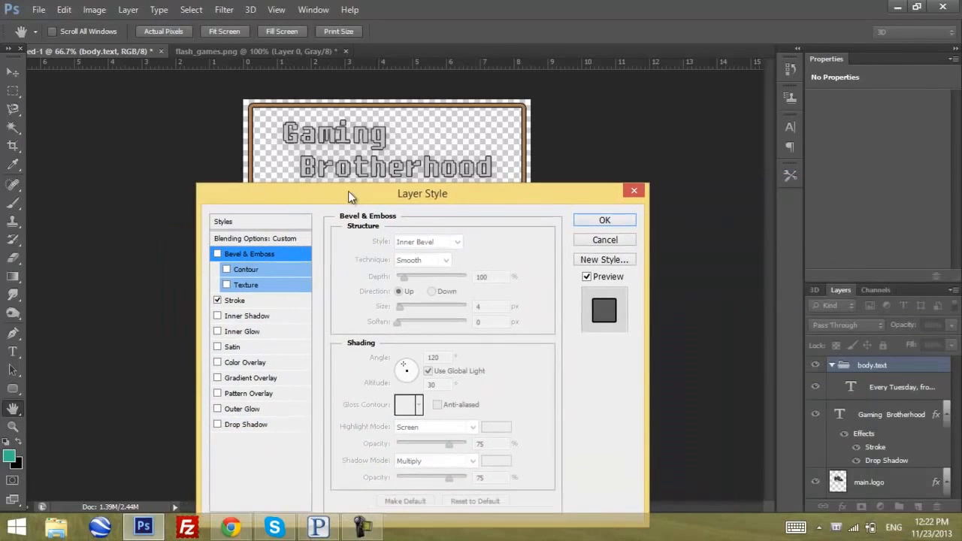
{"action": "left_click_drag", "start_coordinate": [476, 203], "coordinate": [672, 93]}
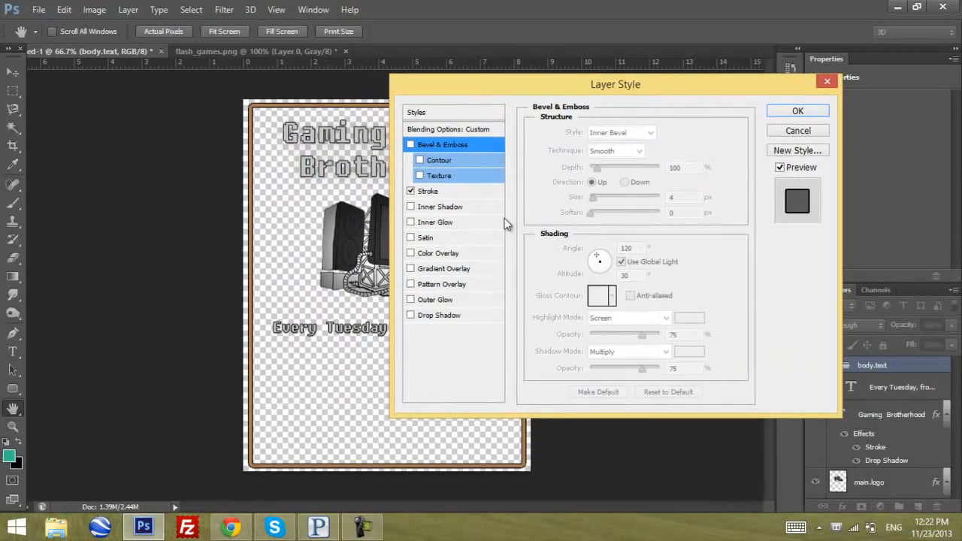
{"action": "left_click", "coordinate": [458, 192]}
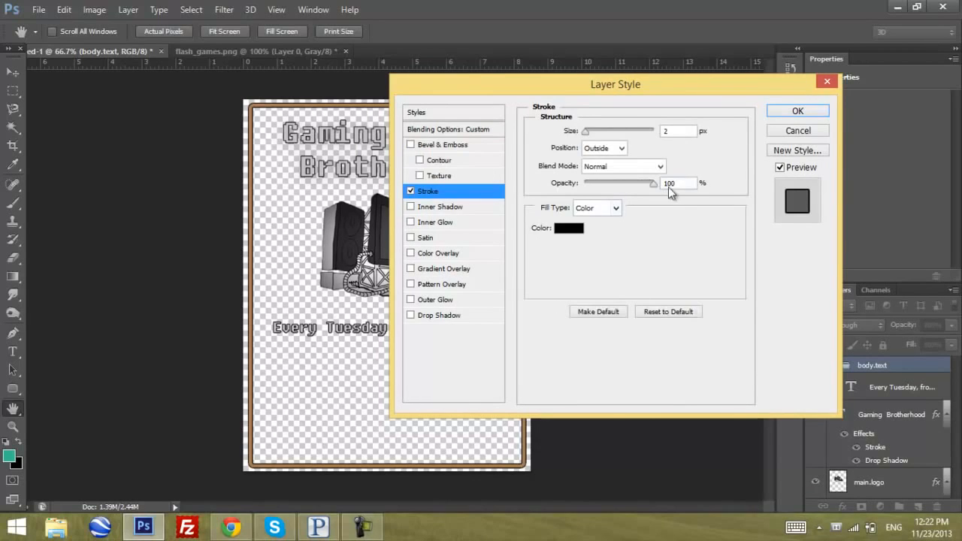
{"action": "left_click_drag", "start_coordinate": [576, 91], "coordinate": [639, 97]}
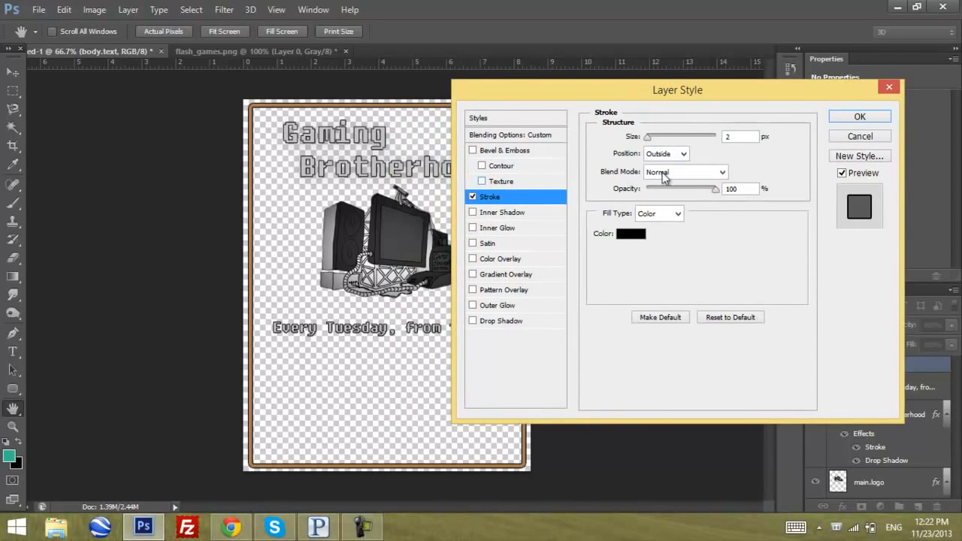
{"action": "key", "text": "Down"}
{"action": "key", "text": "Up"}
{"action": "left_click", "coordinate": [853, 117]}
Start a 30 pt Fixedsys text line inside the body.text group, below the Every Tuesday line, with placeholder text "dasdasd".
{"action": "left_click", "coordinate": [889, 411]}
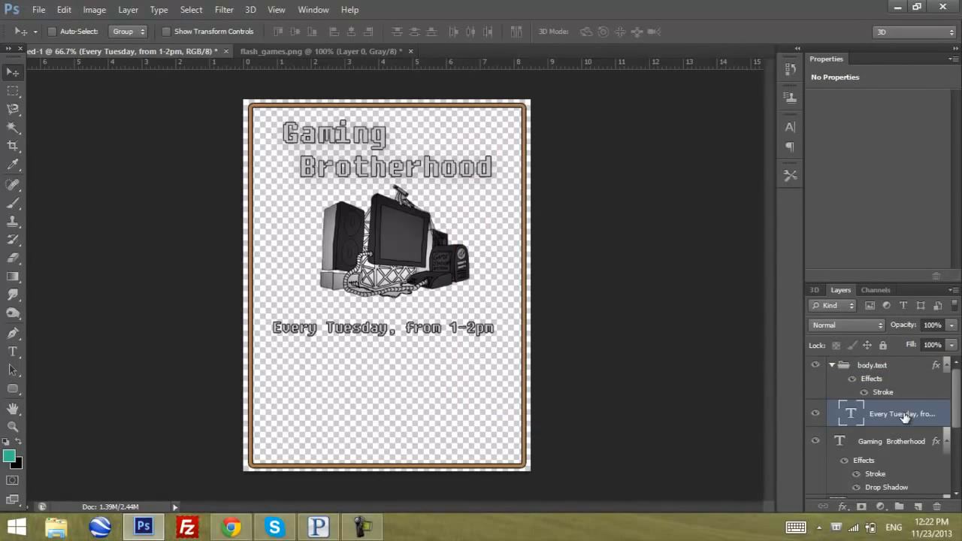
{"action": "left_click", "coordinate": [12, 351]}
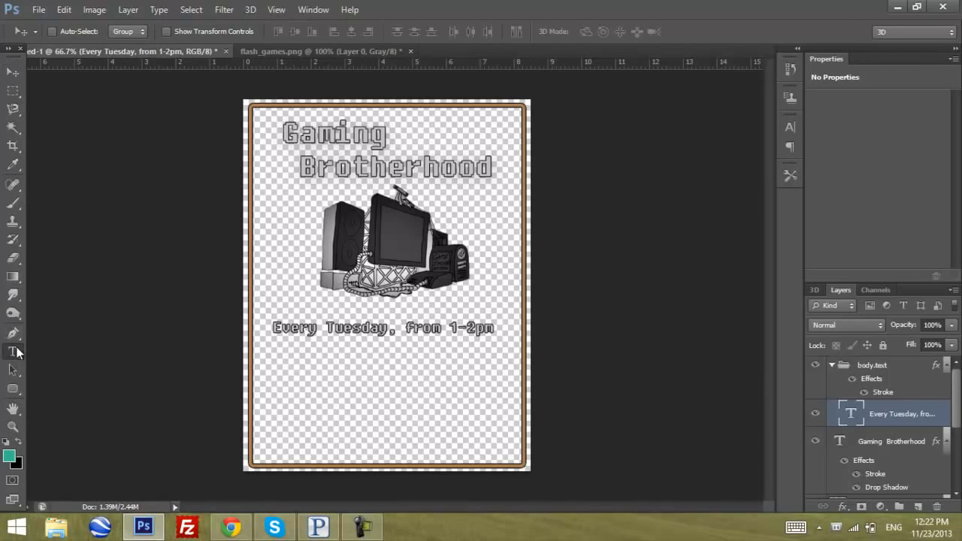
{"action": "left_click", "coordinate": [280, 371]}
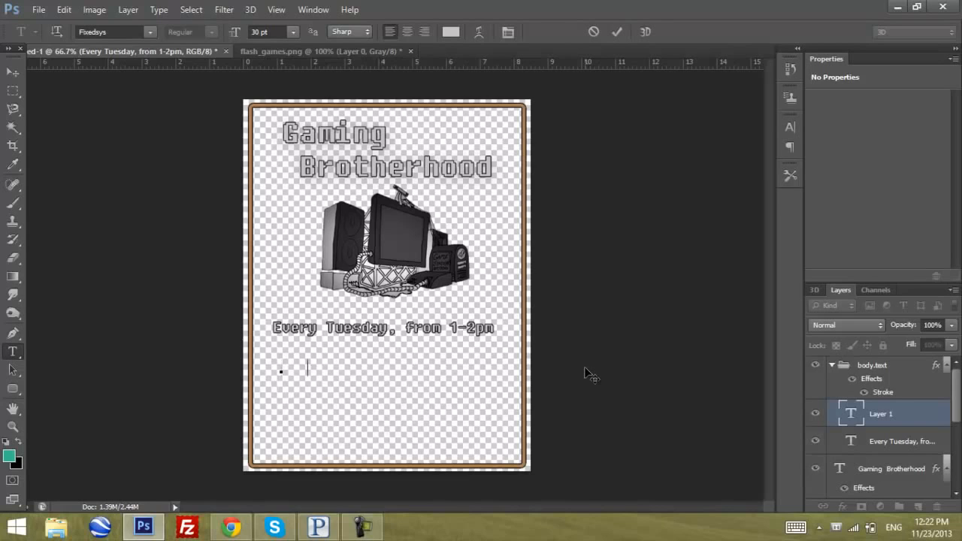
{"action": "type", "text": "dasdasd"}
{"action": "left_click_drag", "start_coordinate": [326, 369], "coordinate": [371, 367]}
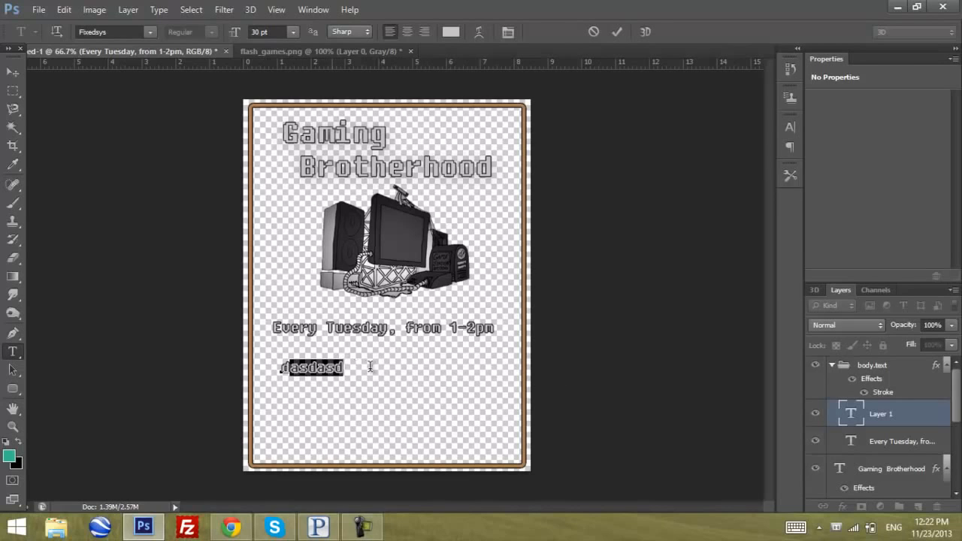
{"action": "left_click", "coordinate": [293, 383]}
{"action": "double_click", "coordinate": [326, 379]}
{"action": "left_click", "coordinate": [327, 368]}
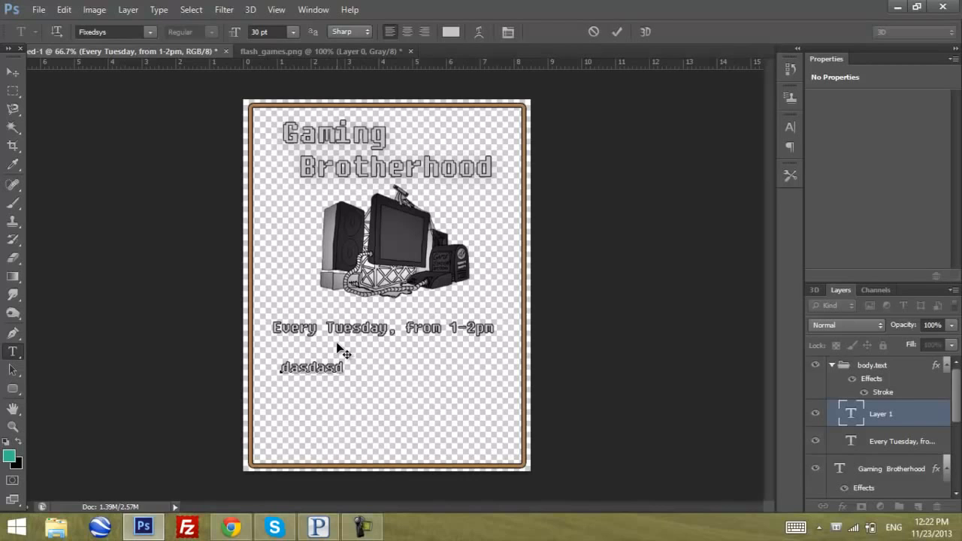
Try the wordings "in the Student Center" and "Upstairs" in the placeholder text line.
{"action": "key", "text": "ctrl+a"}
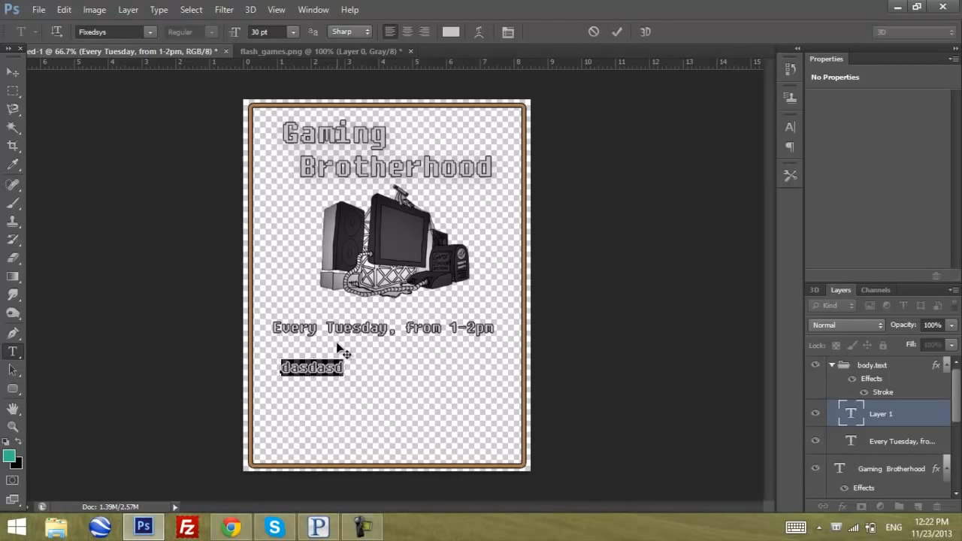
{"action": "type", "text": "in the Studen "}
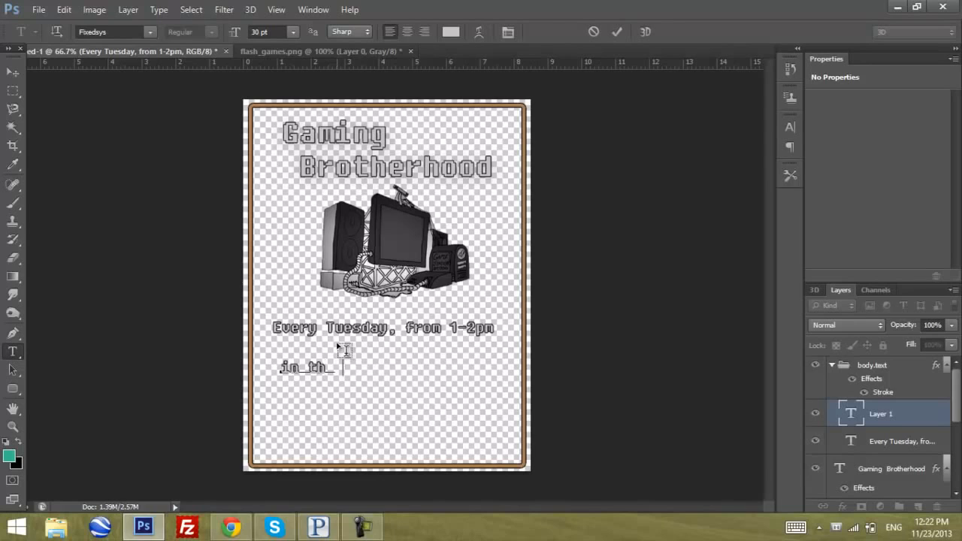
{"action": "type", "text": "t Center"}
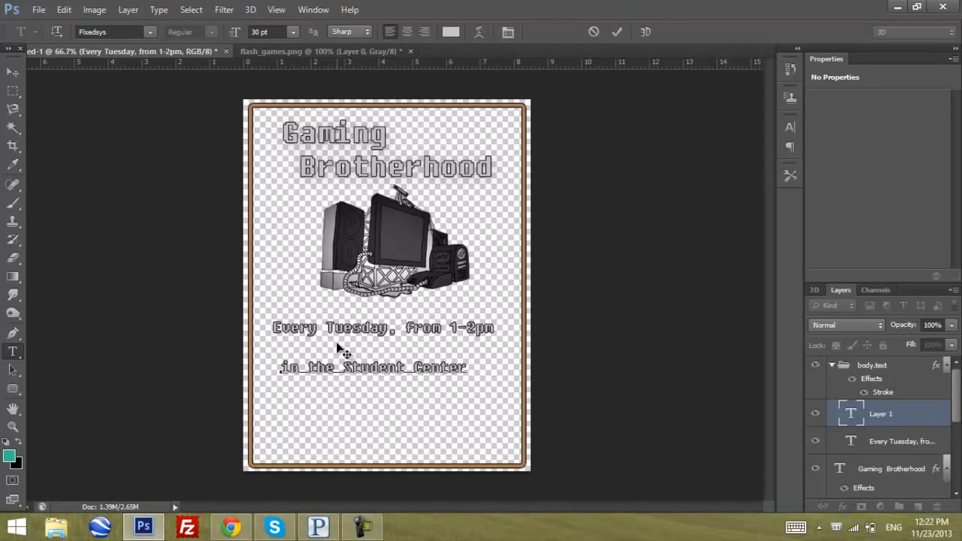
{"action": "key", "text": "ctrl+a"}
{"action": "type", "text": "W"}
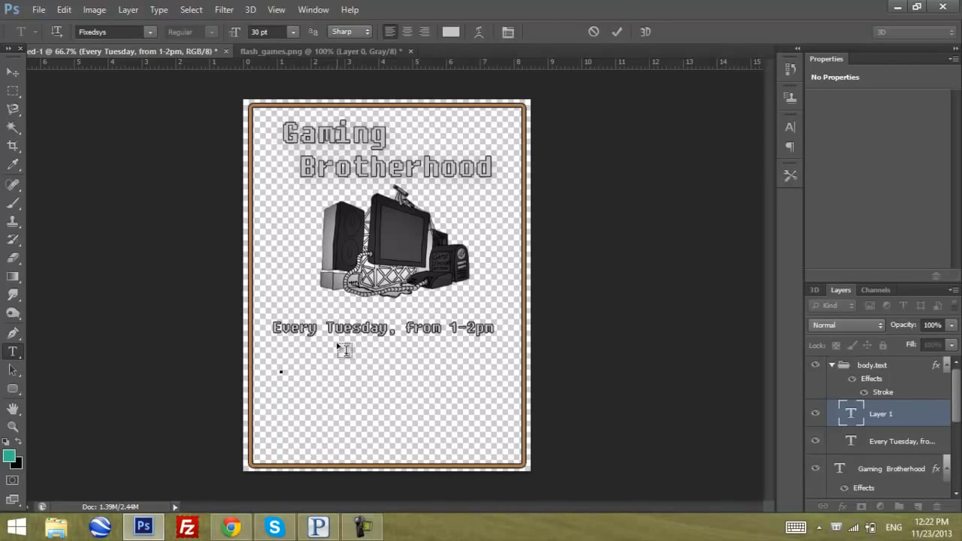
{"action": "type", "text": "pstai"}
Replace the new line's text with "2nd floor of the" over "Student Center" and centre it beneath the Every Tuesday line.
{"action": "key", "text": "ctrl+a"}
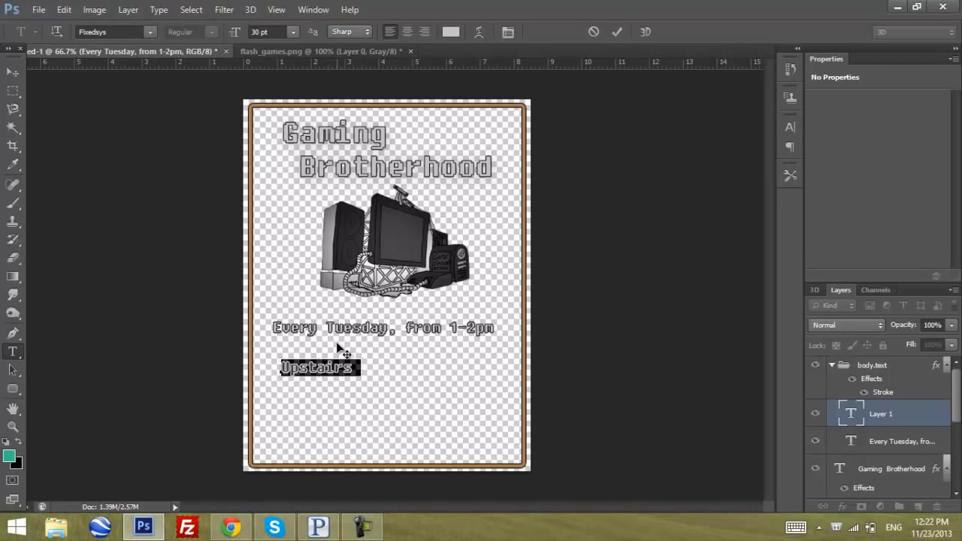
{"action": "type", "text": "2nd Floor"}
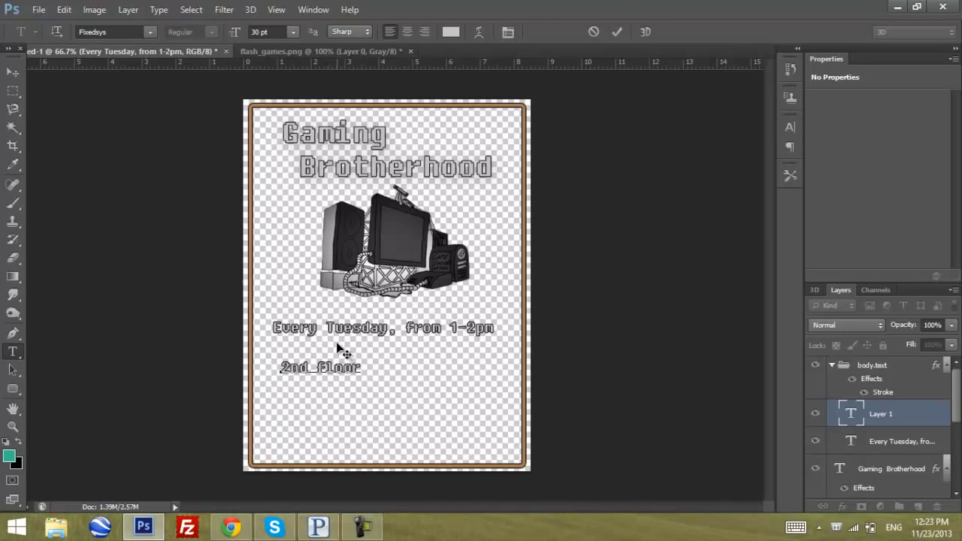
{"action": "type", "text": " of the"}
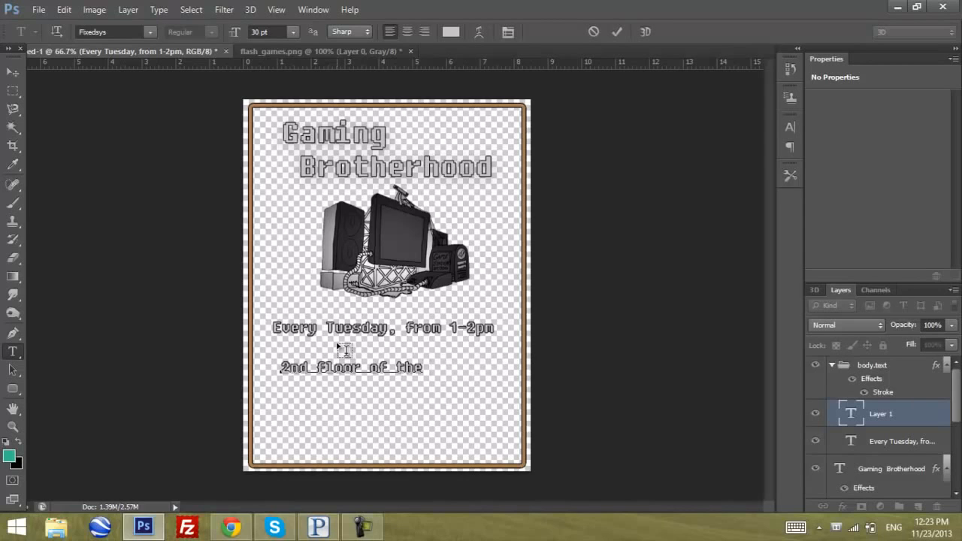
{"action": "type", "text": " SStudent Center"}
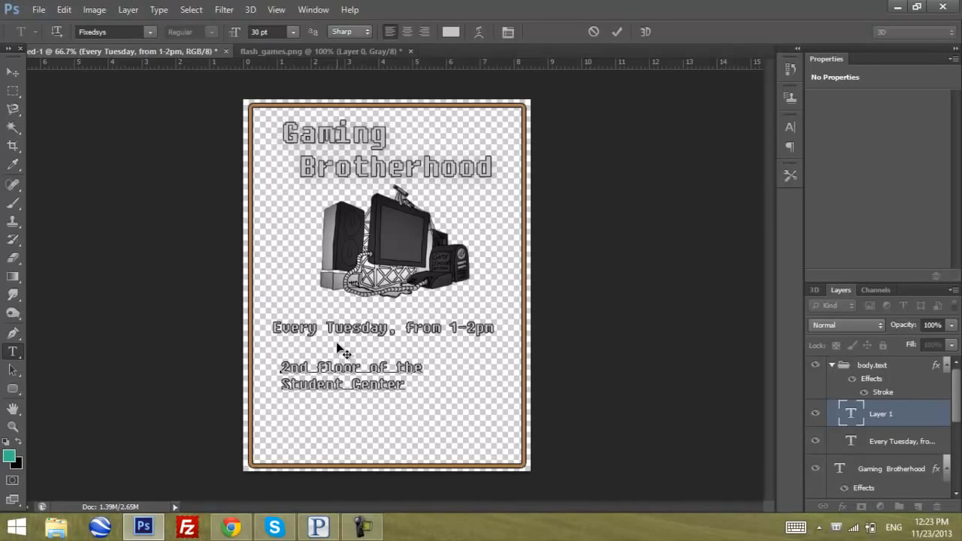
{"action": "type", "text": "•"}
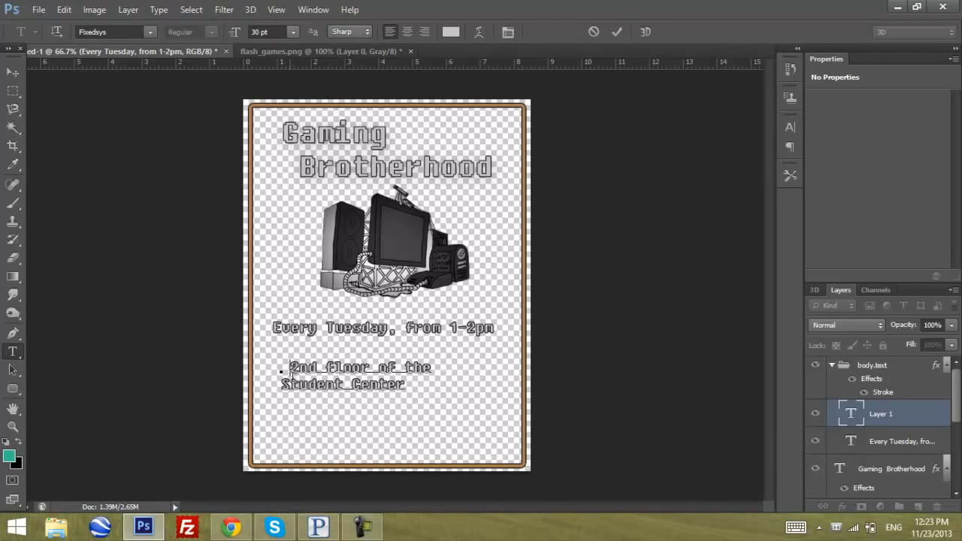
{"action": "key", "text": "BackSpace"}
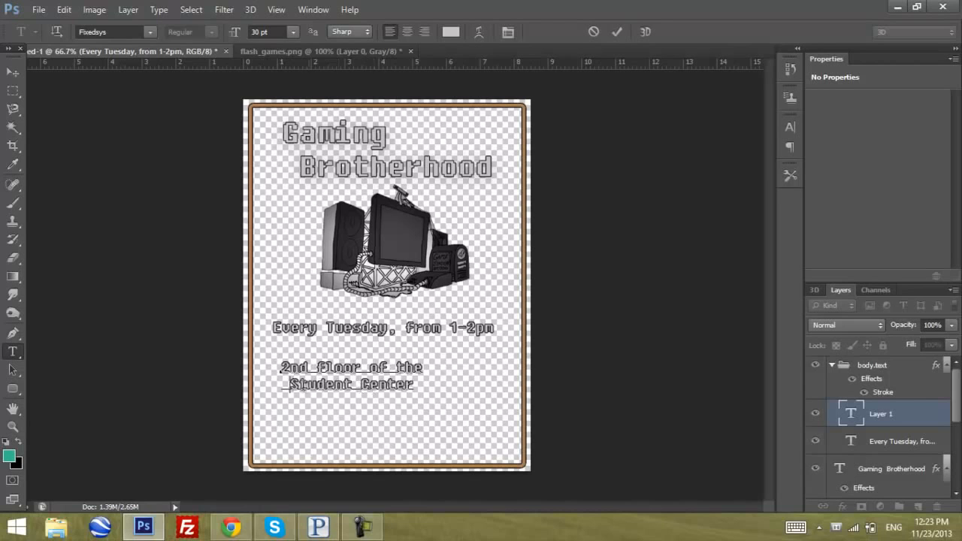
{"action": "left_click", "coordinate": [7, 81]}
{"action": "left_click_drag", "start_coordinate": [390, 368], "coordinate": [423, 352]}
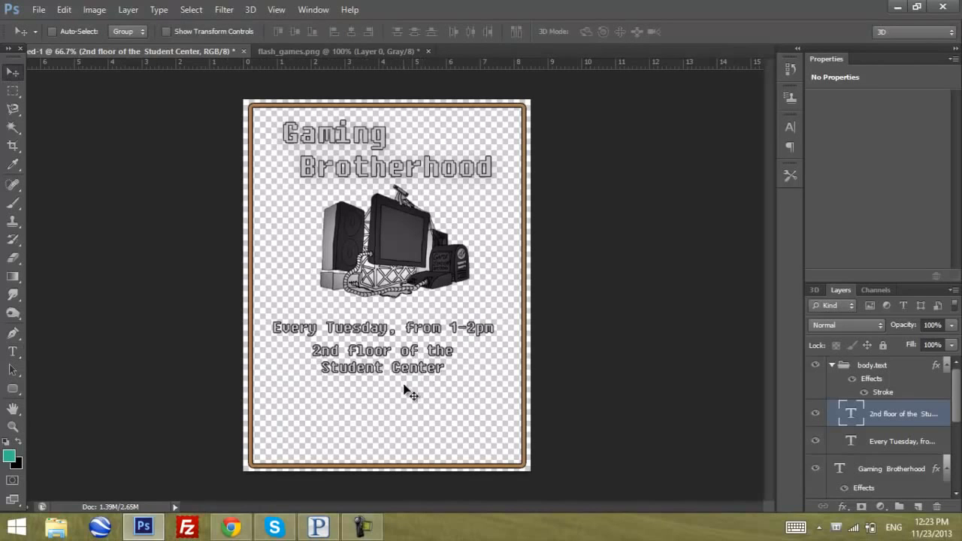
Collapse the body.text group and nudge the whole group slightly down and to the right.
{"action": "left_click", "coordinate": [831, 365]}
{"action": "left_click_drag", "start_coordinate": [461, 383], "coordinate": [466, 388]}
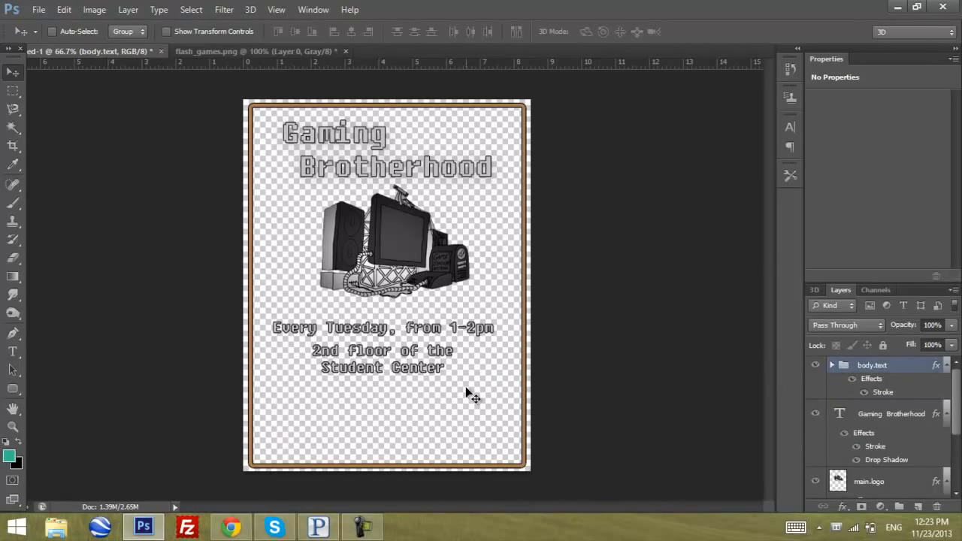
{"action": "key", "text": "Down"}
{"action": "key", "text": "Down"}
{"action": "key", "text": "Down"}
{"action": "key", "text": "Down"}
{"action": "key", "text": "Down"}
{"action": "key", "text": "Down"}
{"action": "key", "text": "Right"}
{"action": "key", "text": "Right"}
{"action": "key", "text": "Right"}
{"action": "key", "text": "Right"}
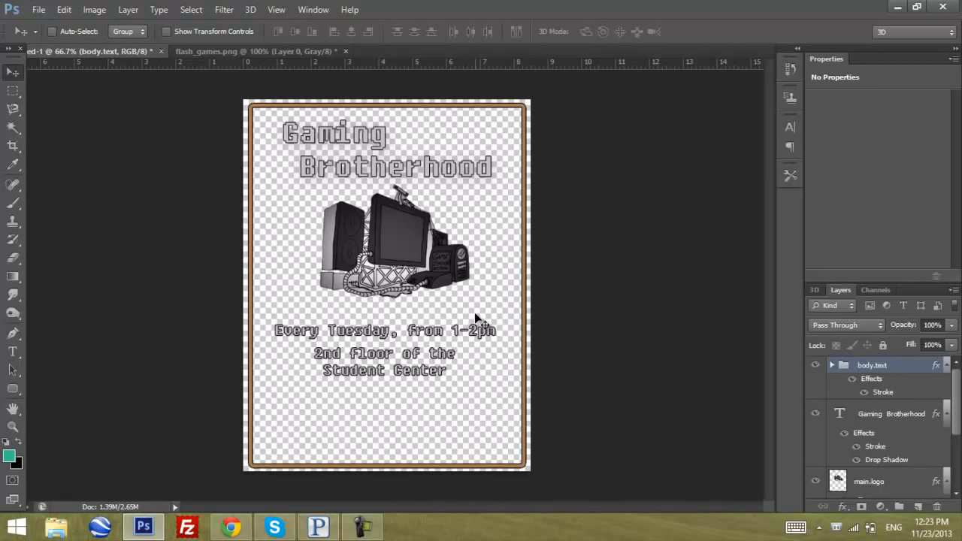
Save the design to the Desktop in Photoshop (PSD) format under the file name save.
{"action": "left_click", "coordinate": [29, 10]}
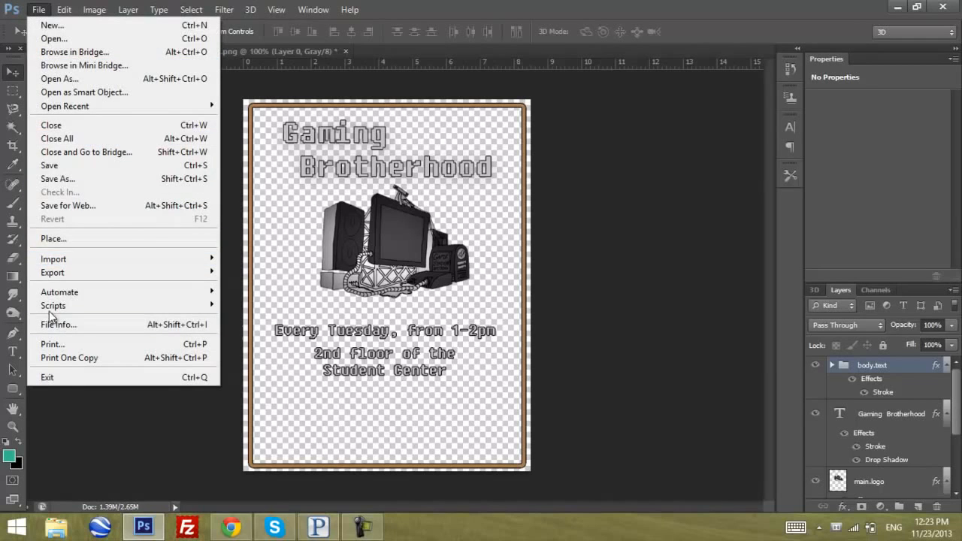
{"action": "left_click", "coordinate": [58, 165]}
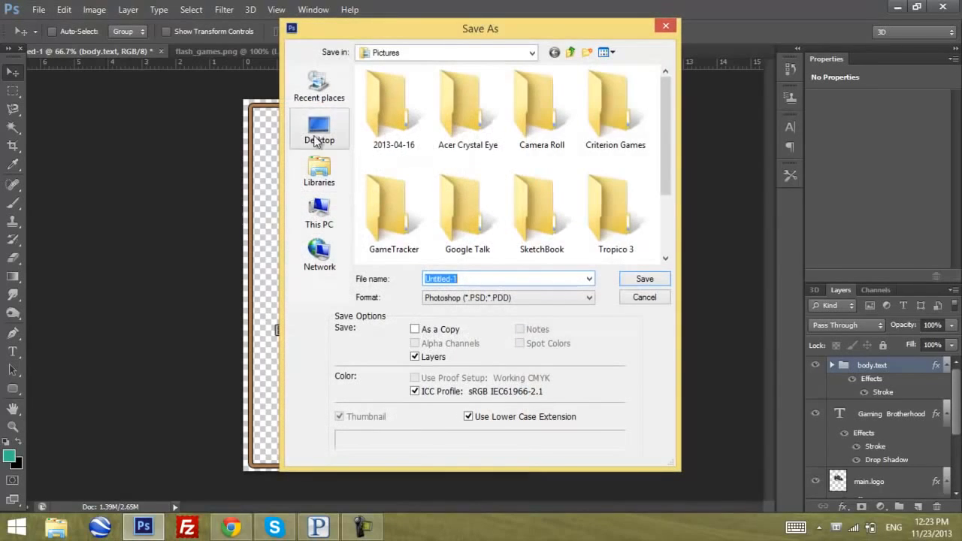
{"action": "left_click", "coordinate": [320, 128]}
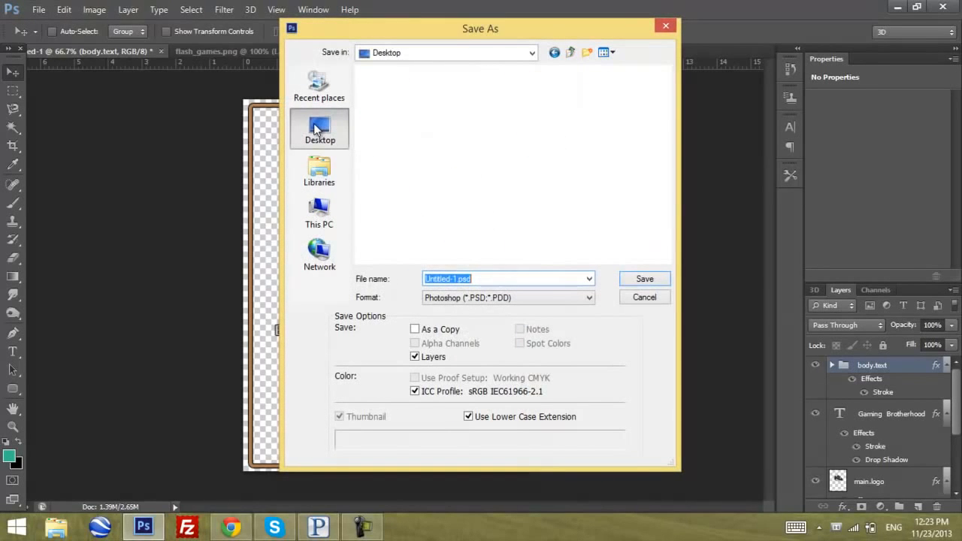
{"action": "left_click", "coordinate": [486, 281]}
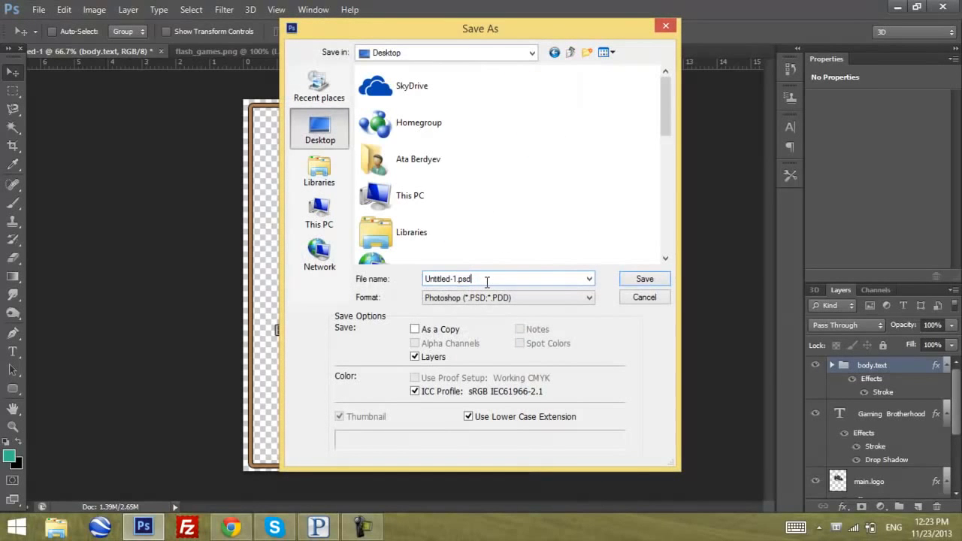
{"action": "key", "text": "shift+Left"}
{"action": "key", "text": "shift+Left"}
{"action": "key", "text": "shift+Left"}
{"action": "key", "text": "shift+Left"}
{"action": "key", "text": "shift+Left"}
{"action": "key", "text": "shift+Left"}
{"action": "key", "text": "shift+Left"}
{"action": "key", "text": "shift+Left"}
{"action": "type", "text": "asdf"}
{"action": "key", "text": "Return"}
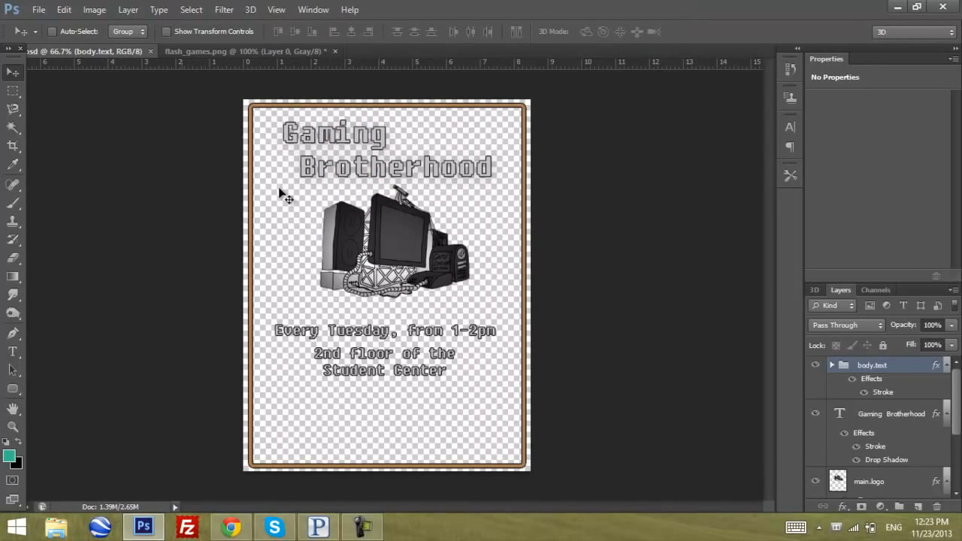
{"action": "left_click", "coordinate": [917, 411]}
{"action": "scroll", "coordinate": [915, 411], "scroll_direction": "down", "scroll_amount": 3}
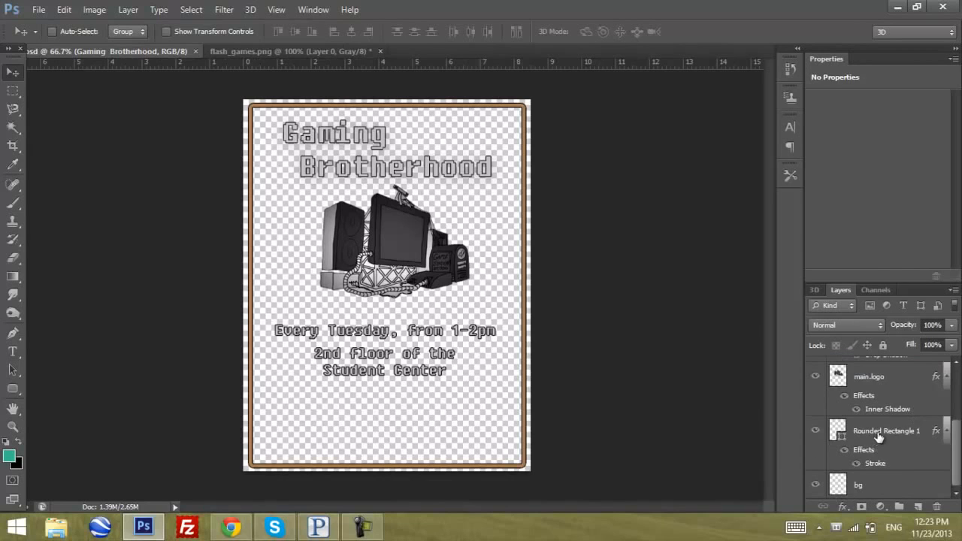
{"action": "left_click", "coordinate": [878, 431]}
{"action": "scroll", "coordinate": [879, 436], "scroll_direction": "up", "scroll_amount": 3}
{"action": "left_click", "coordinate": [882, 414]}
{"action": "left_click", "coordinate": [889, 367]}
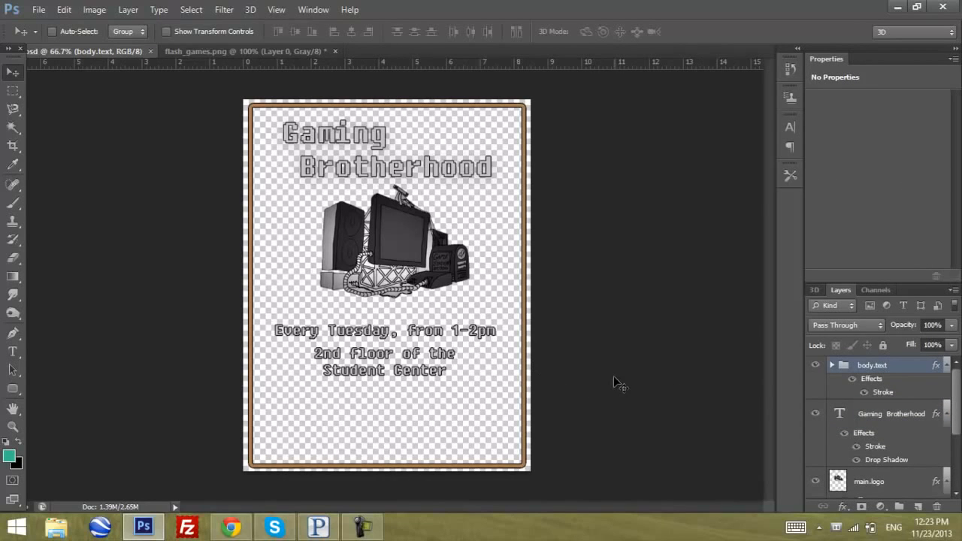
Save a PNG version named save to the Desktop, with Smallest / Slow compression and no interlacing.
{"action": "key", "text": "ctrl+shift+s"}
{"action": "left_click", "coordinate": [480, 298]}
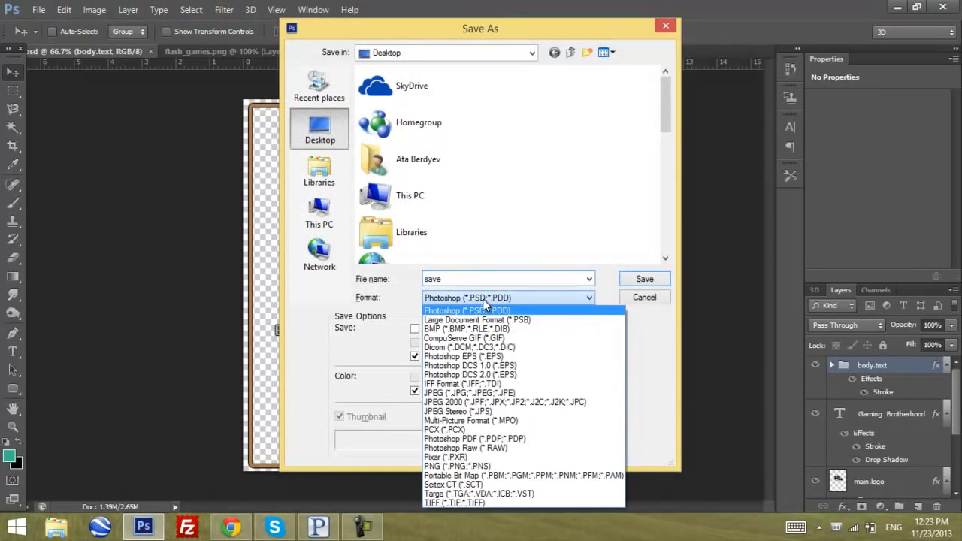
{"action": "left_click", "coordinate": [457, 466]}
{"action": "left_click", "coordinate": [643, 279]}
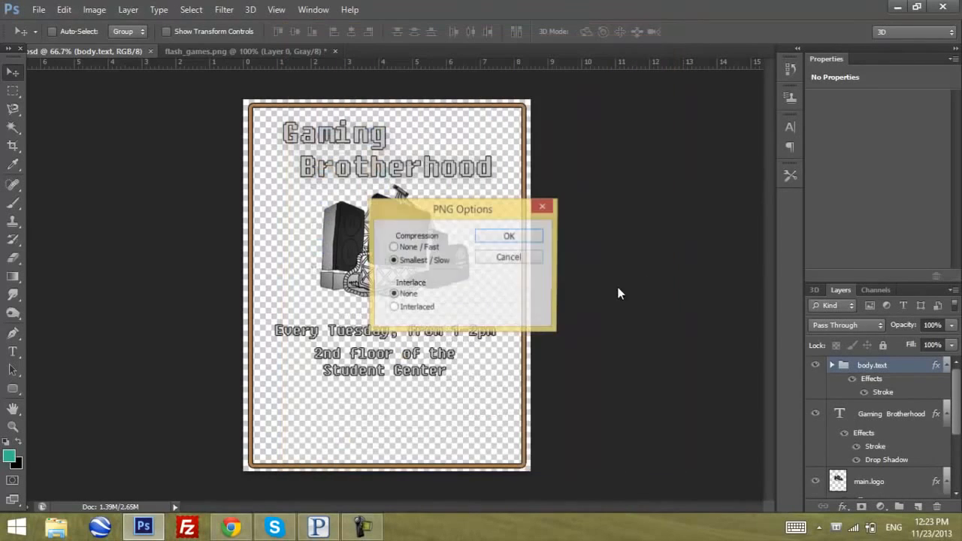
{"action": "left_click", "coordinate": [509, 237]}
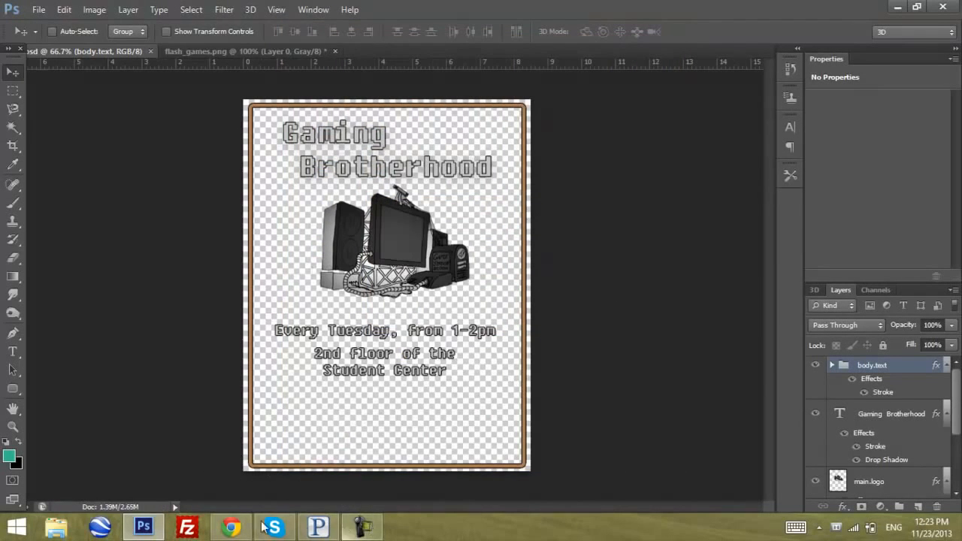
Open the exported save PNG from the Windows desktop with Adobe Photoshop CS6 to check it.
{"action": "left_click", "coordinate": [143, 525]}
{"action": "right_click", "coordinate": [75, 150]}
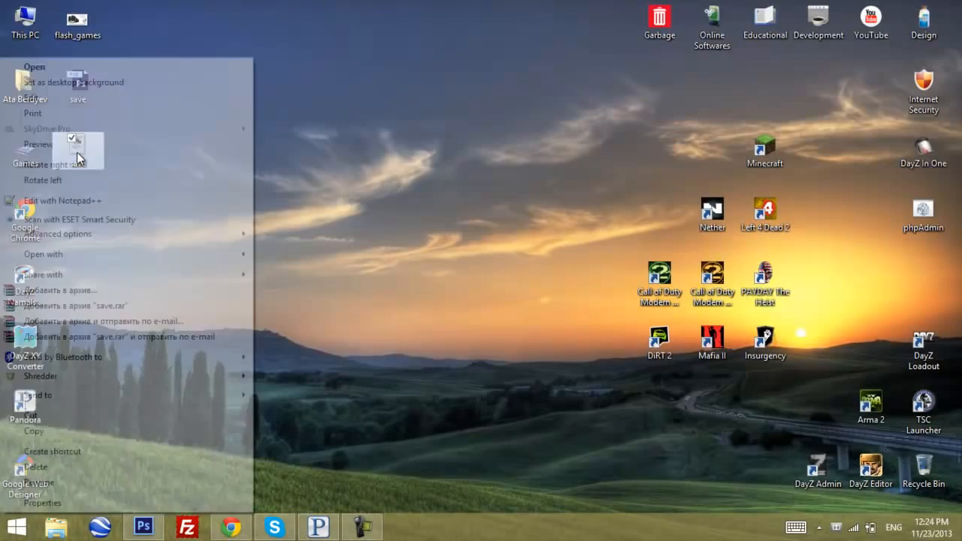
{"action": "mouse_move", "coordinate": [198, 254]}
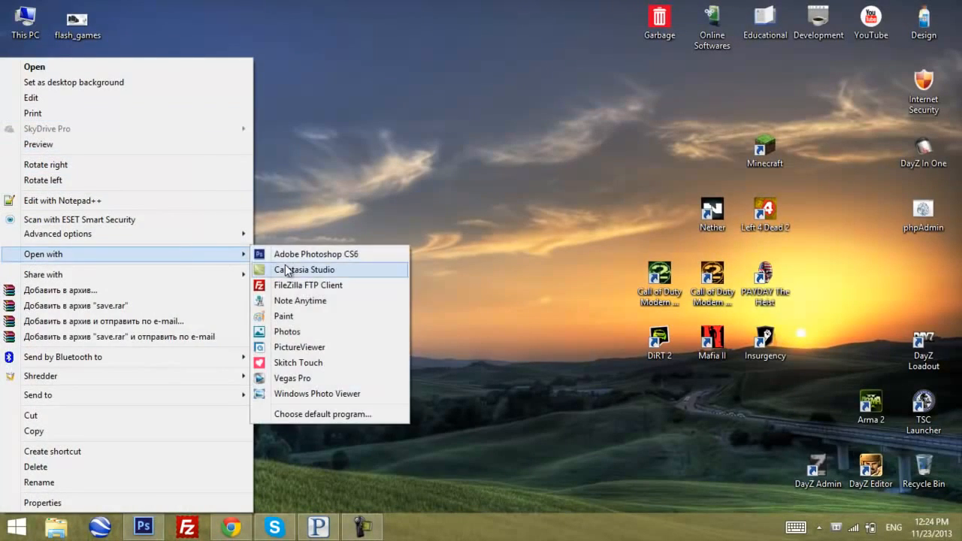
{"action": "left_click", "coordinate": [284, 257]}
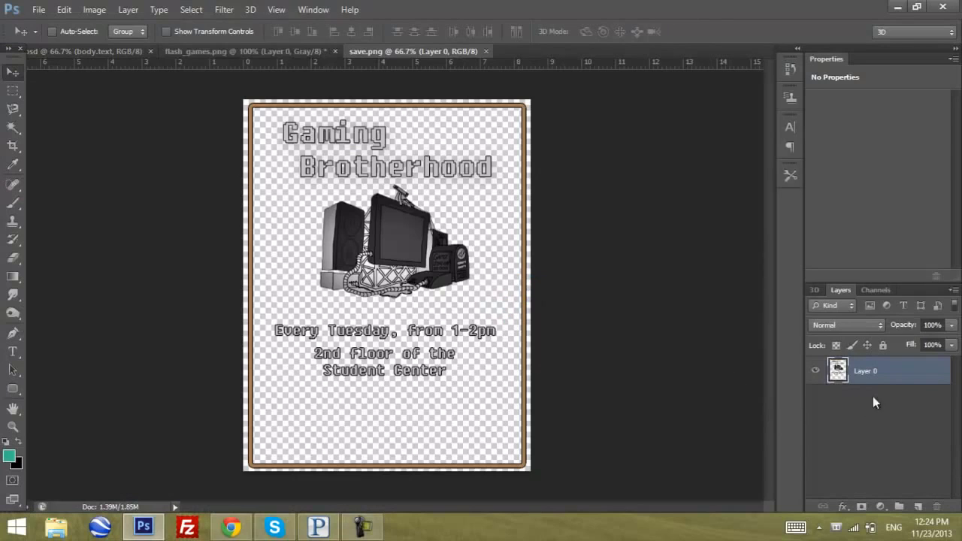
Close flash_games.png without saving its changes, and close save.png as well.
{"action": "left_click_drag", "start_coordinate": [516, 269], "coordinate": [306, 60]}
{"action": "left_click", "coordinate": [304, 53]}
{"action": "key", "text": "ctrl+w"}
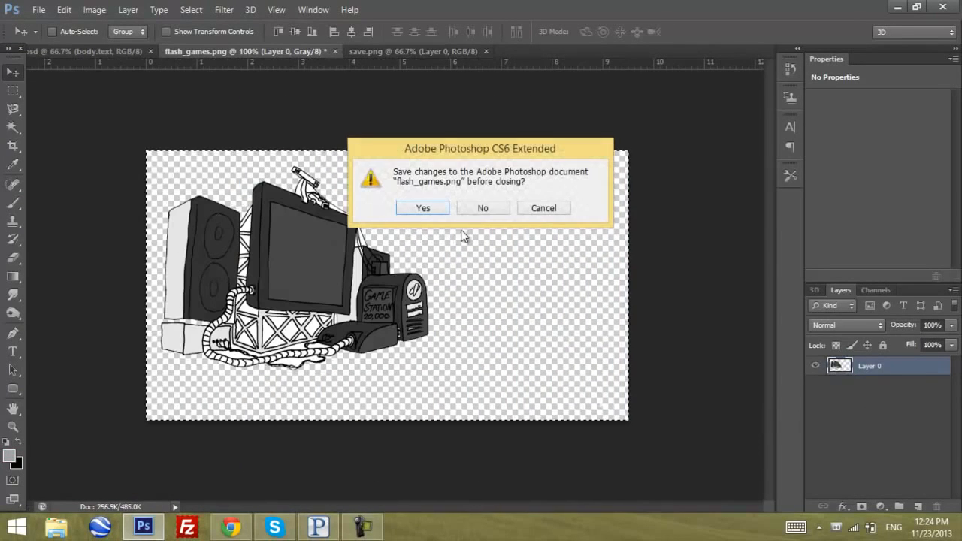
{"action": "left_click", "coordinate": [481, 209]}
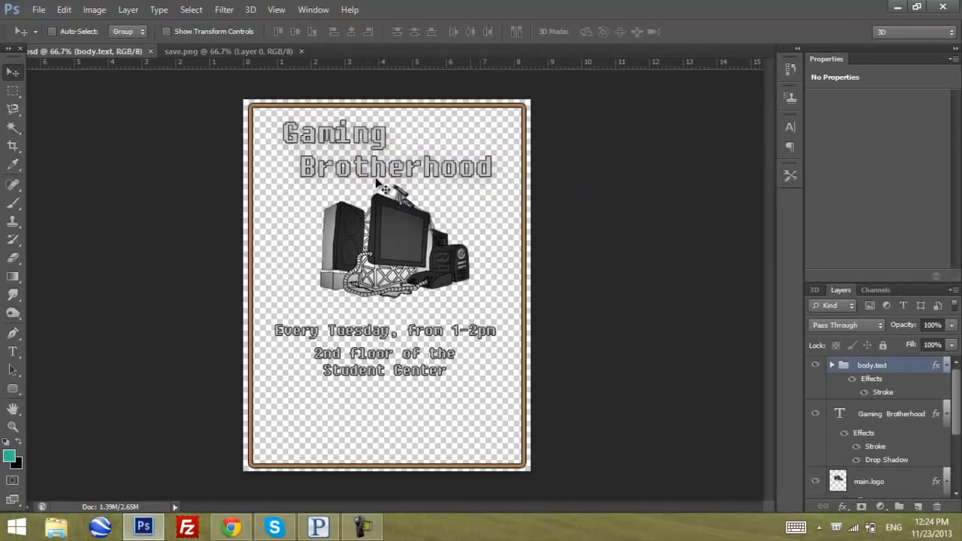
{"action": "left_click", "coordinate": [255, 54]}
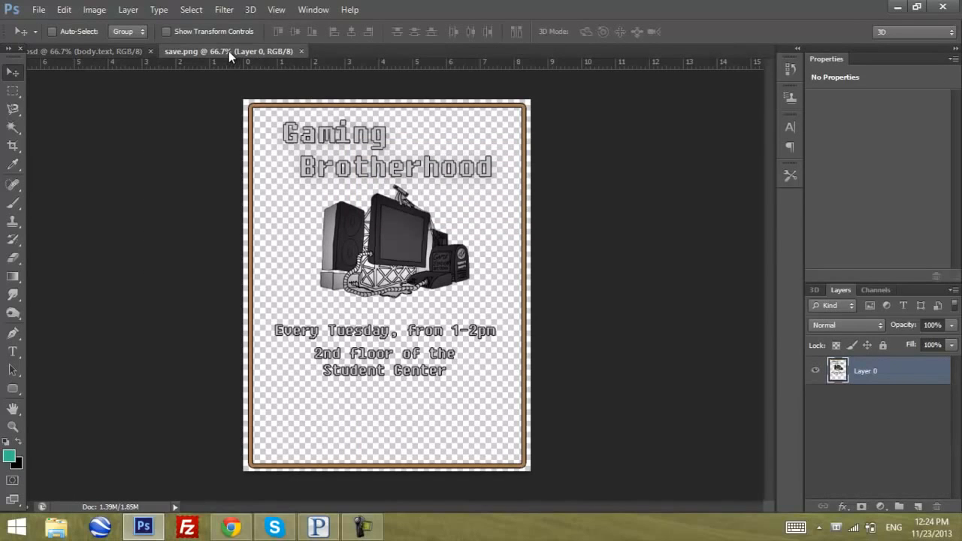
{"action": "key", "text": "ctrl+w"}
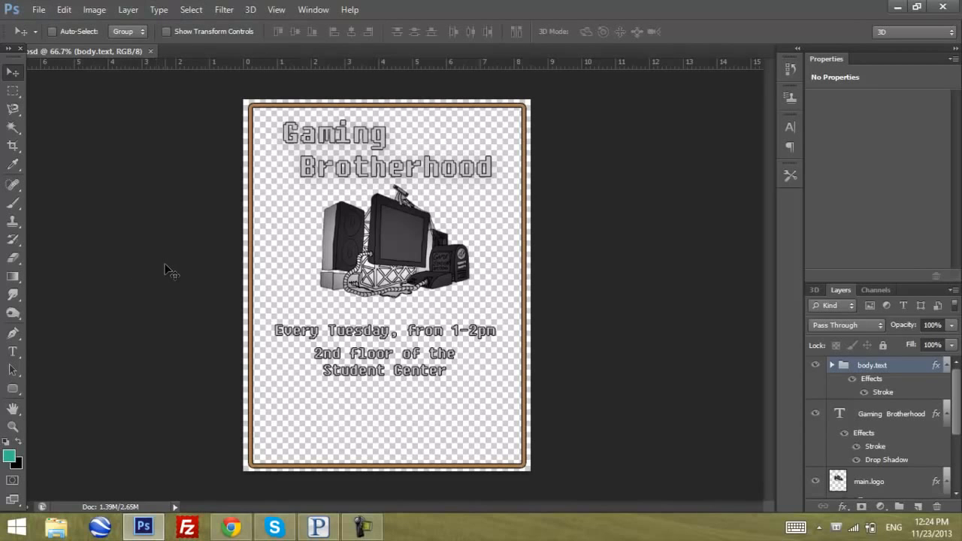
Switch to Chrome to view the top of the YouTube channel's videos page with the downloads bar closed, and return to Photoshop.
{"action": "left_click", "coordinate": [303, 415]}
{"action": "left_click", "coordinate": [265, 9]}
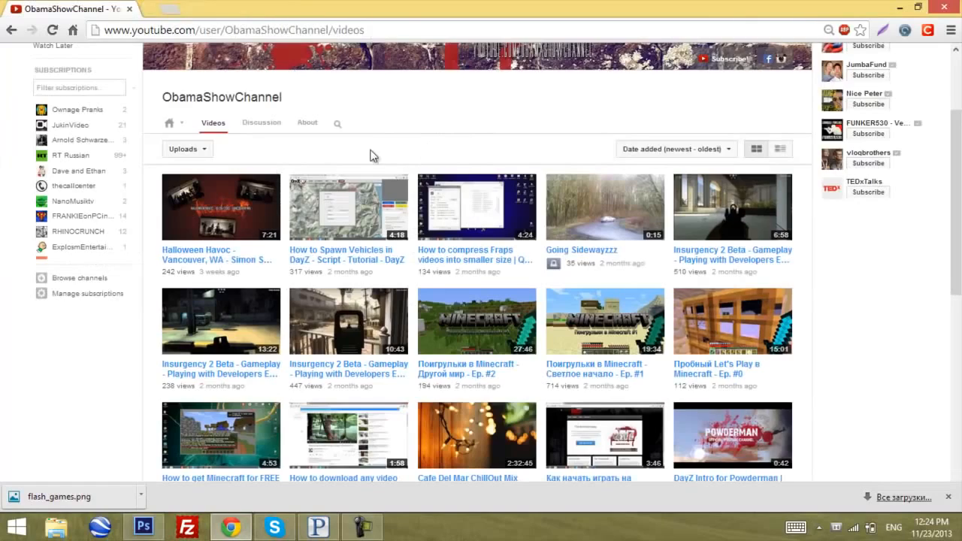
{"action": "scroll", "coordinate": [369, 155], "scroll_direction": "up", "scroll_amount": 2}
{"action": "left_click", "coordinate": [947, 496]}
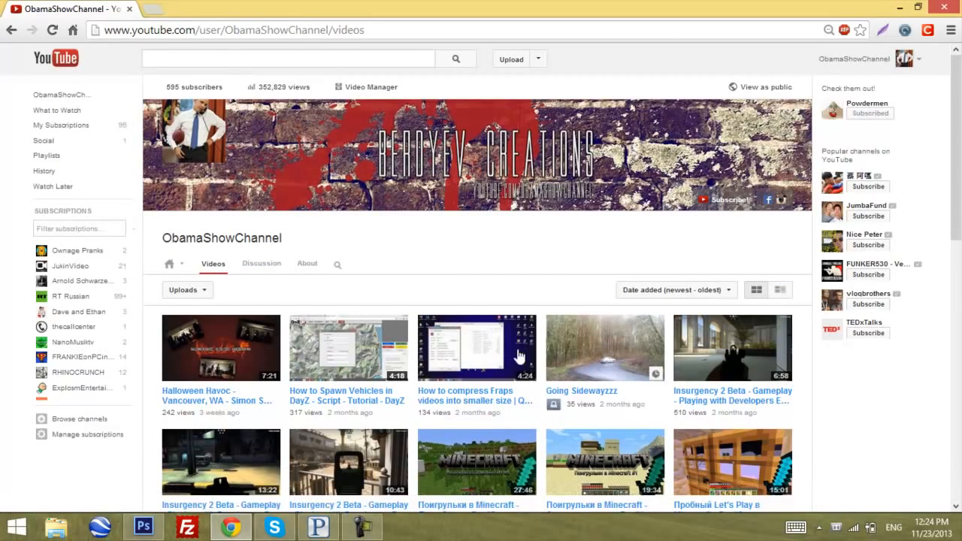
{"action": "left_click", "coordinate": [251, 526]}
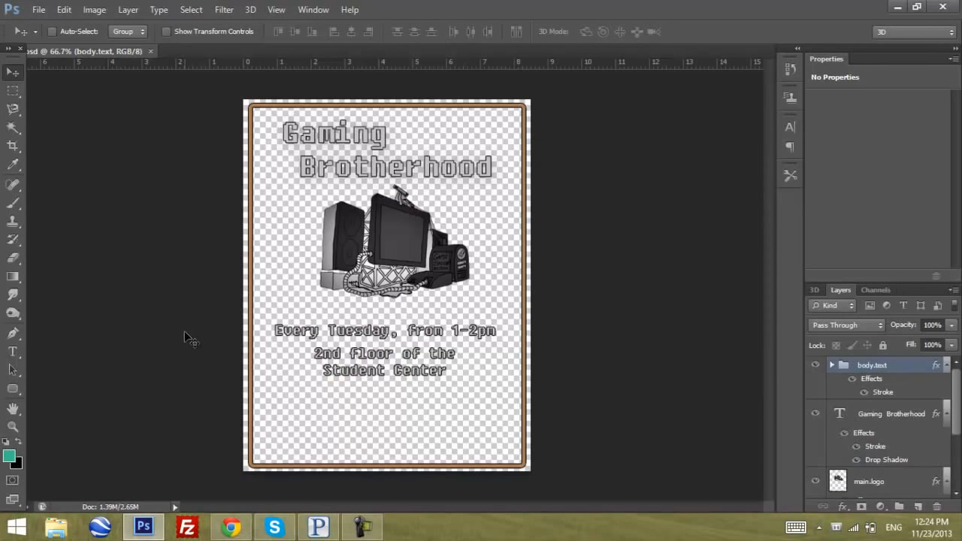